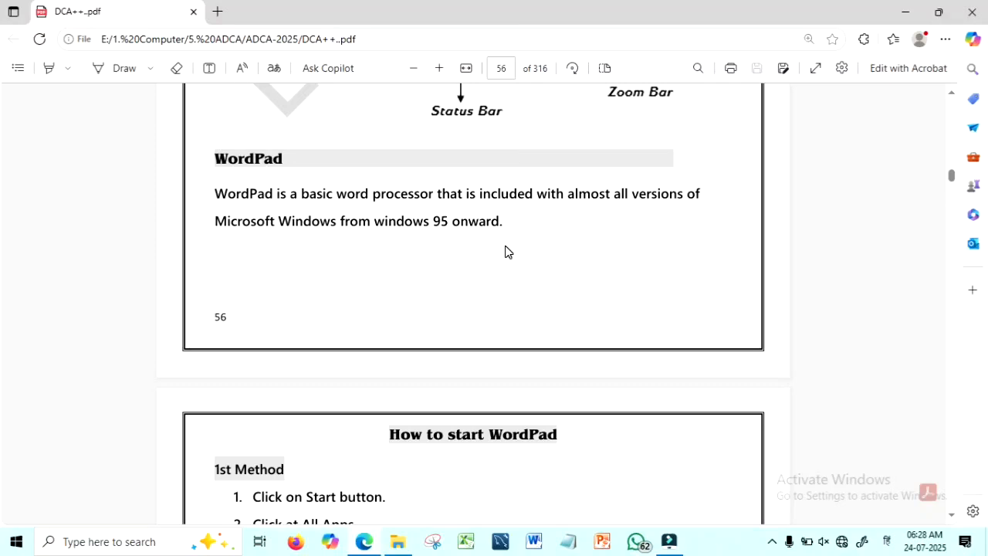
- Go to the guide's section on starting WordPad and launch WordPad from the Windows Accessories folder
click(506, 251)
scroll(505, 251, down, 5)
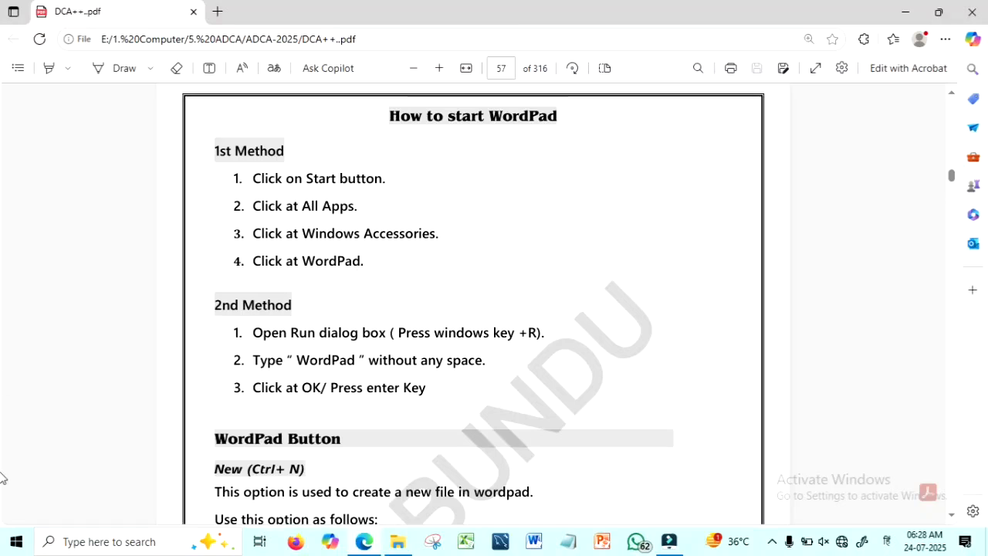
click(16, 543)
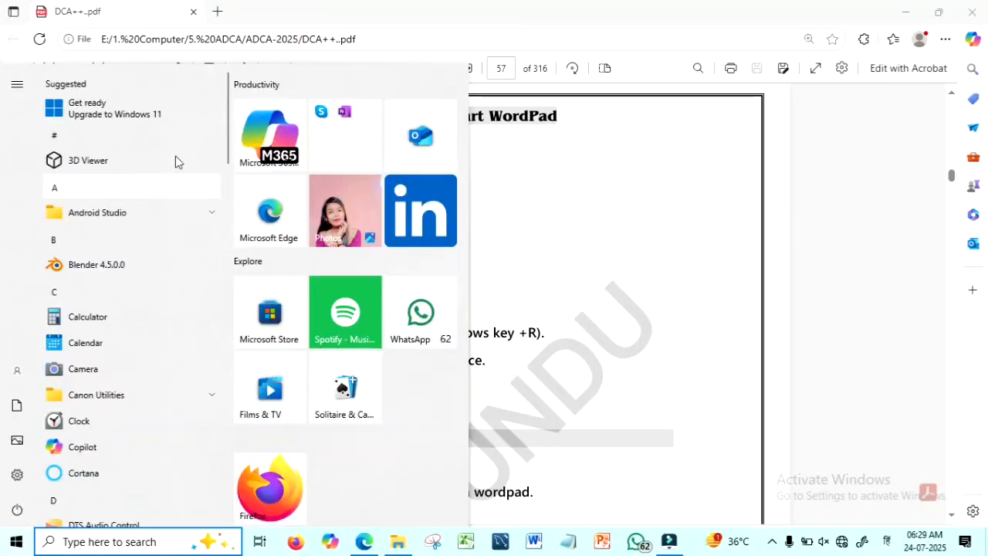
scroll(226, 116, down, 3)
drag(223, 154, 224, 442)
click(192, 270)
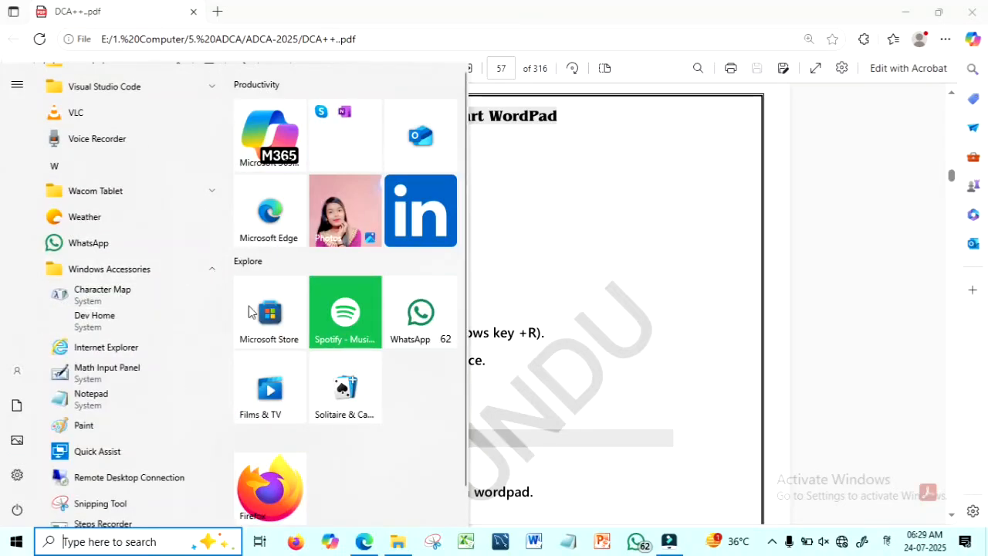
drag(225, 372, 228, 393)
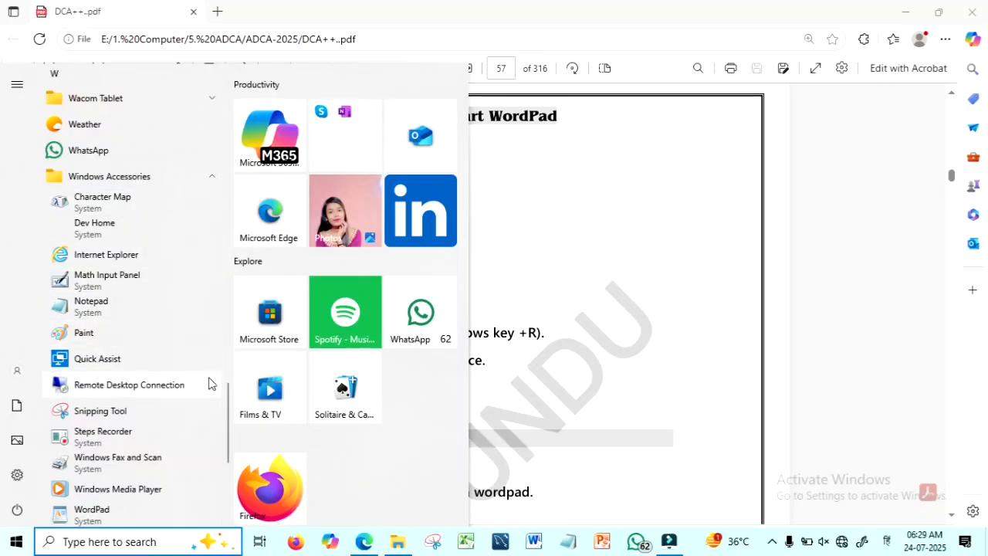
scroll(221, 390, down, 3)
scroll(221, 386, up, 4)
drag(221, 384, 224, 429)
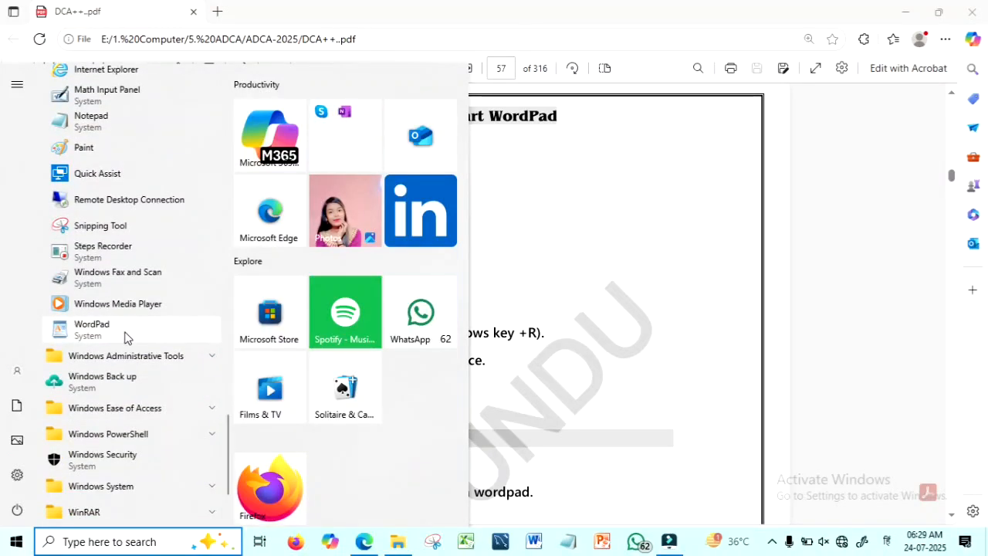
click(93, 331)
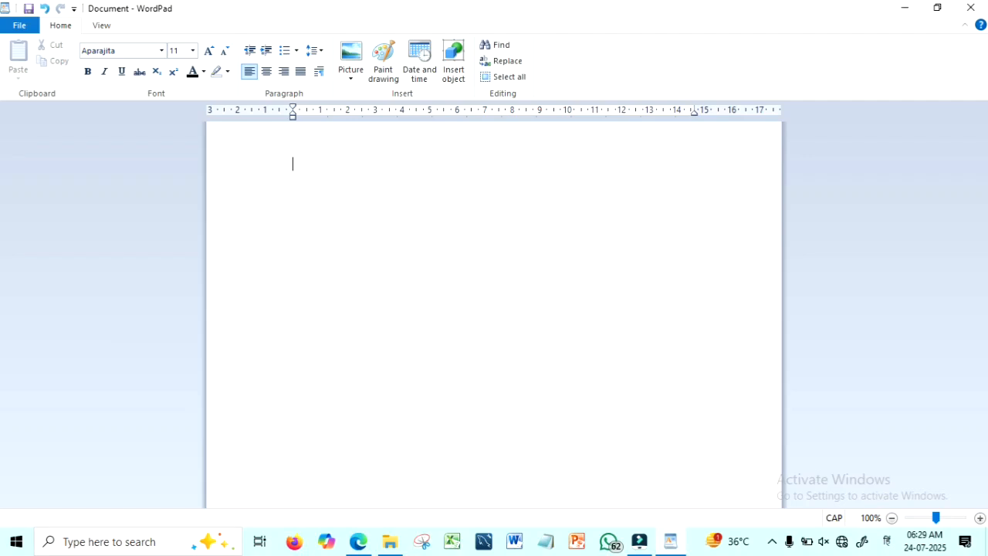
- Close WordPad without saving and highlight the 2nd Method instructions in the PDF guide
click(982, 4)
click(531, 274)
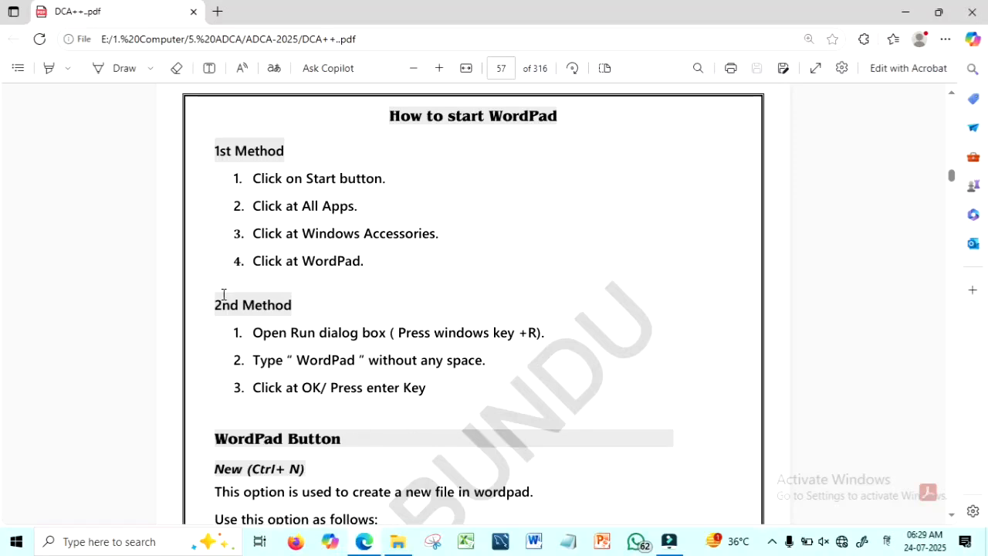
drag(217, 303, 461, 399)
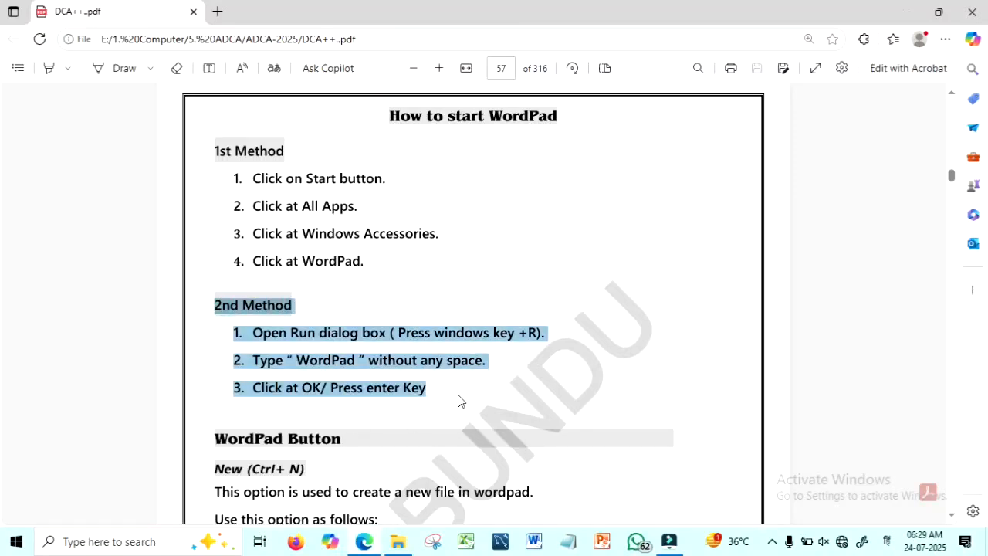
click(438, 307)
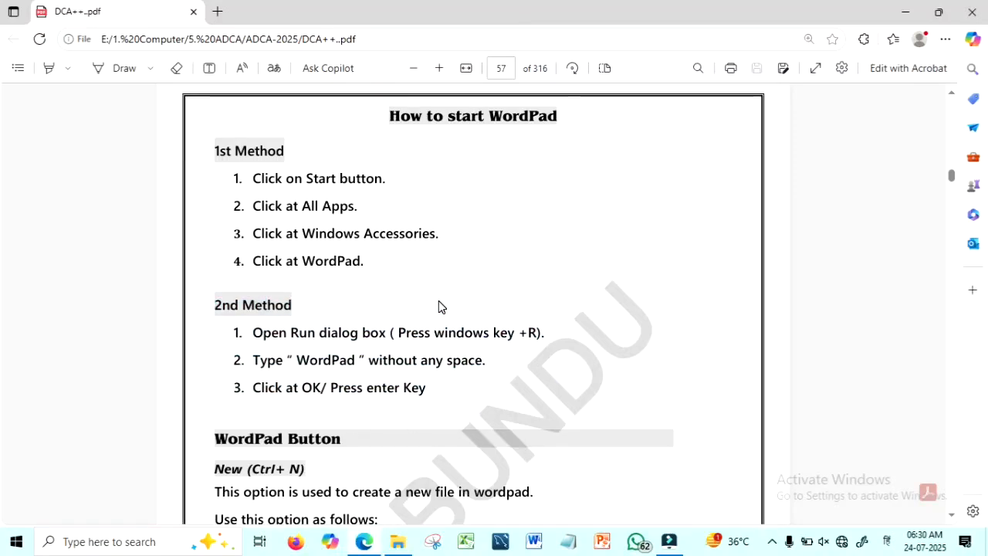
- Switch the keyboard language to English and launch WordPad through the Run dialog with the command WORDPAD
key(super+r)
text(WORDPAD)
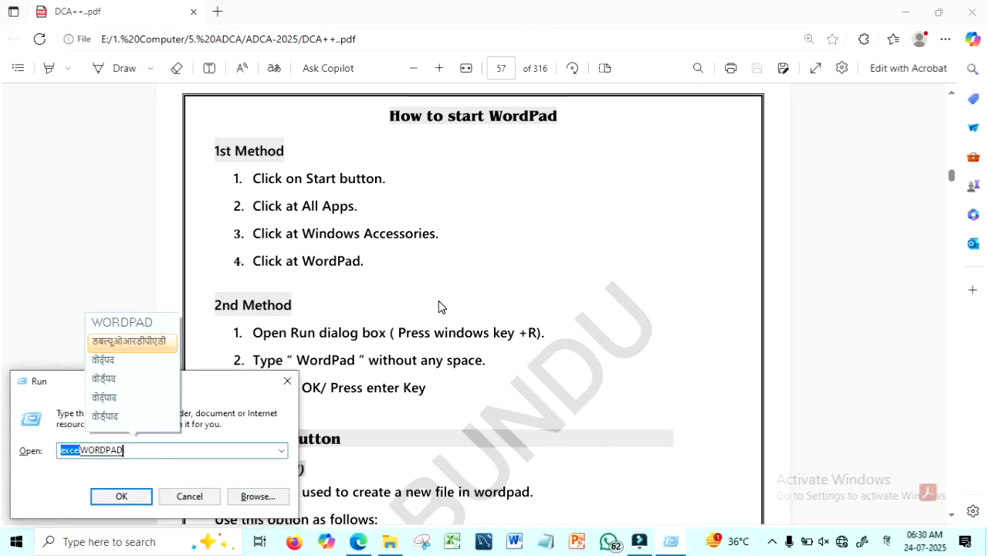
key(BackSpace)
key(BackSpace)
key(BackSpace)
key(BackSpace)
key(BackSpace)
key(BackSpace)
key(BackSpace)
key(BackSpace)
key(alt+shift)
text(WORD)
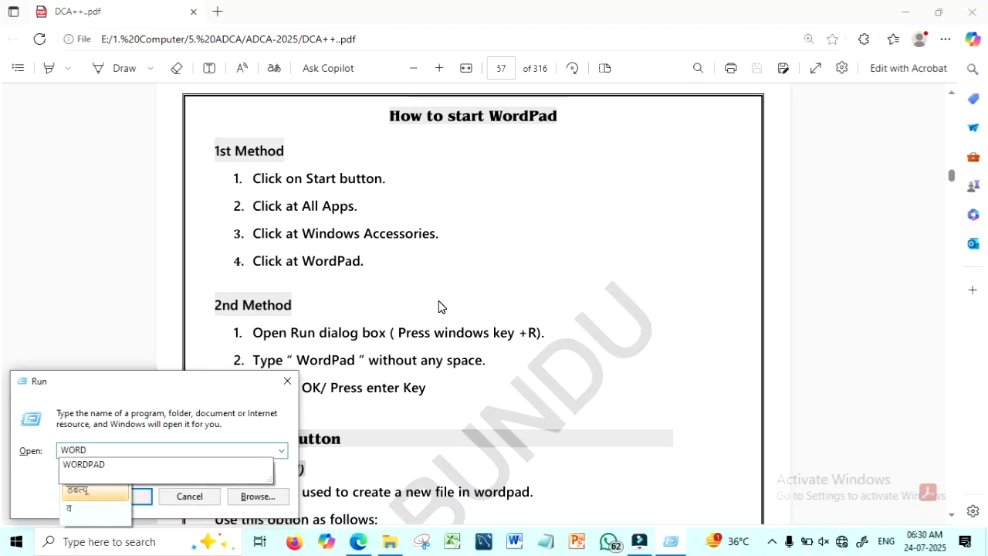
text(PAD)
key(Return)
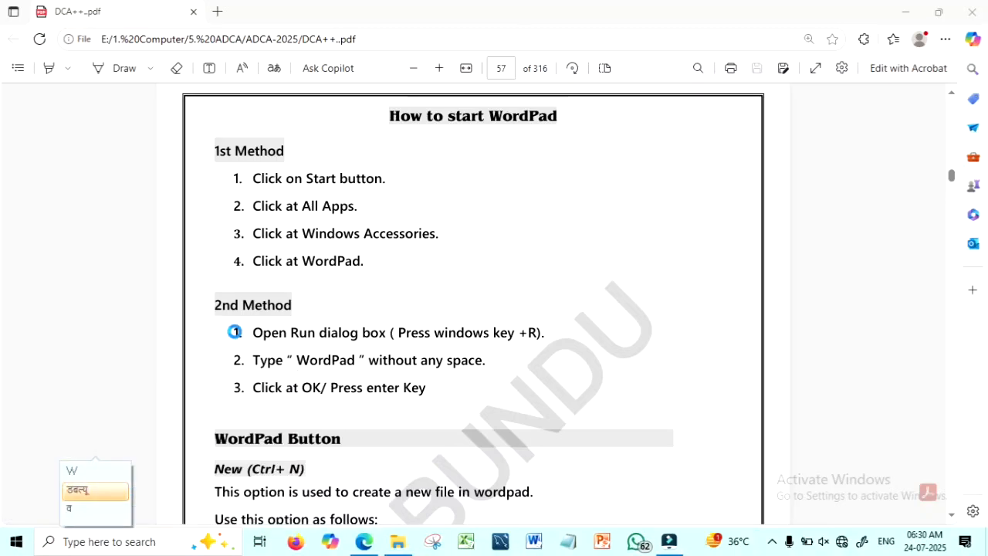
- Try to dismiss the leftover Hindi input suggestion list floating over the desktop
click(95, 478)
click(153, 395)
click(135, 547)
click(671, 229)
click(500, 180)
click(89, 471)
click(316, 156)
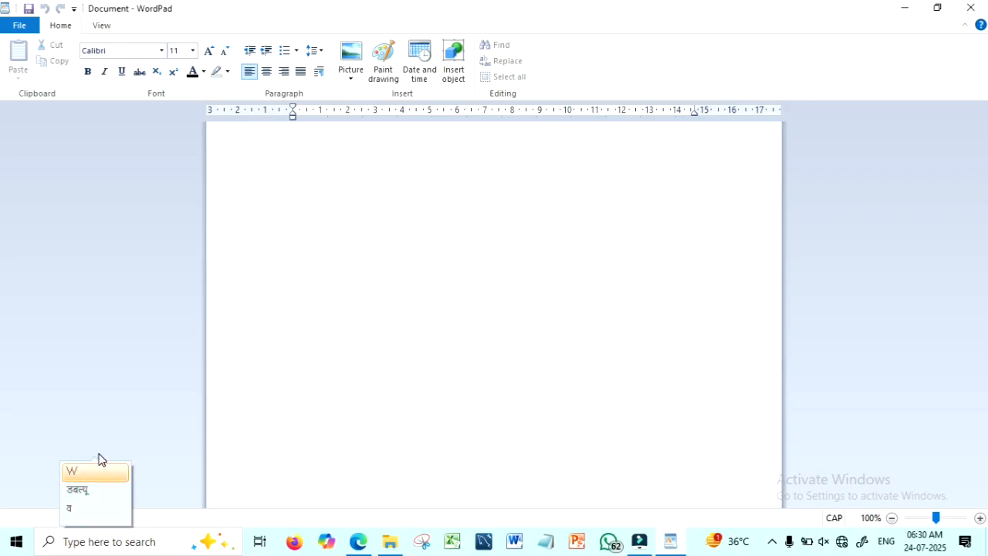
click(73, 510)
click(499, 245)
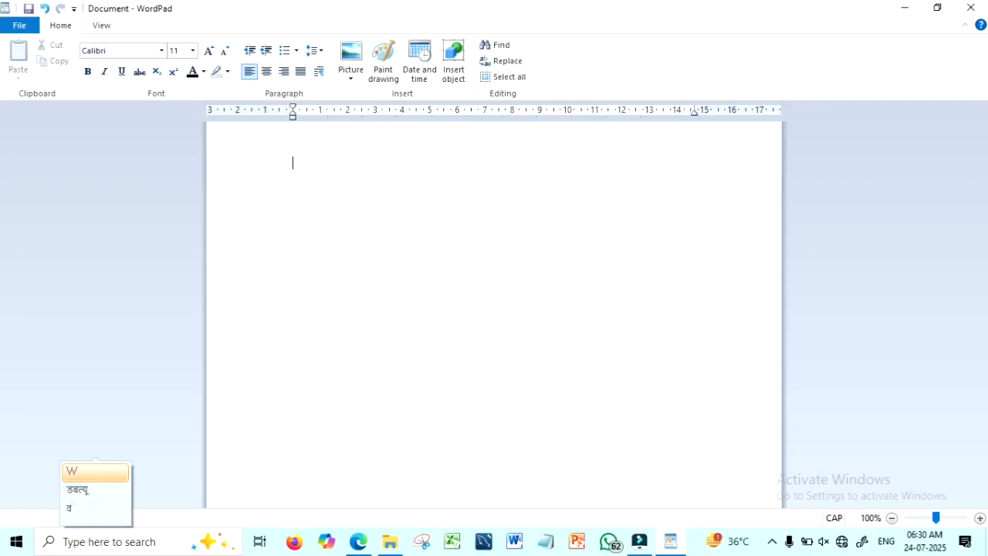
- Close WordPad without saving and go to the WordPad Button section of the PDF guide
click(983, 6)
click(523, 276)
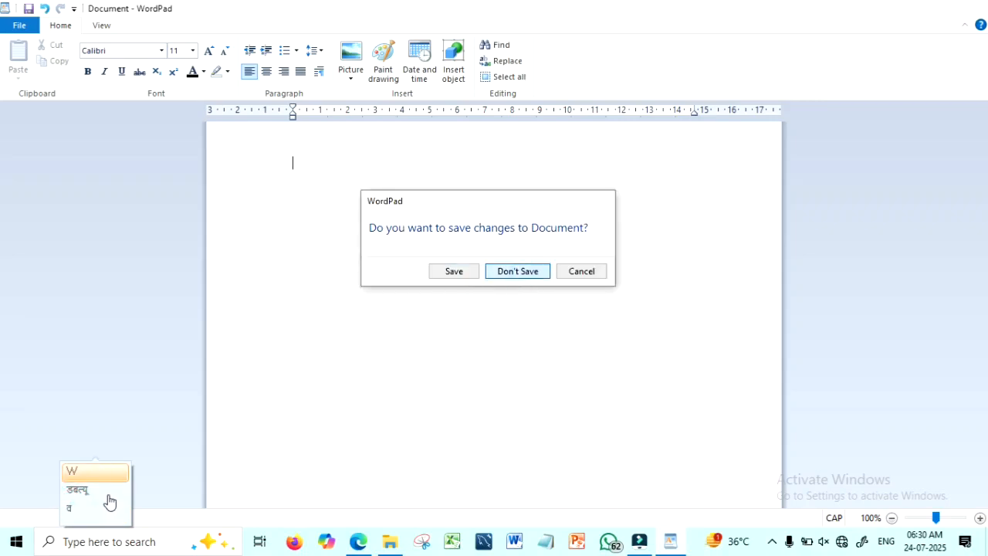
scroll(279, 416, down, 4)
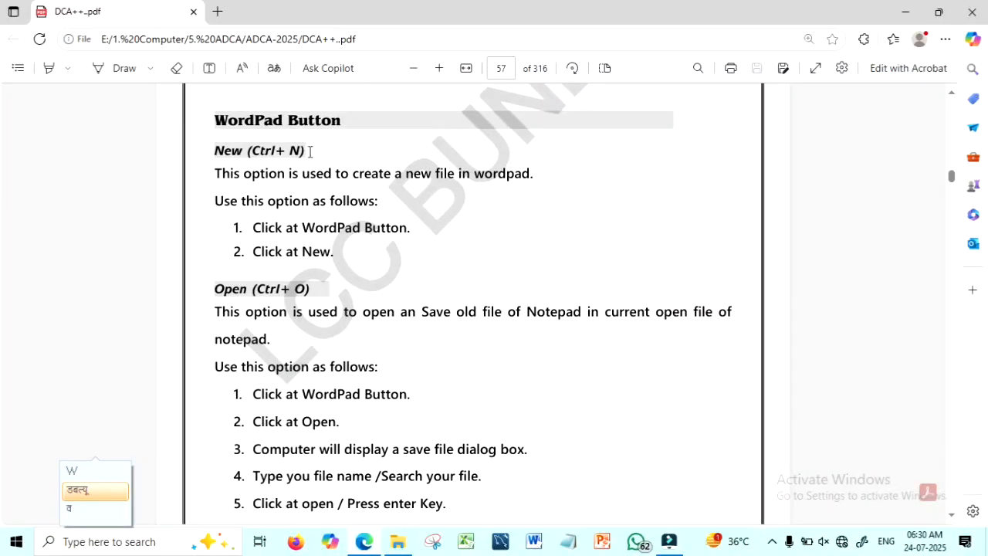
- Try again to get rid of the input suggestion list by opening and leaving Windows search
click(100, 544)
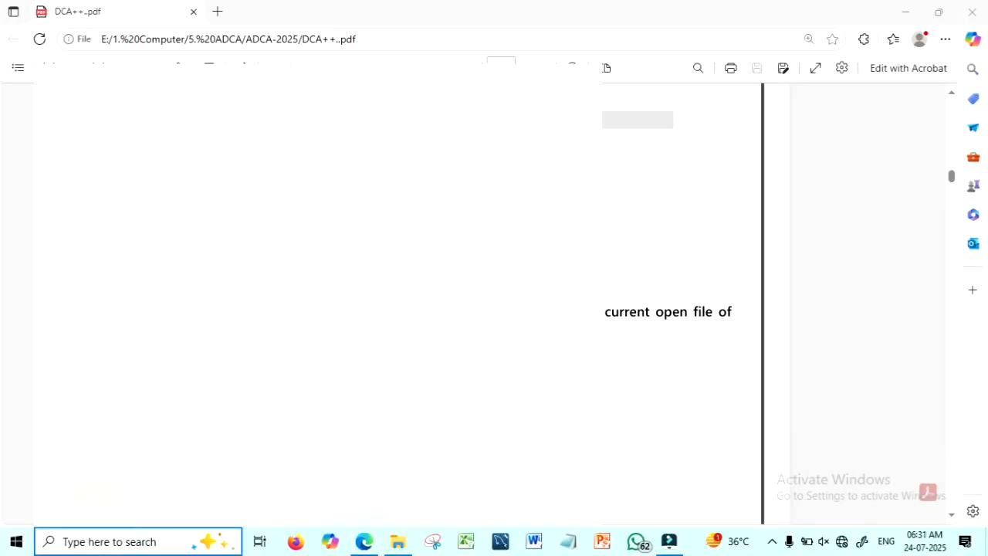
click(687, 224)
click(86, 481)
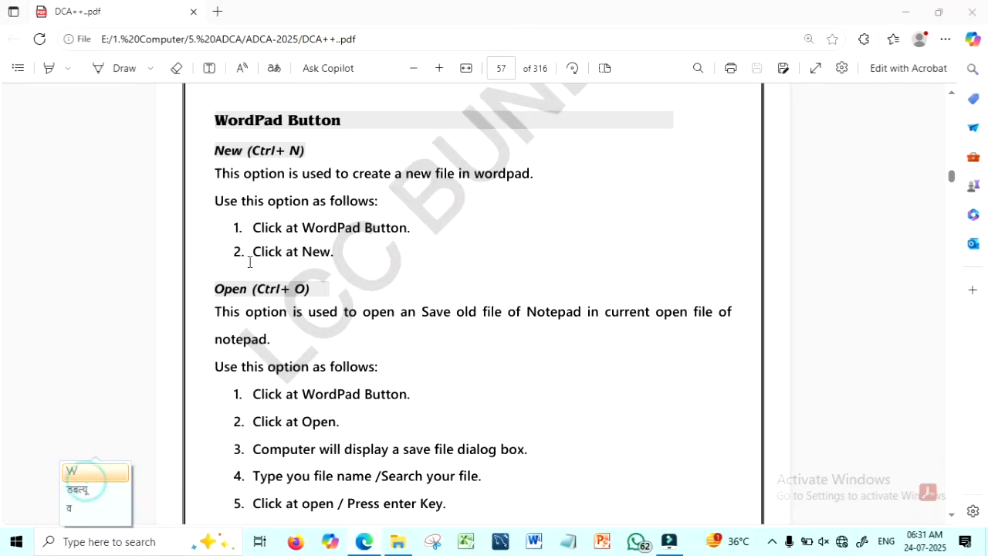
- Close the PDF guide window and minimize the ADCA-2025 folder window to reach the desktop
click(972, 11)
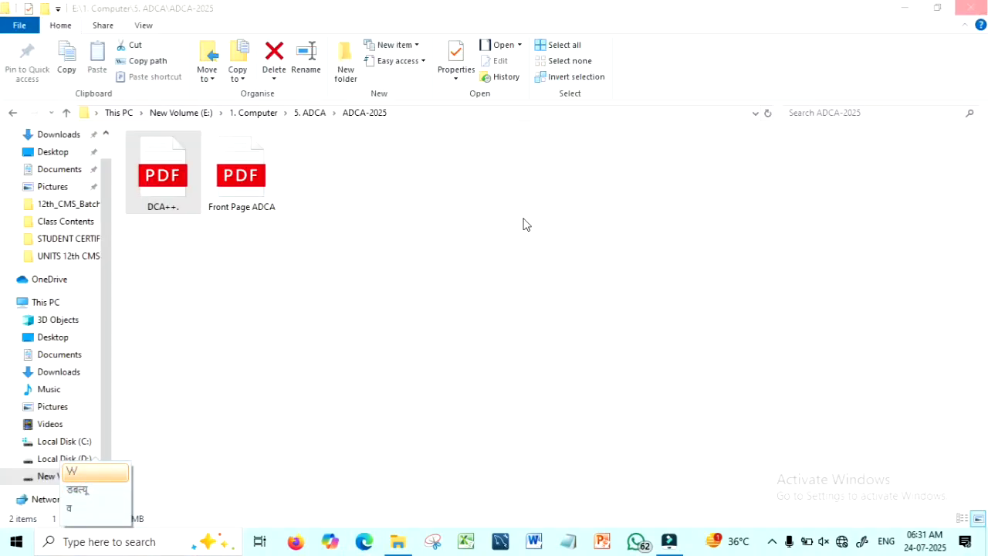
click(902, 8)
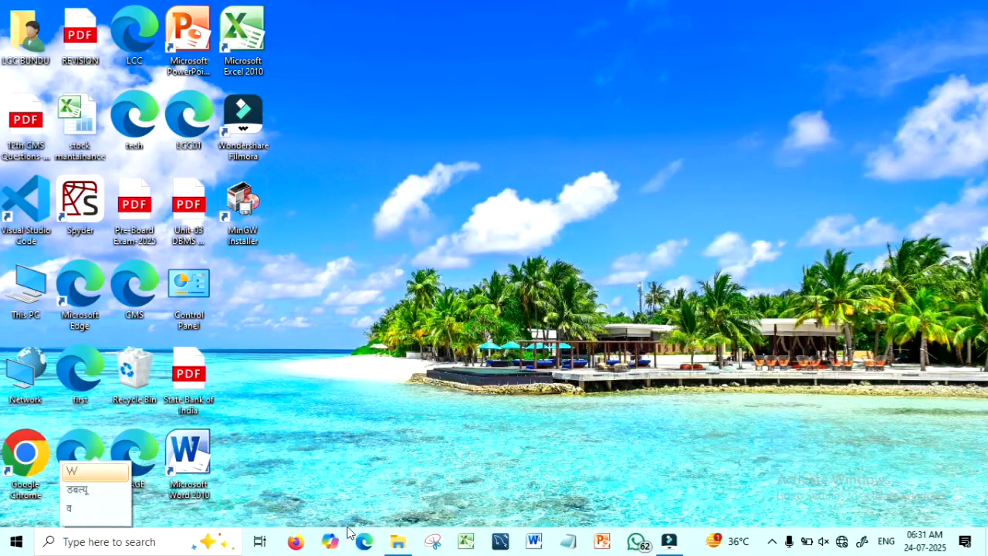
click(772, 541)
click(741, 515)
click(937, 450)
click(809, 344)
- Launch WordPad from the recent Windows search items and start on a new line in the blank document
click(122, 545)
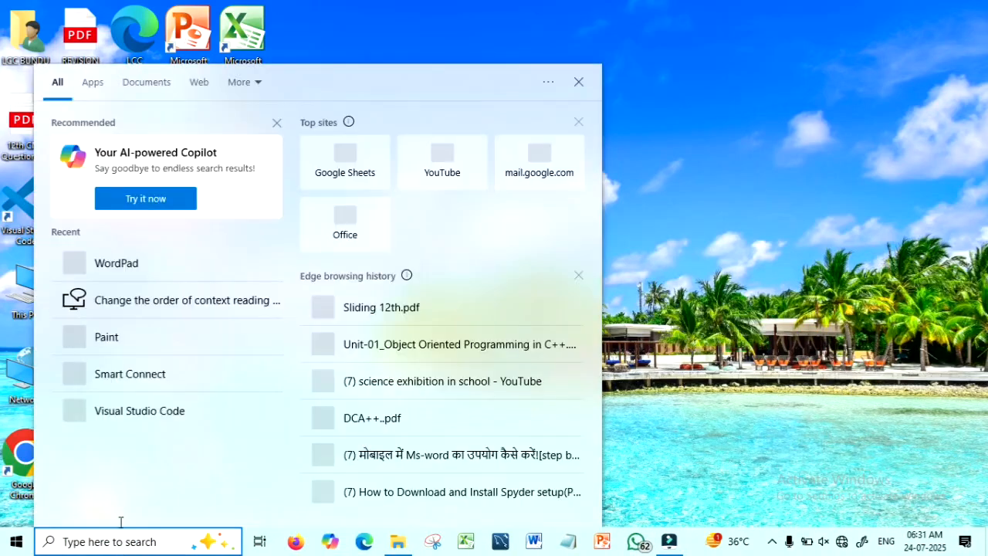
click(164, 266)
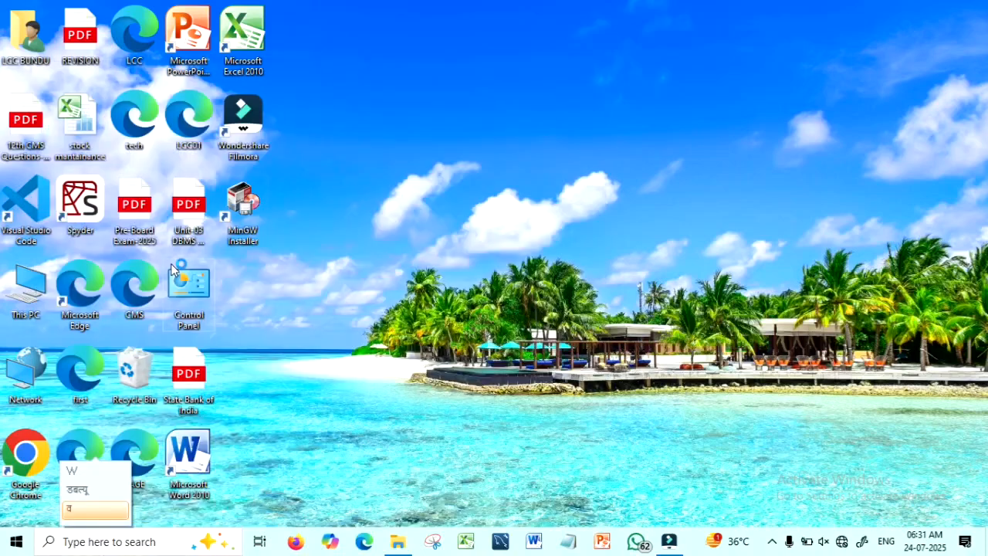
key(Return)
key(Return)
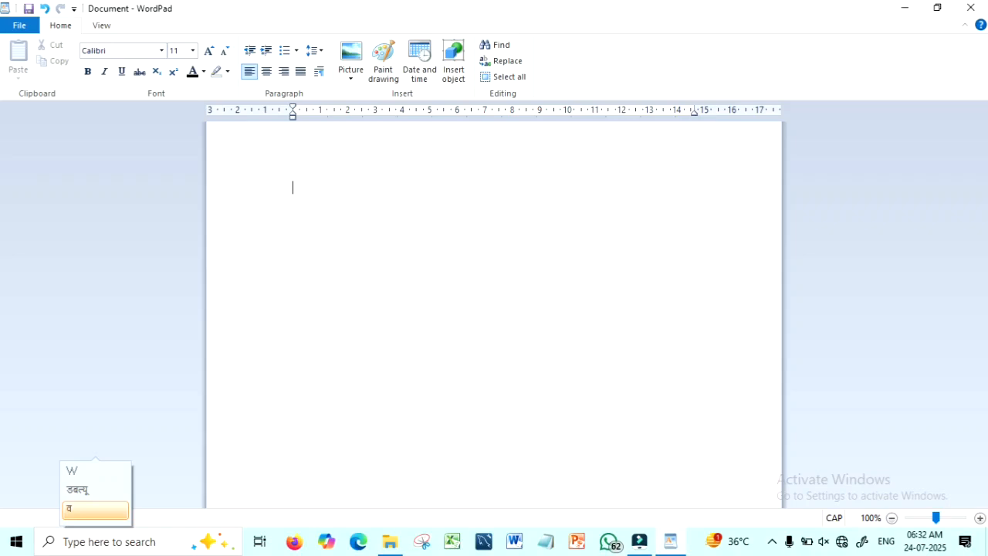
- Increase the font size to 36 and enter the heading LEARNERS COMPUTER CLASSES
click(208, 51)
click(208, 51)
click(208, 51)
text(LEARNER)
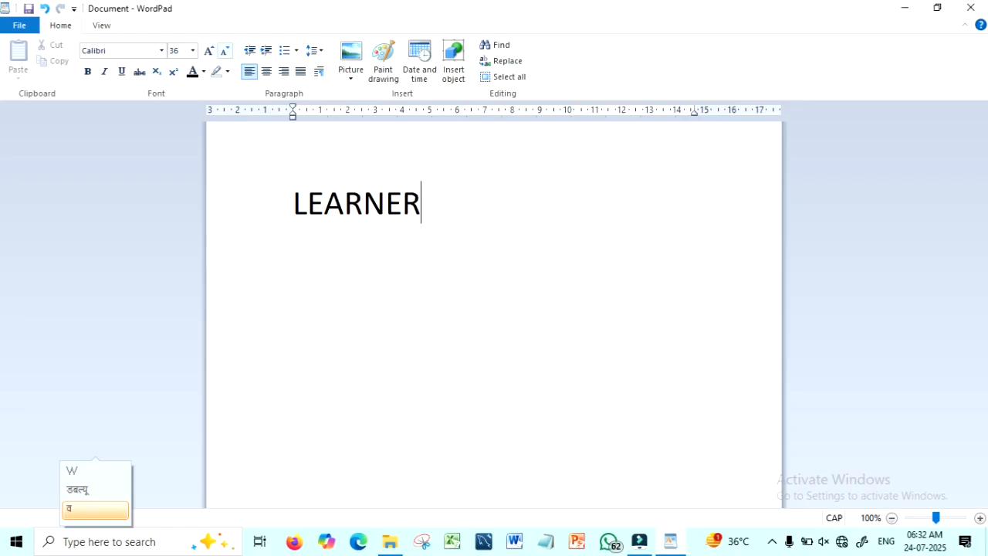
text(S COMPUTER CLASSES)
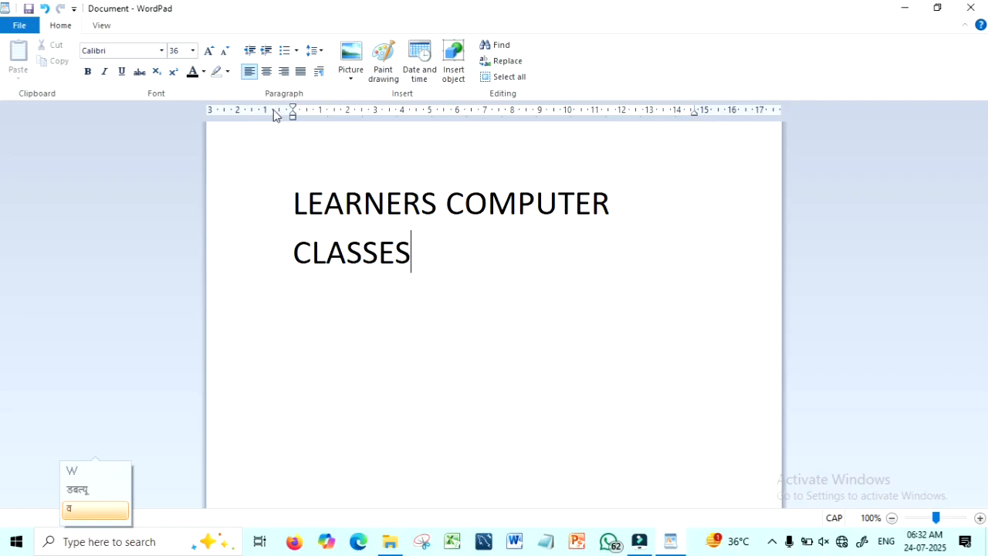
click(704, 110)
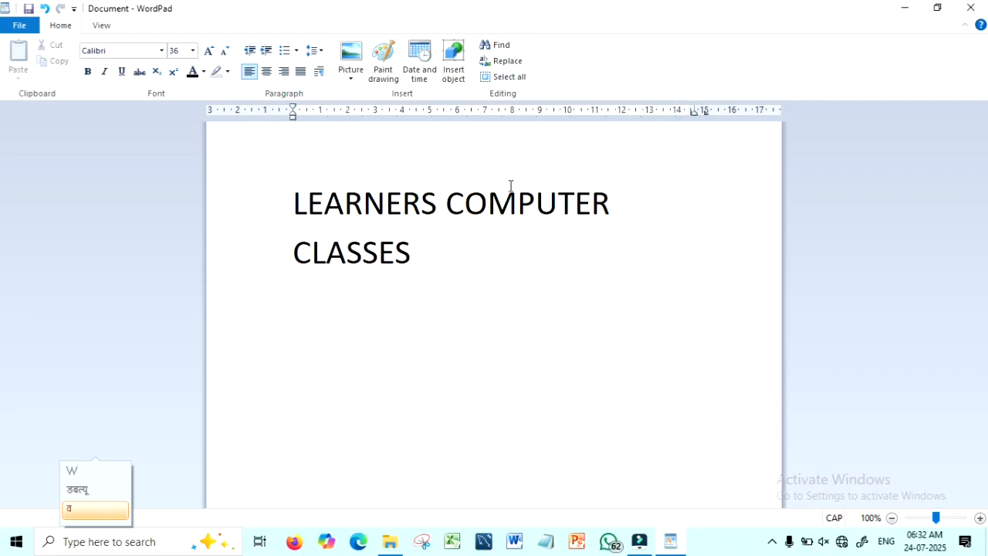
- Make the LEARNERS COMPUTER CLASSES heading bold, undo the formatting and deselect the text
drag(290, 198, 407, 248)
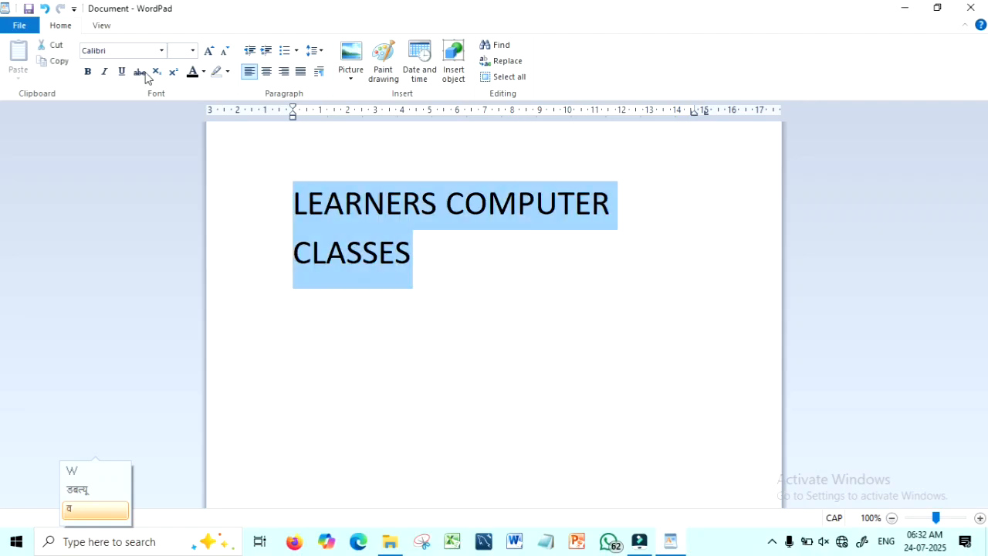
click(89, 72)
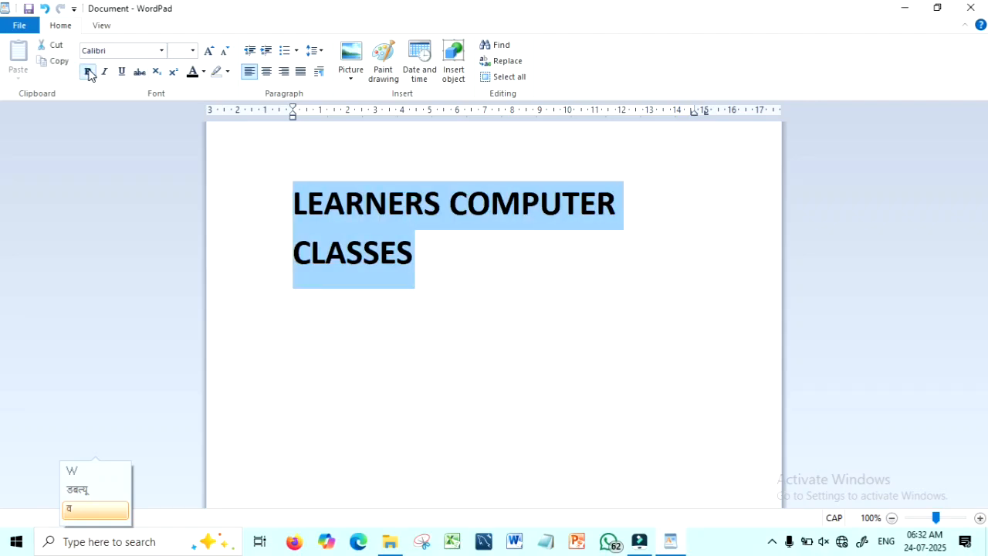
key(ctrl+z)
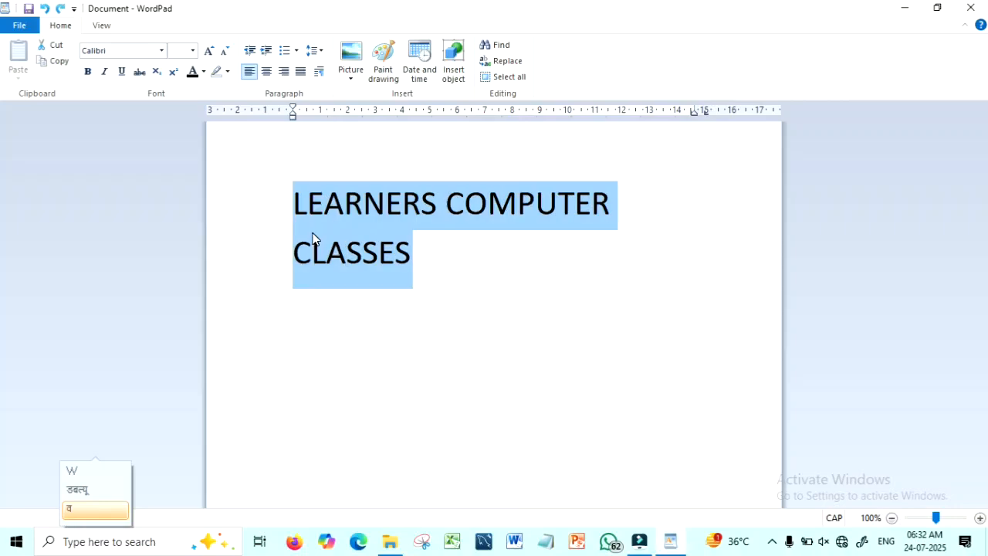
click(313, 239)
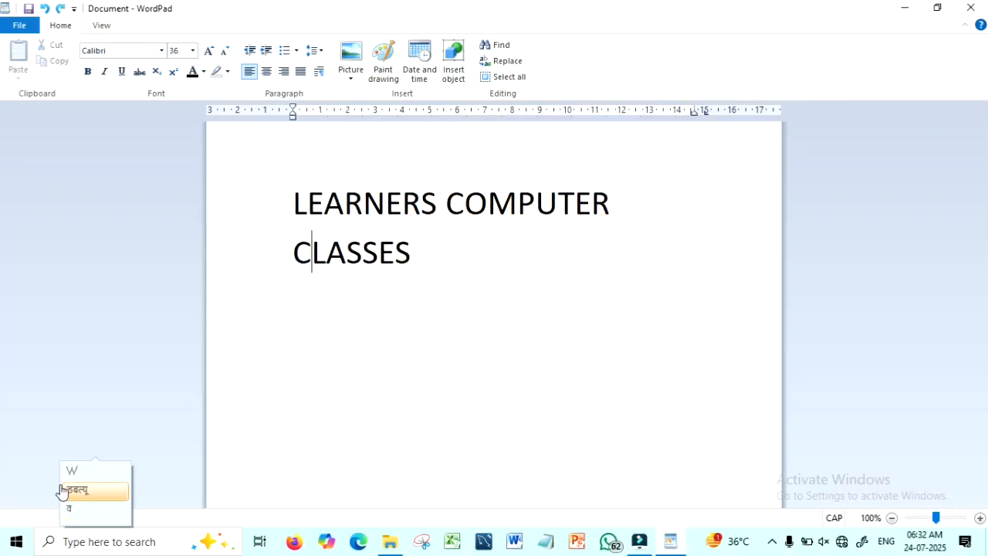
- Add a new line below the heading with the text List of Course
click(458, 267)
key(Return)
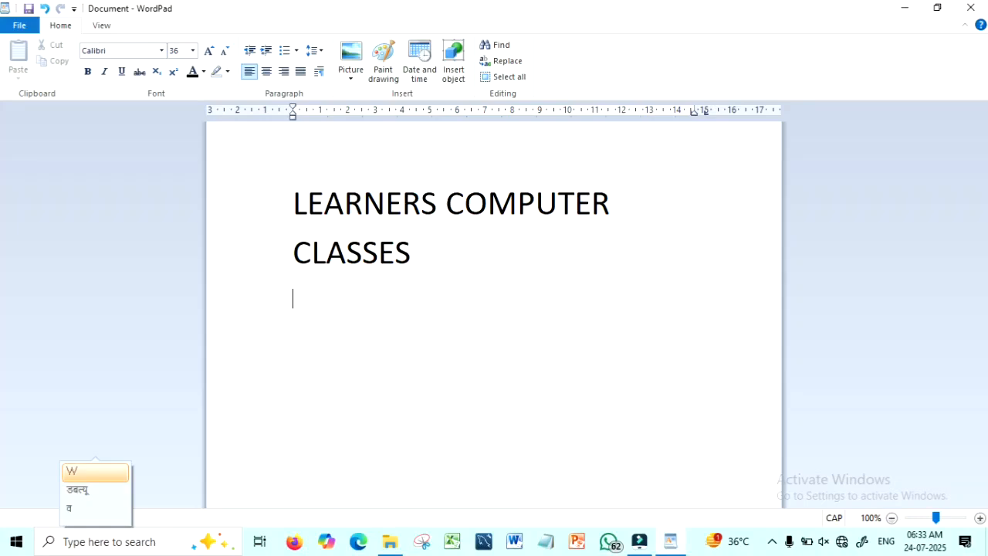
text(List of Course)
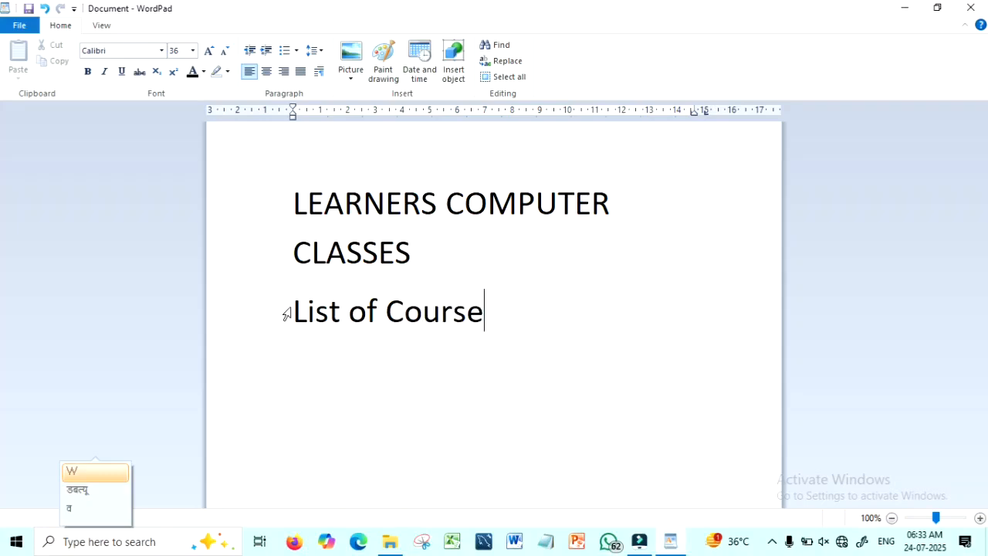
- Make the List of Course line bold and move to the blank line below it
drag(295, 308, 547, 291)
click(90, 72)
click(588, 345)
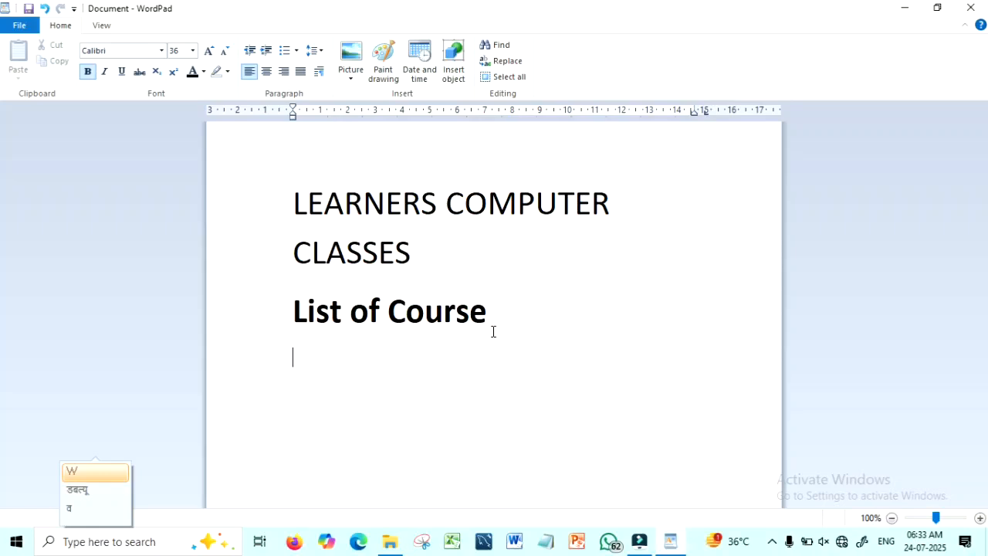
- Copy the List of Course line, paste it twice below the original and undo the pastes
click(287, 315)
key(super+c)
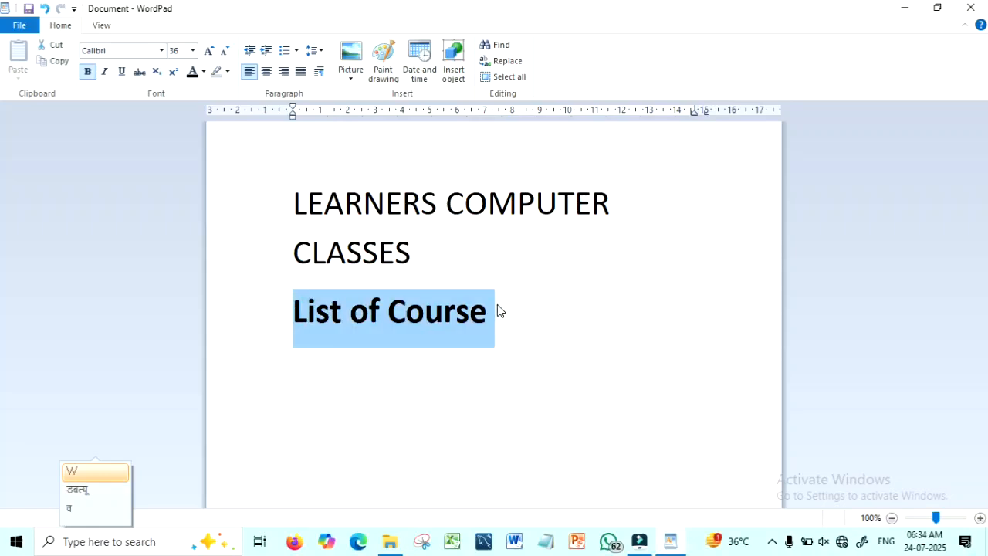
click(56, 62)
click(363, 391)
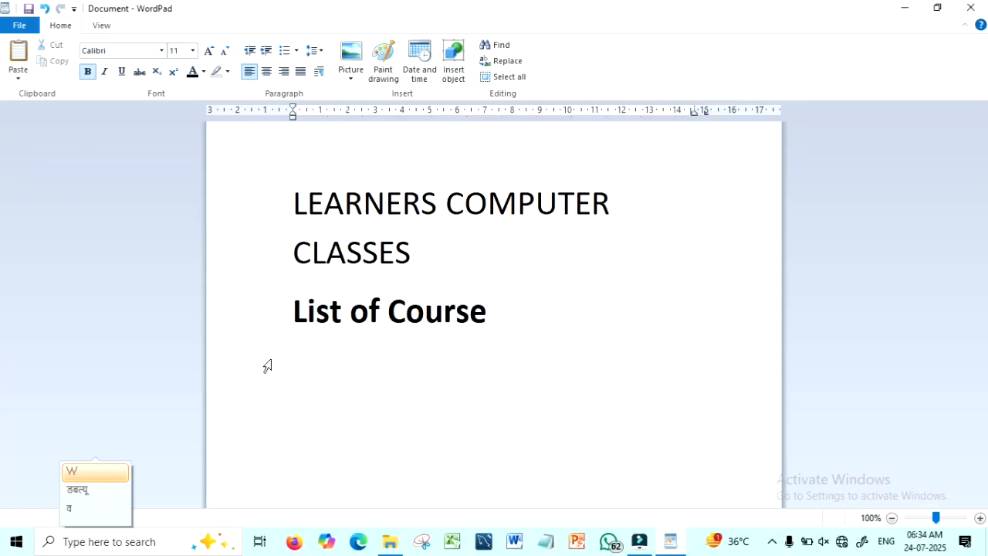
click(502, 316)
key(Return)
click(19, 52)
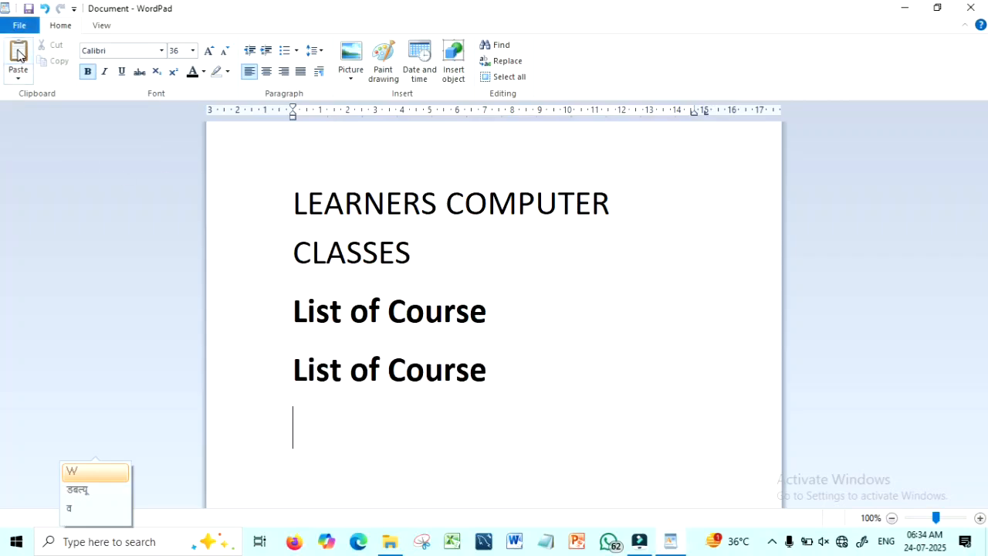
click(19, 52)
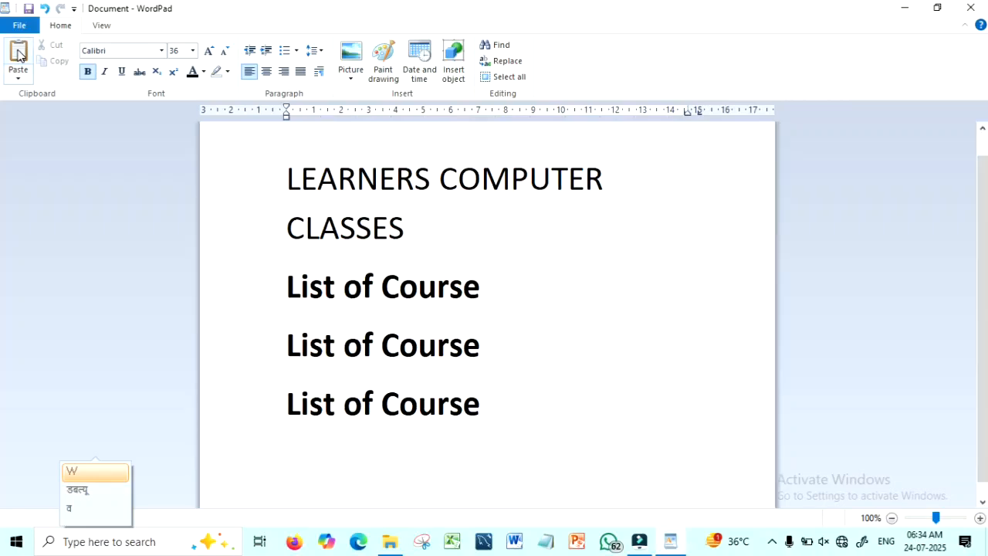
key(ctrl+z)
key(ctrl+z)
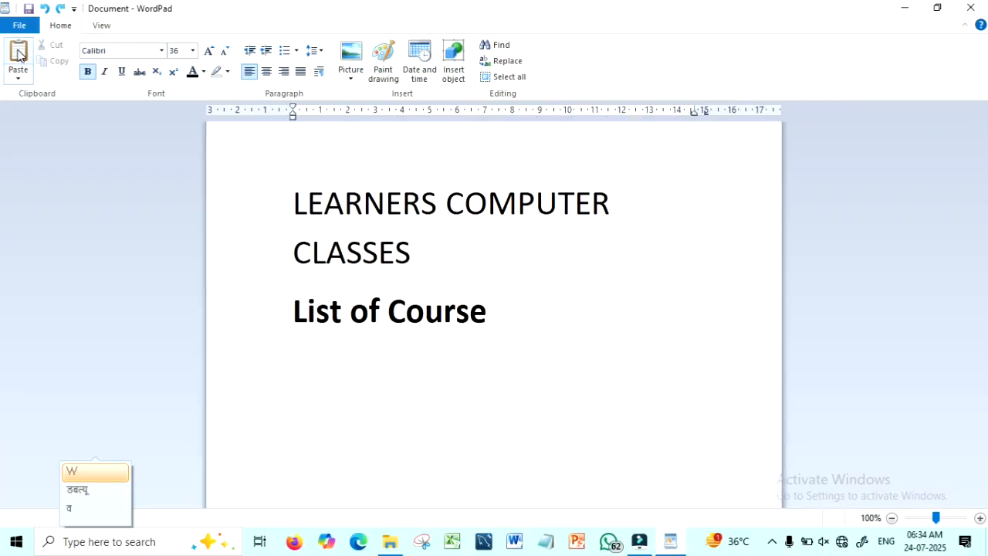
- Cut the List of Course line and paste it on a new line above the LEARNERS COMPUTER CLASSES heading
click(287, 315)
key(super+c)
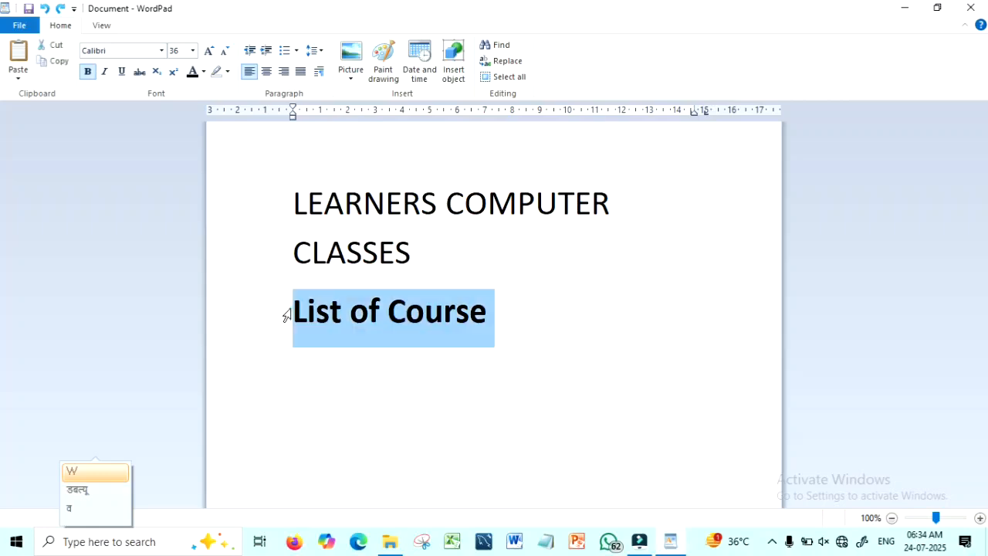
click(50, 44)
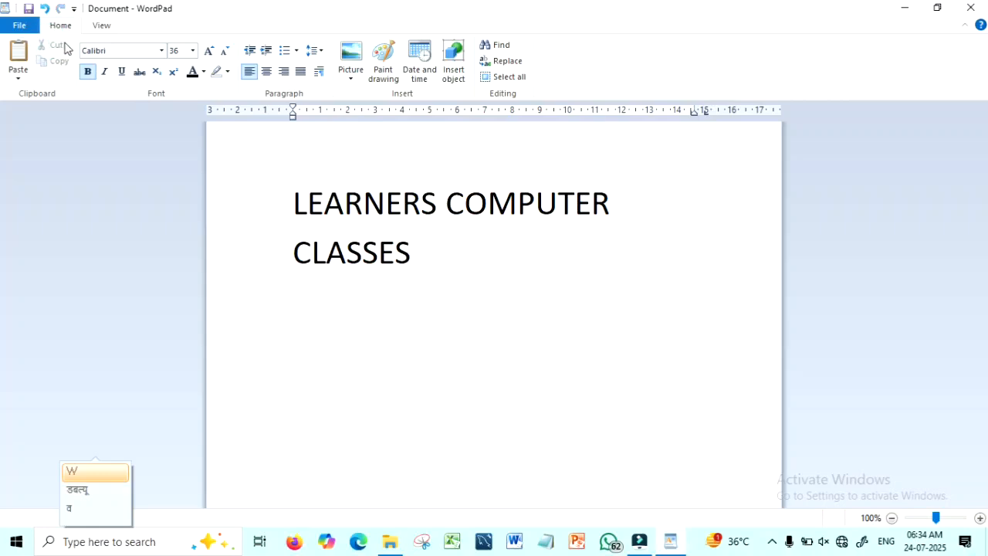
click(293, 194)
key(Return)
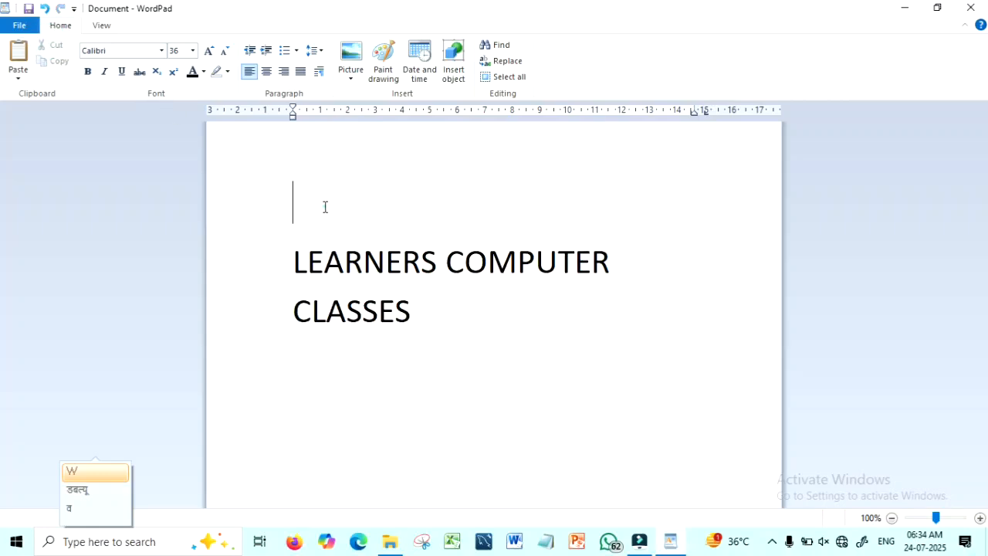
click(18, 52)
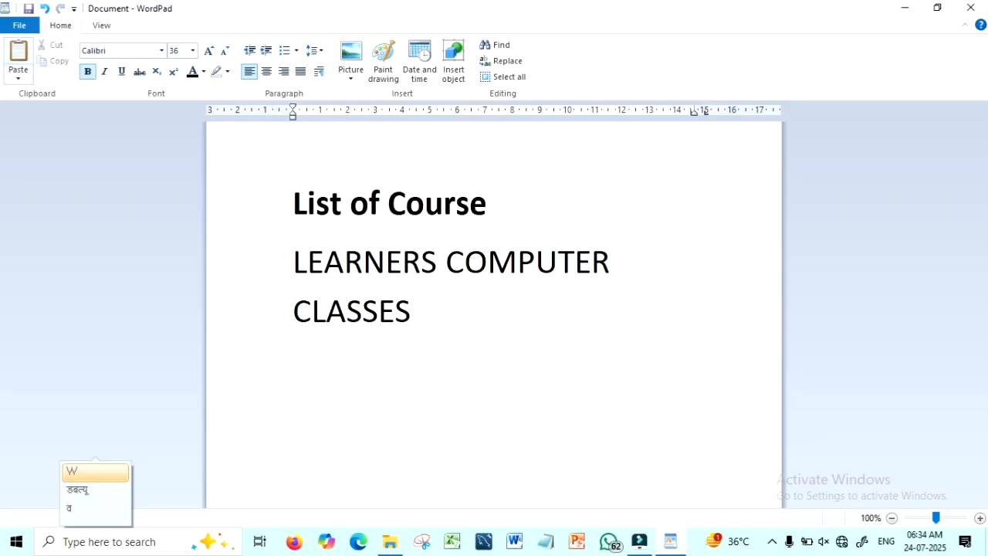
- Paste a second copy of List of Course below the first one and remove the extra blank line
key(Return)
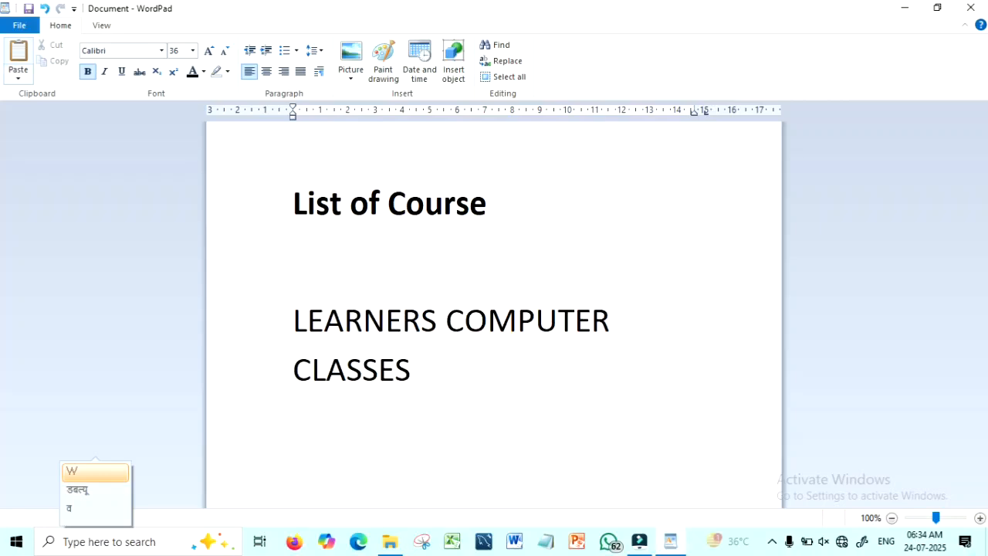
click(18, 52)
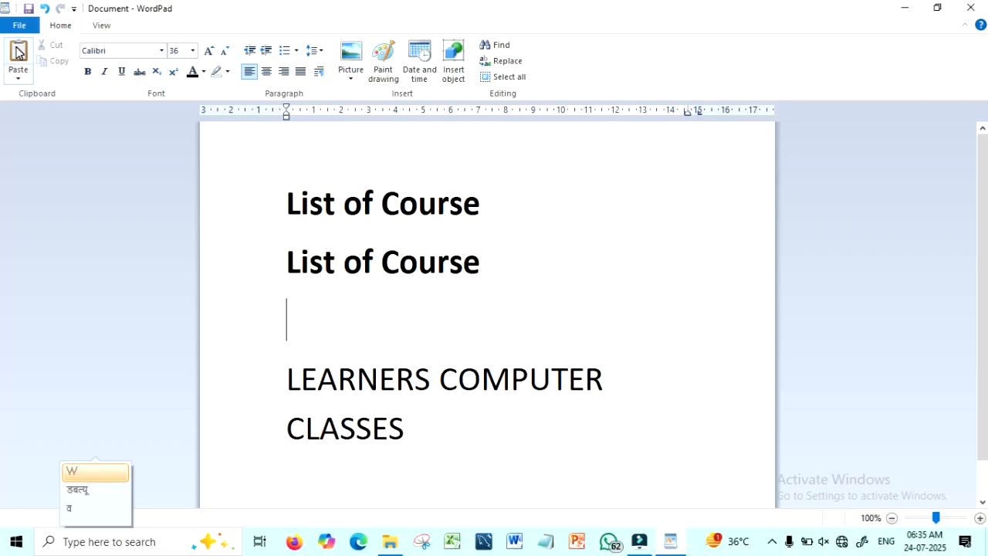
key(BackSpace)
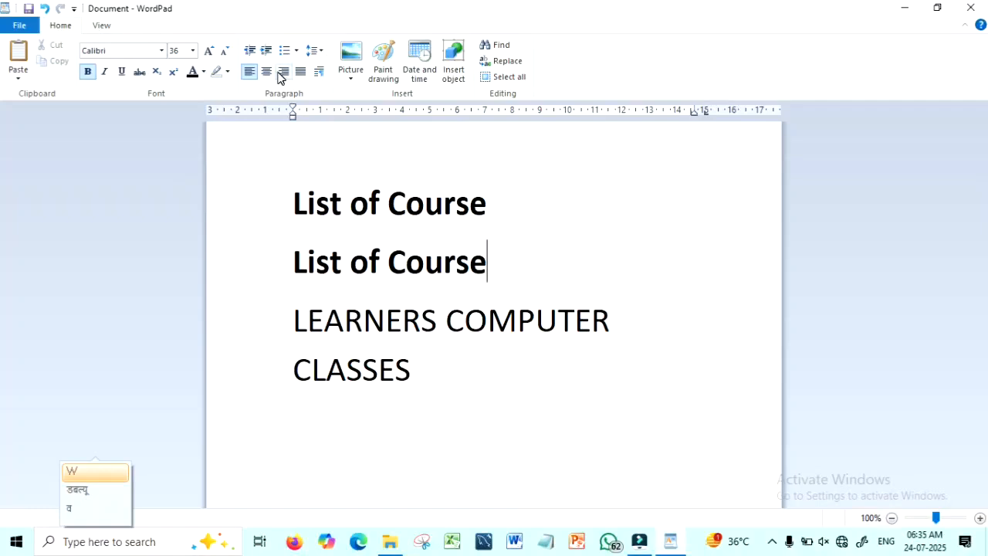
- Undo the pastes and the cut of the List of Course line, and place the cursor on the blank line below it
key(Return)
key(ctrl+z)
key(ctrl+z)
key(ctrl+z)
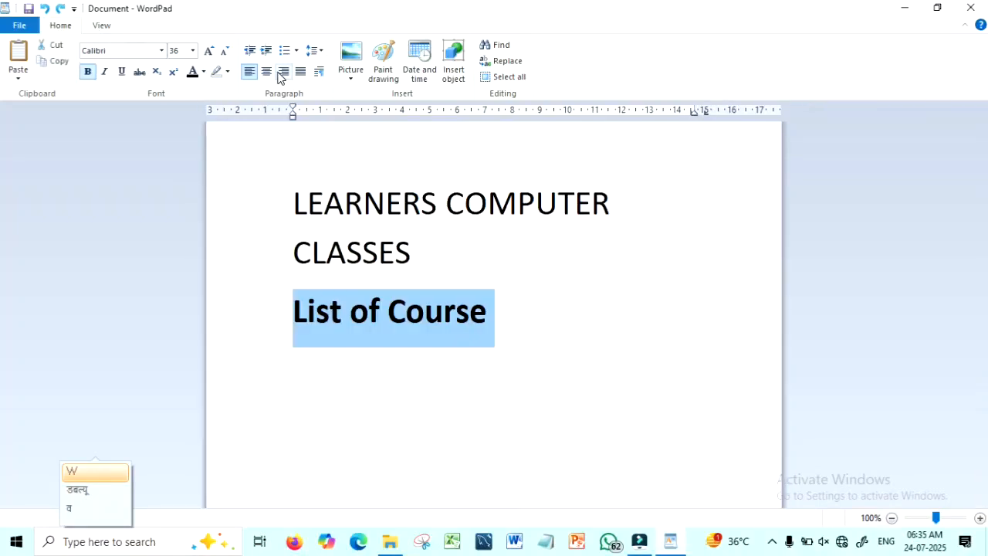
click(308, 378)
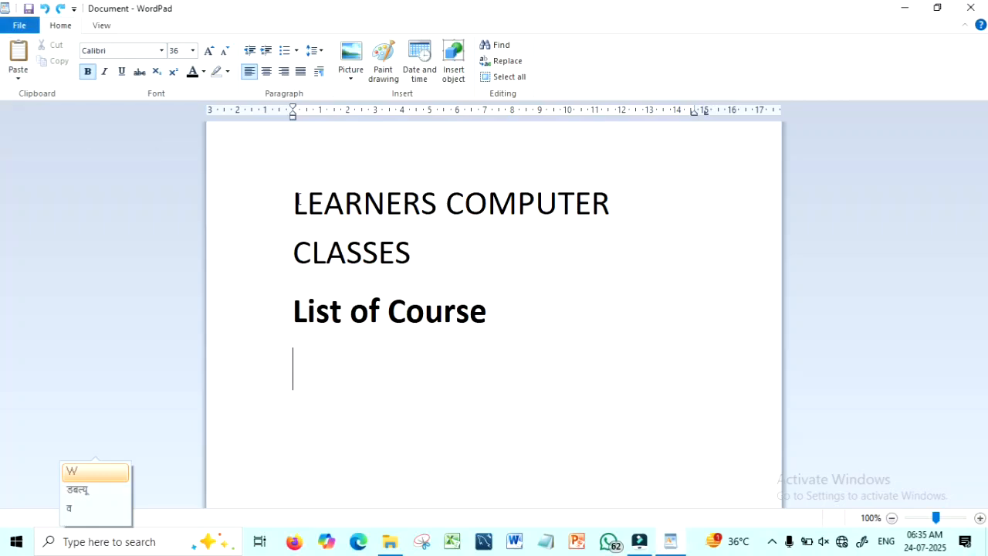
- Toggle bold on the LEARNERS COMPUTER CLASSES heading several times, leaving it bold
drag(298, 203, 432, 238)
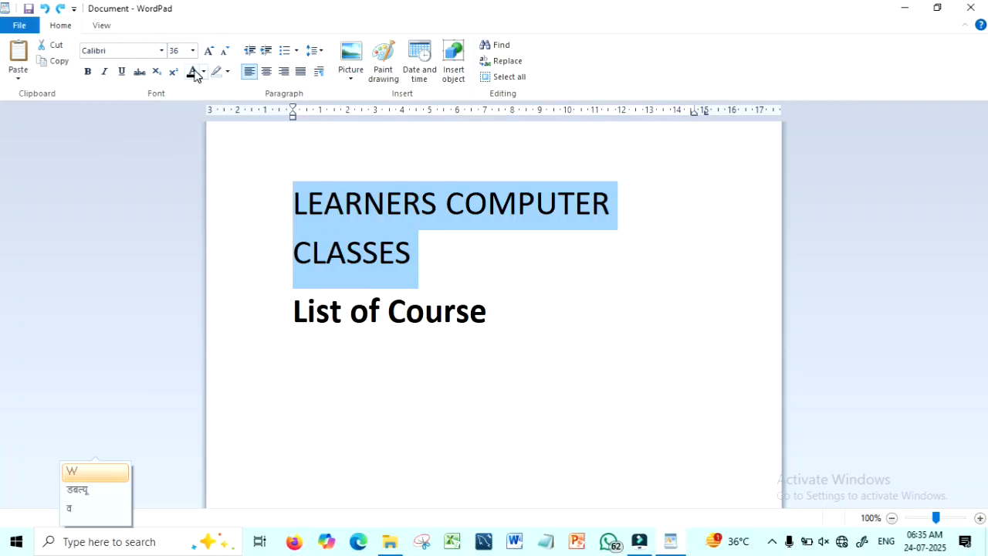
click(90, 79)
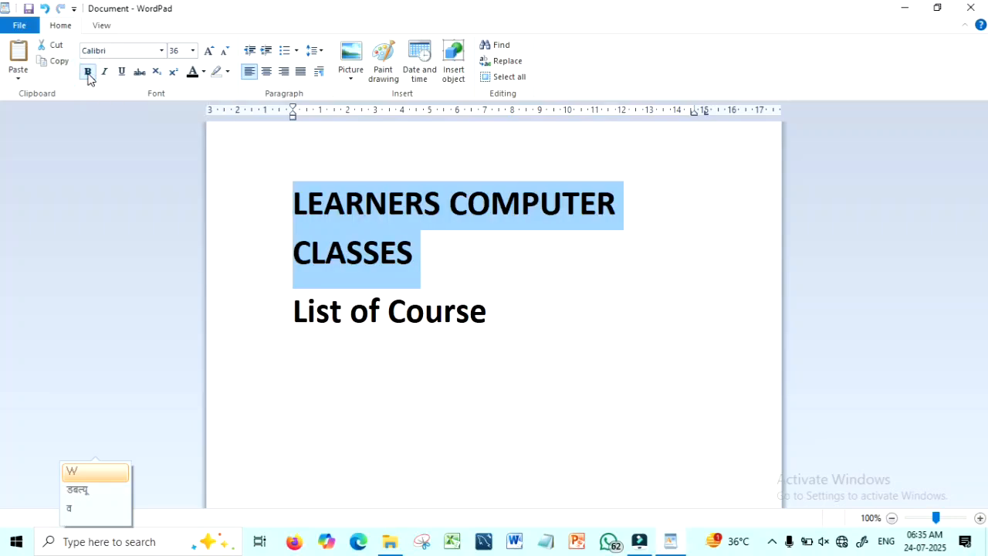
click(89, 77)
click(89, 77)
click(89, 77)
click(89, 78)
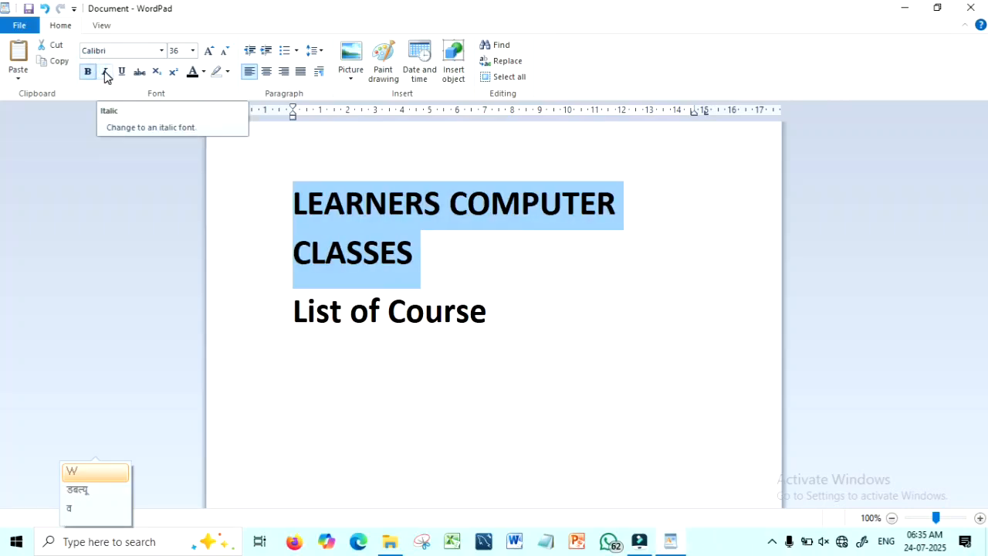
- Make the LEARNERS COMPUTER CLASSES heading italic and underlined
click(105, 73)
click(105, 72)
click(105, 72)
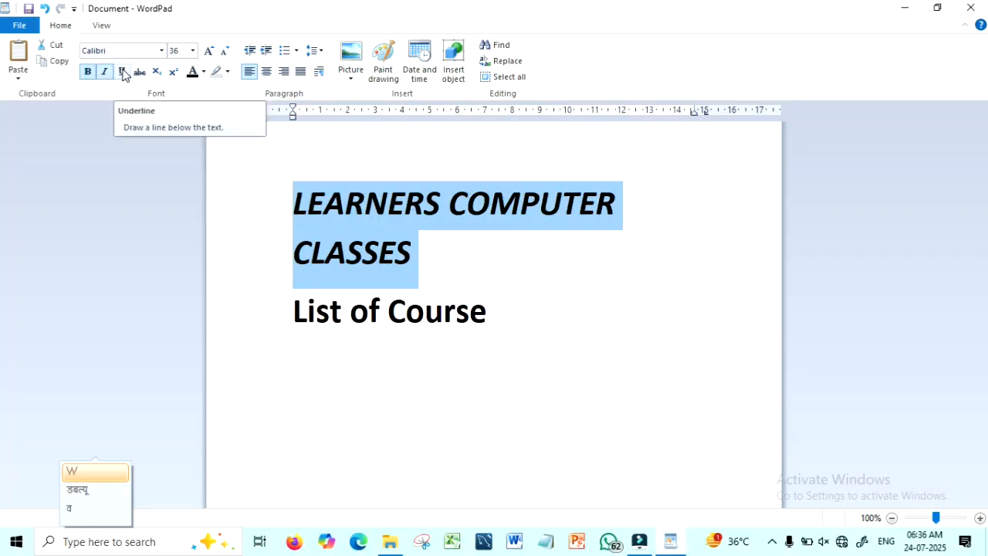
click(122, 73)
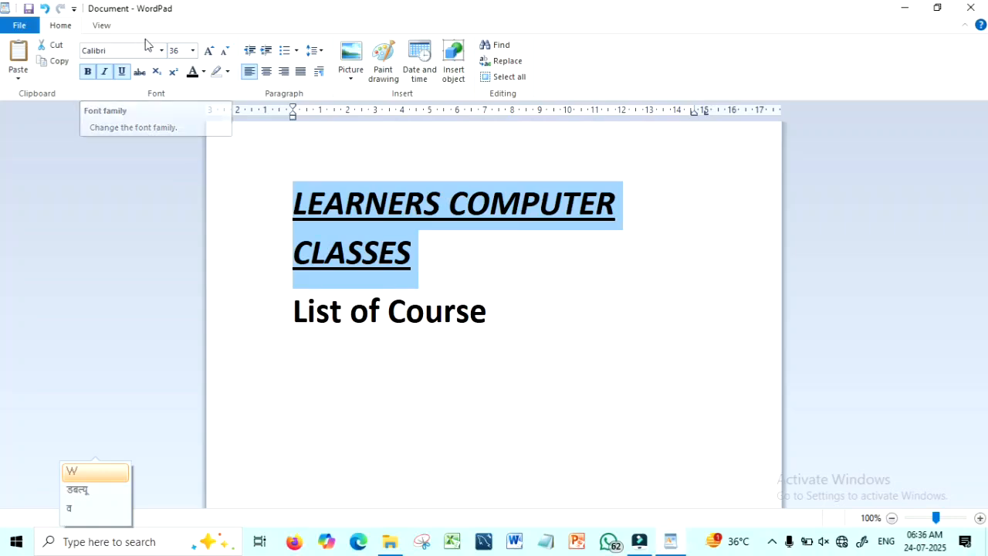
- Set the LEARNERS COMPUTER CLASSES heading to the Algerian font at size 28
click(162, 50)
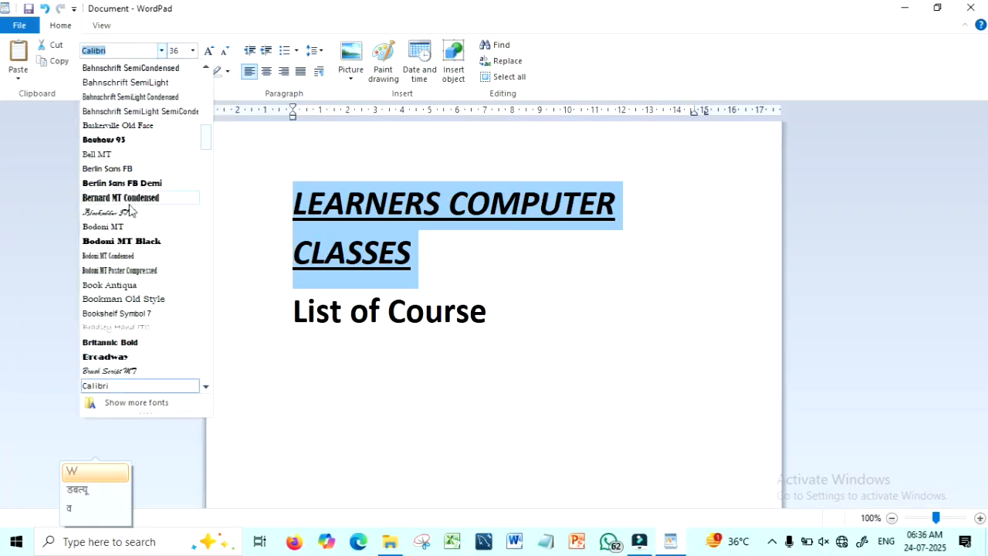
drag(209, 131, 206, 103)
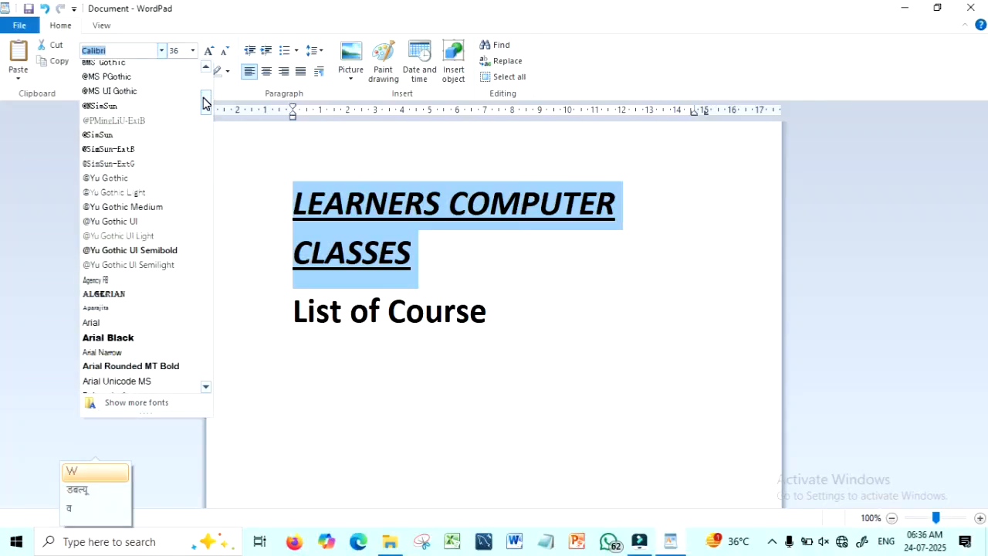
click(129, 295)
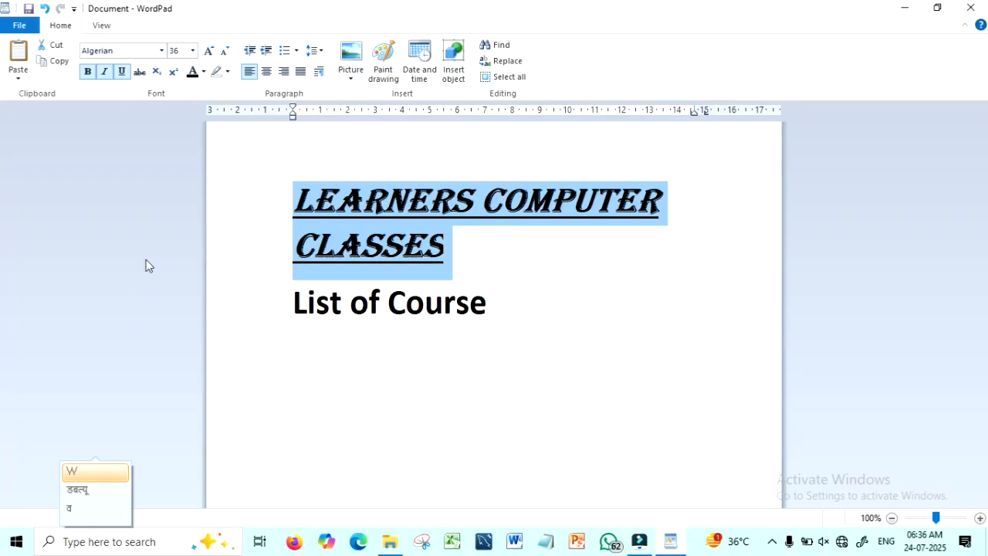
click(194, 52)
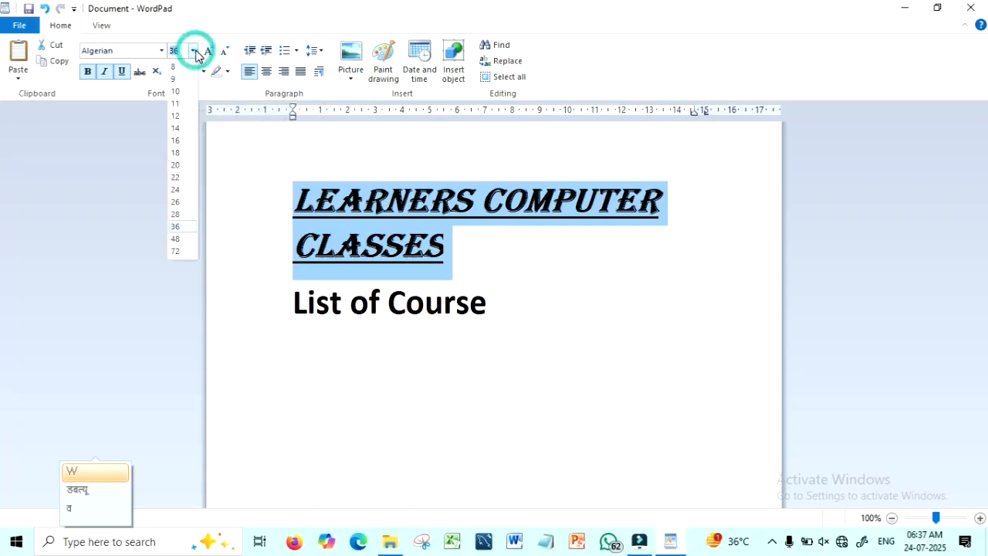
click(179, 214)
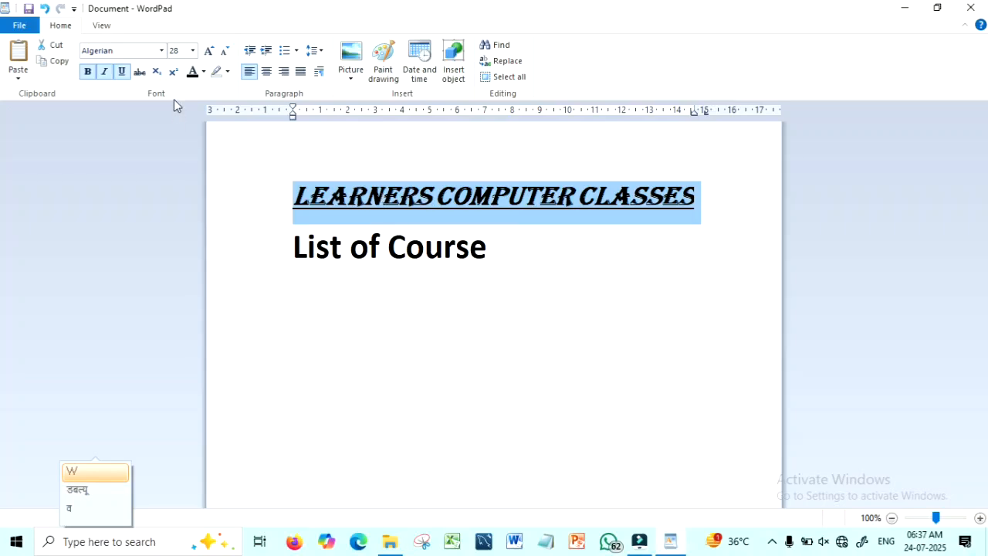
- Try other font sizes on the heading, including 30, and undo the last size change
click(194, 52)
click(177, 227)
click(195, 50)
click(179, 215)
key(Return)
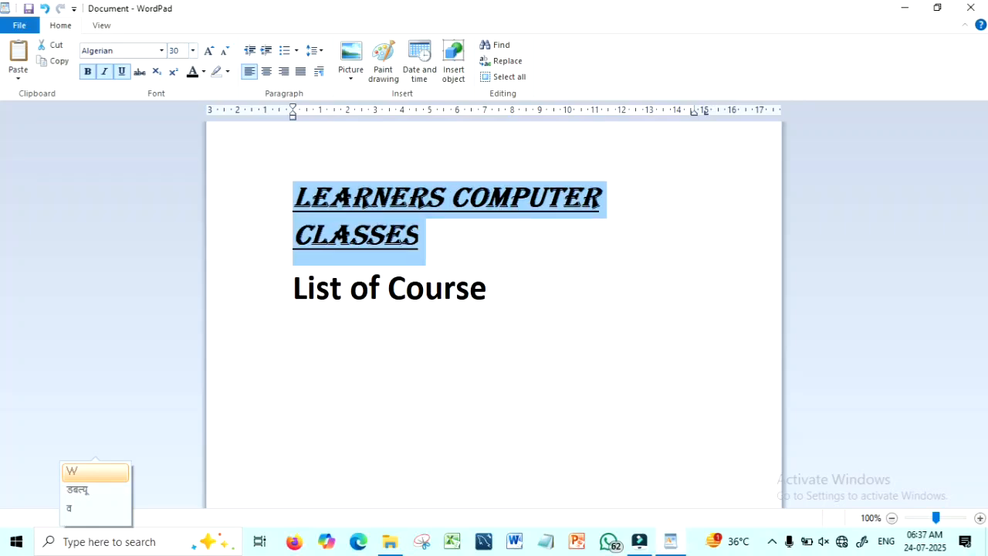
key(ctrl+z)
- Set the font size of the List of Course line to 18
click(271, 255)
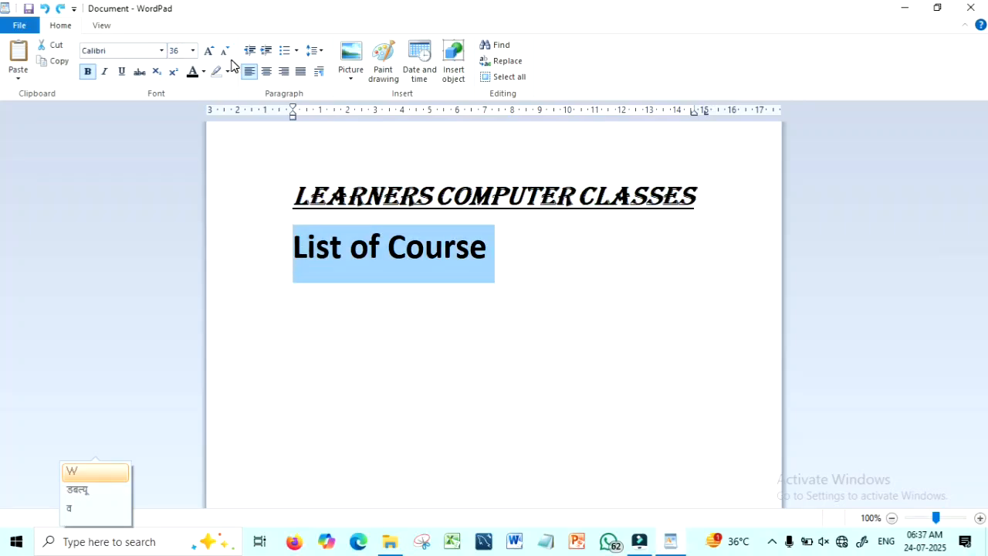
click(193, 50)
click(180, 153)
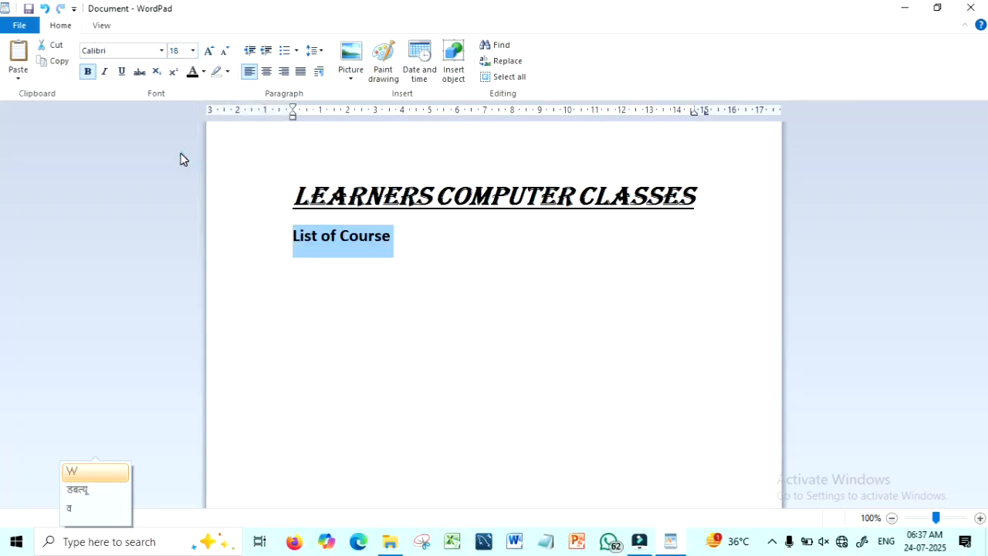
- Grow and shrink the List of Course text in steps, ending at font size 26, and deselect it
click(209, 53)
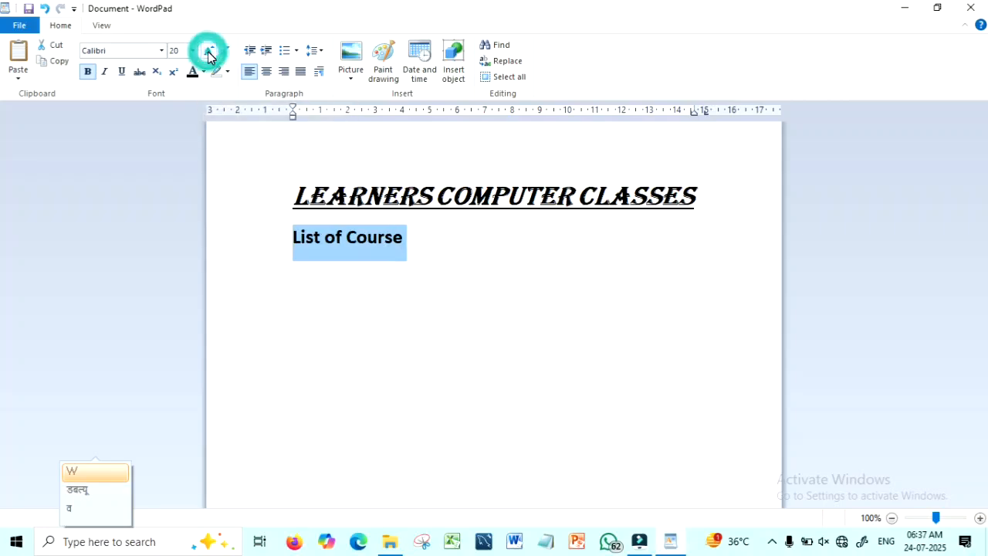
click(209, 52)
click(210, 52)
click(209, 53)
click(210, 53)
click(222, 52)
click(222, 53)
click(221, 53)
click(222, 53)
click(221, 52)
click(208, 51)
click(208, 51)
click(208, 51)
click(208, 51)
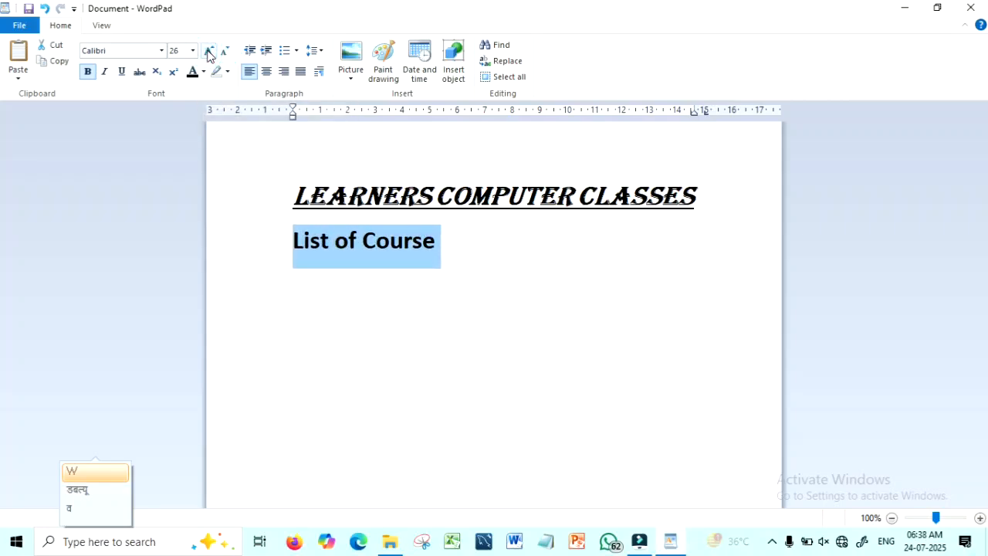
click(412, 278)
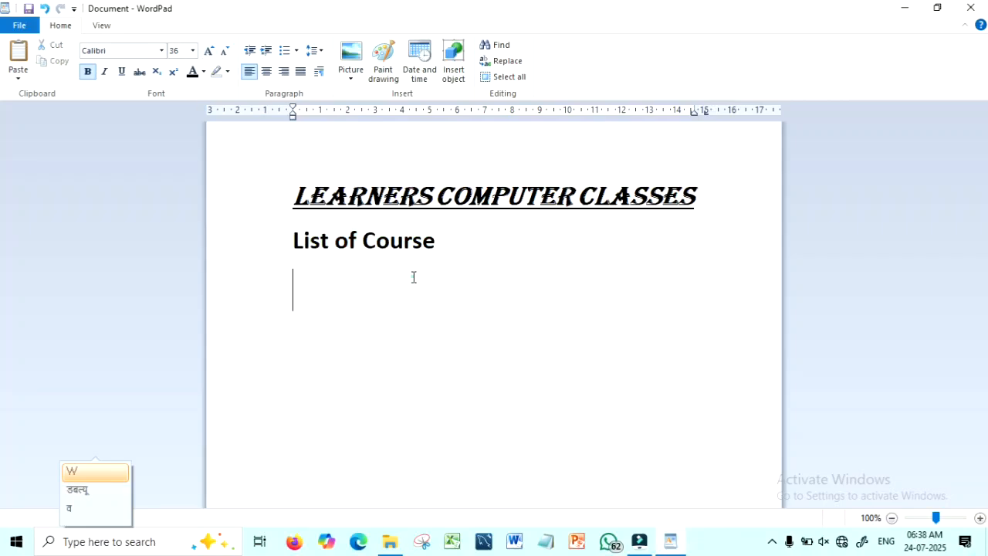
- Change the text colour of the LEARNERS COMPUTER CLASSES heading to red and deselect it
drag(290, 194, 693, 185)
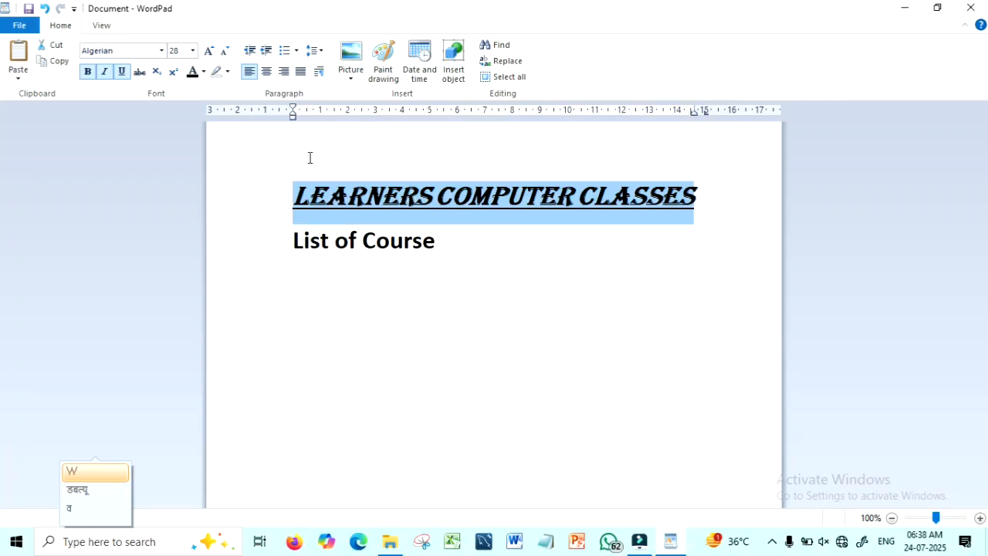
click(205, 72)
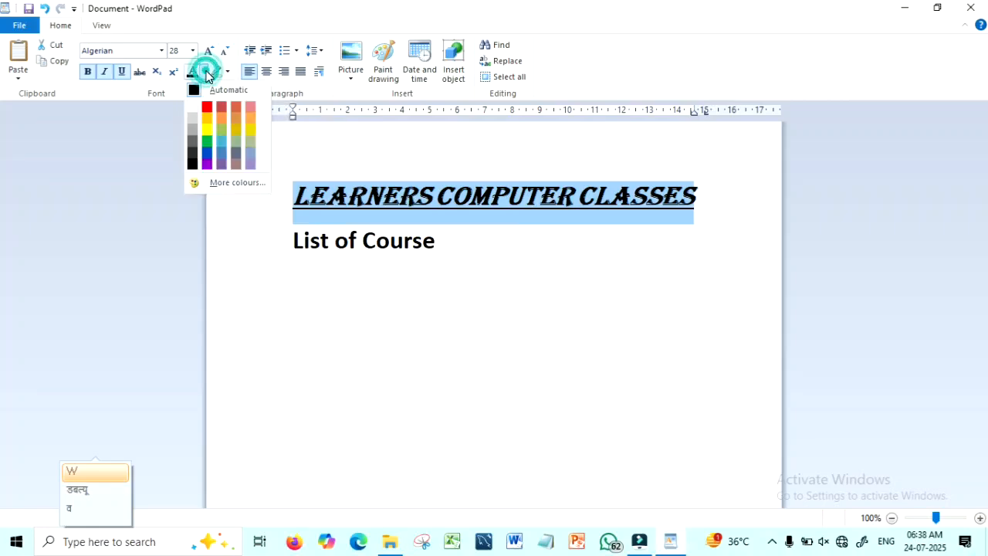
click(212, 114)
click(565, 274)
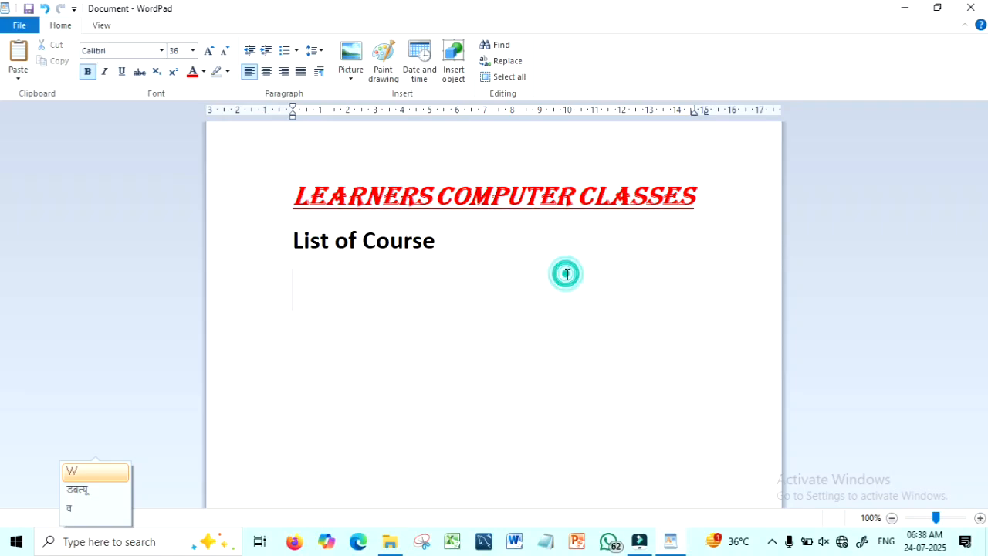
- Highlight the LEARNERS COMPUTER CLASSES heading in yellow and deselect it
click(293, 196)
drag(293, 196, 757, 188)
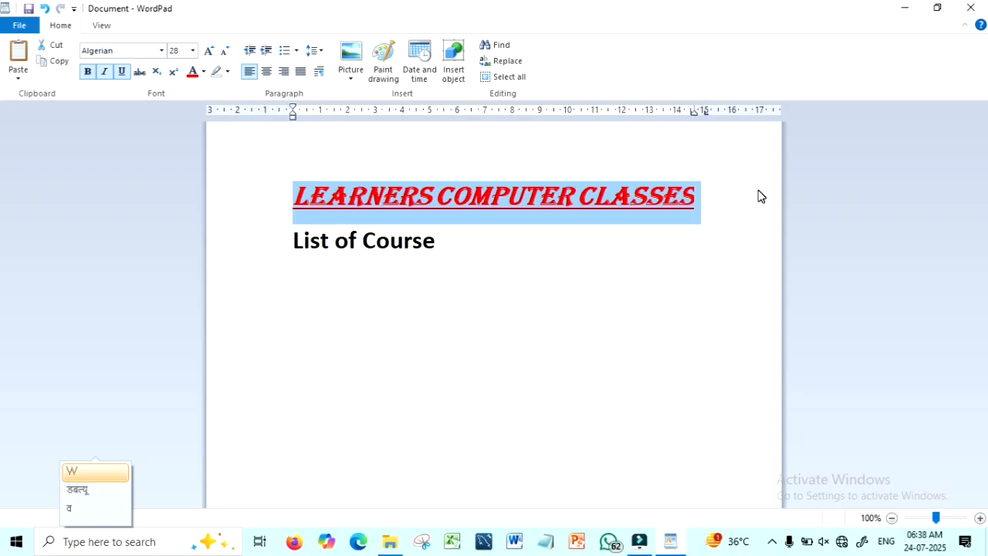
click(203, 71)
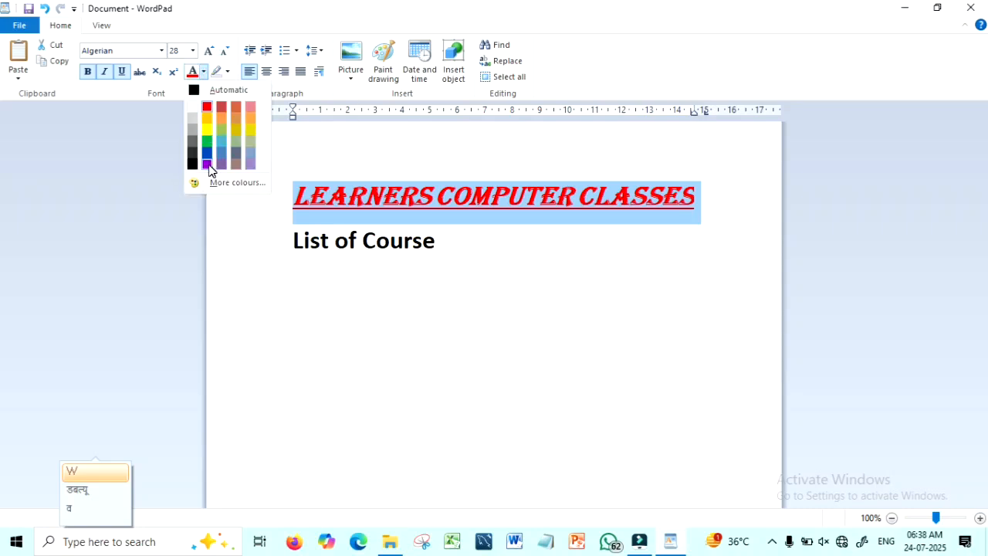
click(227, 72)
click(221, 90)
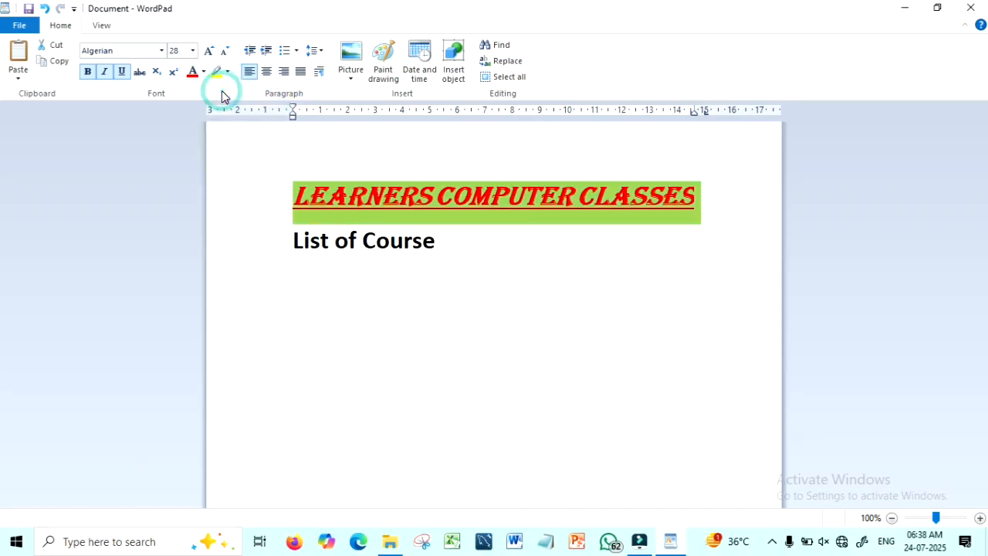
click(318, 278)
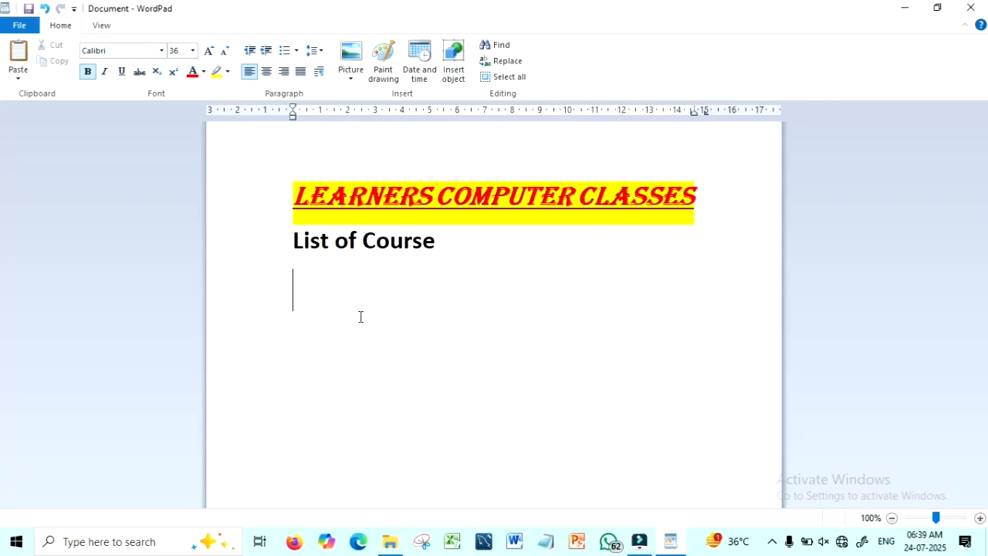
- Enter the sentence "LCC is the best coaching centre" on the line below List of Course
key(Caps_Lock)
text(LCCF)
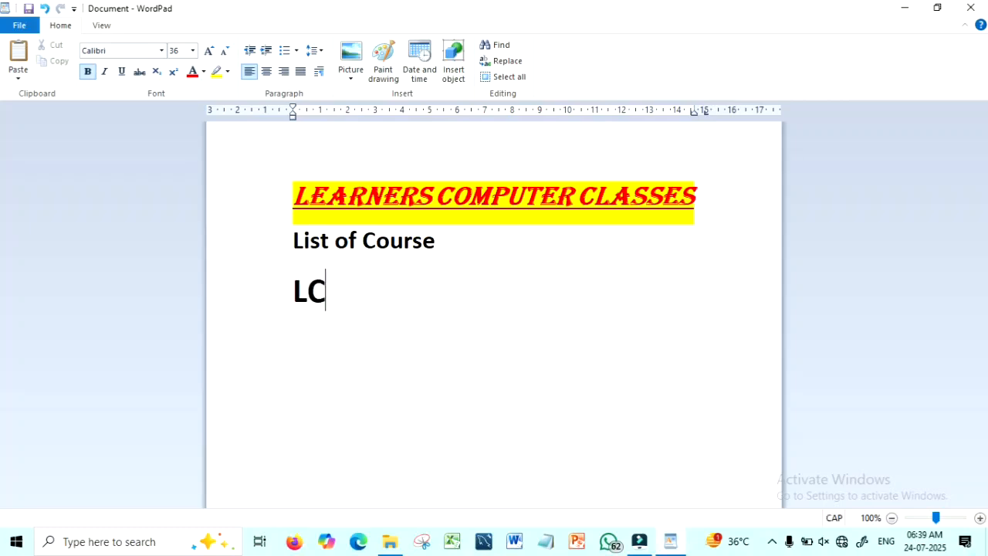
key(BackSpace)
key(BackSpace)
key(Caps_Lock)
key(Caps_Lock)
text(IS)
key(BackSpace)
key(BackSpace)
key(Caps_Lock)
text(is the best )
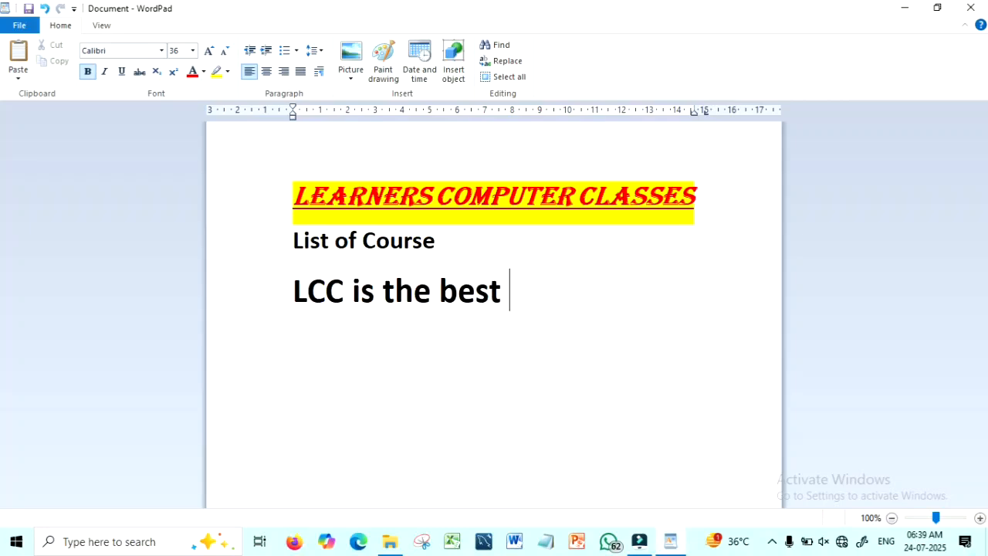
text(coaching )
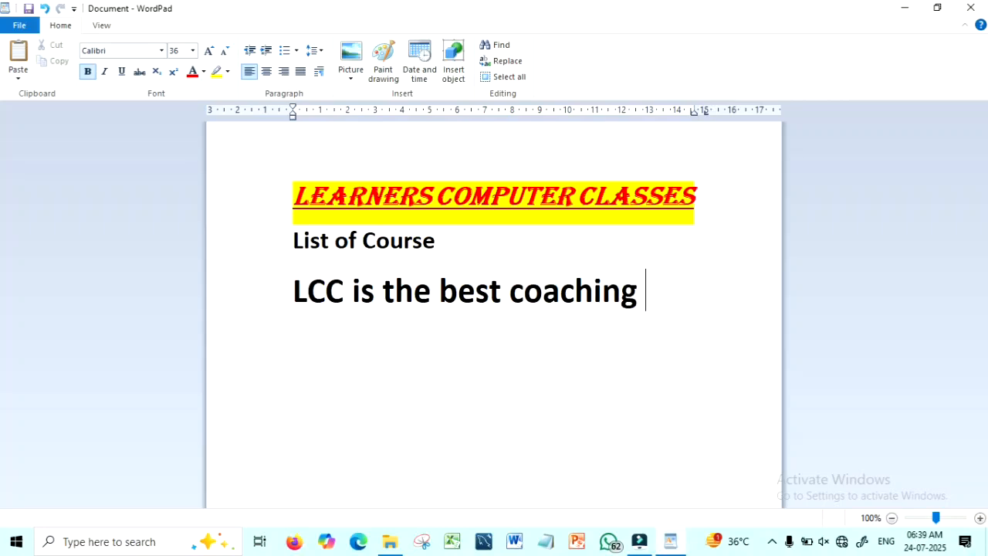
text(centre)
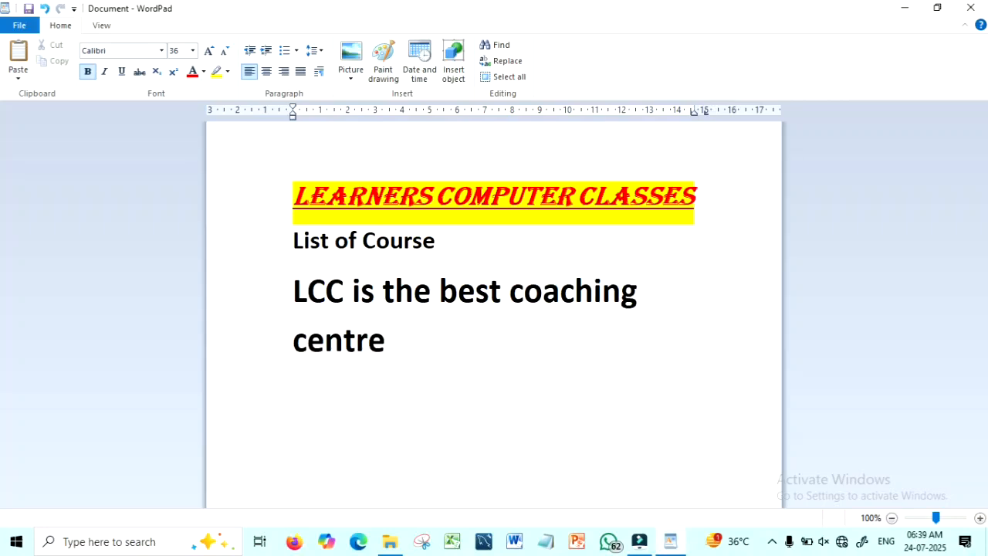
- Replace the words "coaching centre" at the end of the sentence with "computer classes"
key(BackSpace)
key(BackSpace)
key(BackSpace)
key(BackSpace)
key(BackSpace)
key(BackSpace)
key(BackSpace)
key(BackSpace)
key(BackSpace)
key(BackSpace)
key(BackSpace)
key(BackSpace)
key(BackSpace)
key(BackSpace)
text(omp)
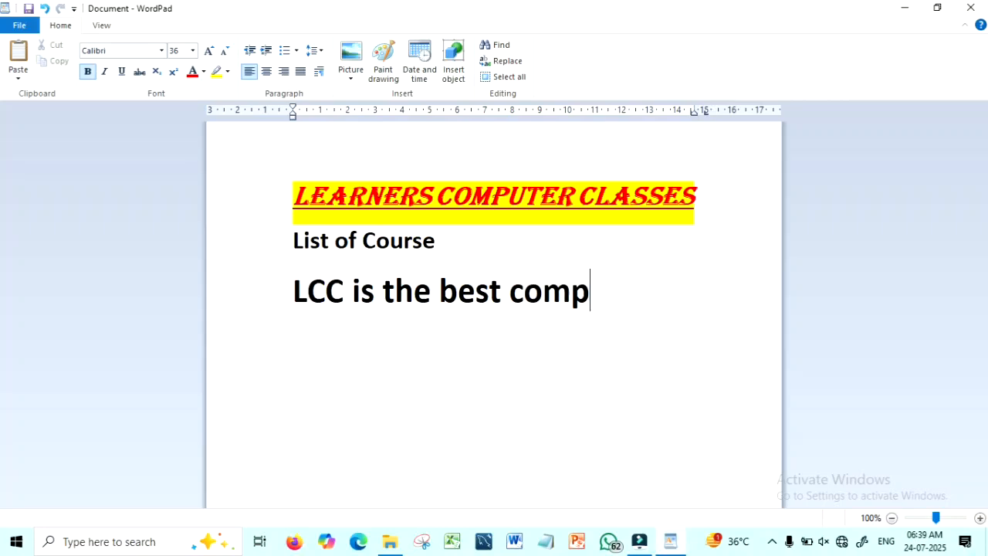
text(uter classes)
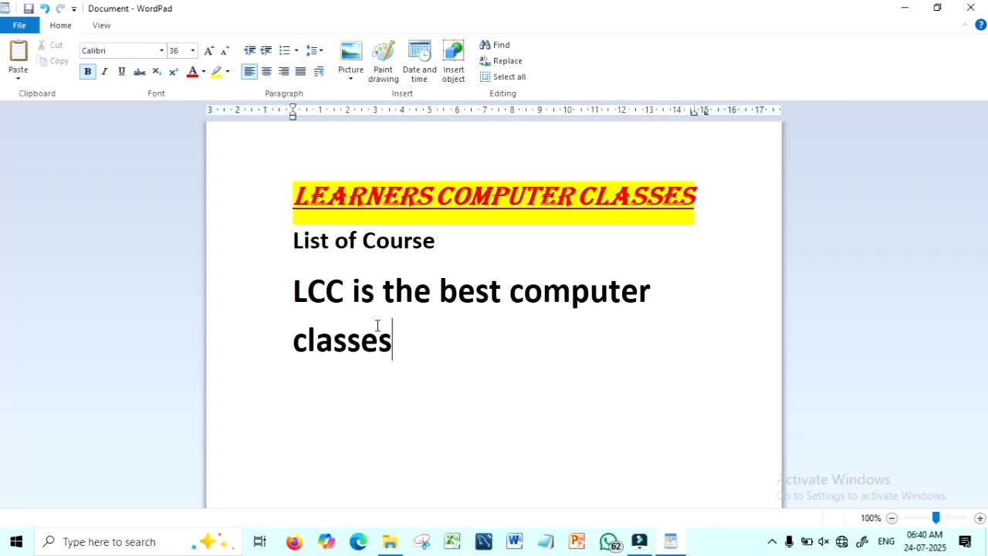
- Apply strikethrough to the word "best" in the LCC sentence and place the cursor below the text
click(438, 292)
drag(439, 292, 502, 292)
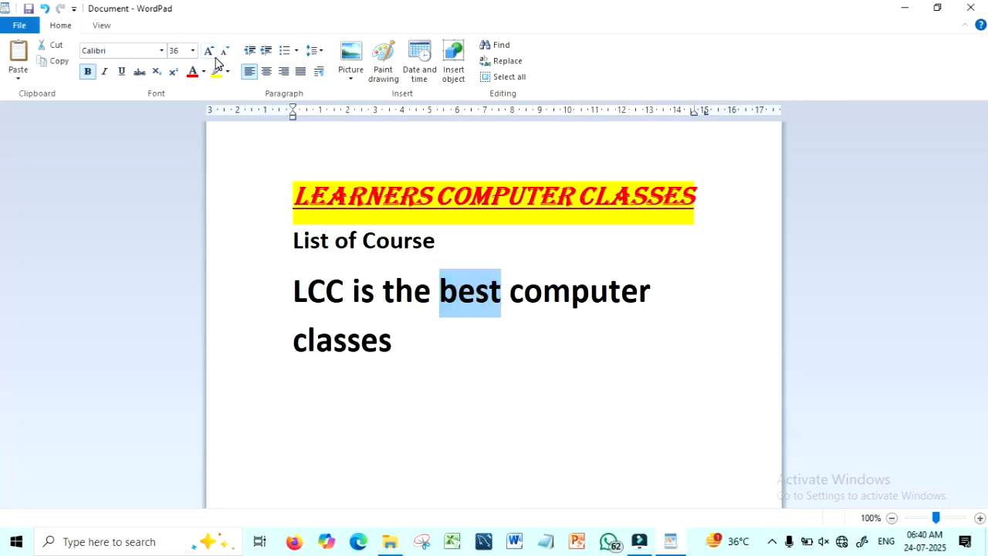
click(140, 71)
click(449, 411)
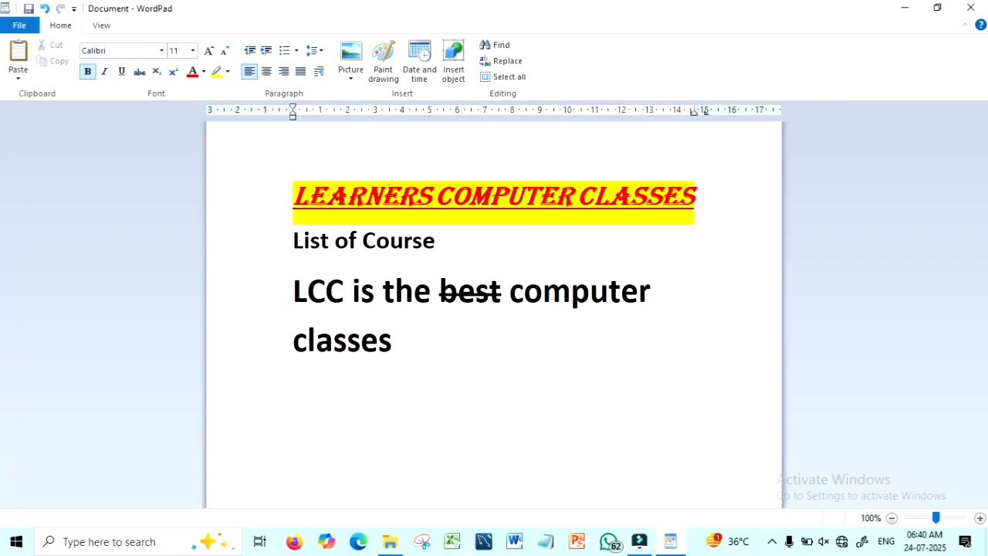
- Grow the font size step by step to 28 on the empty line below the LCC sentence
click(210, 49)
click(211, 49)
click(211, 50)
click(211, 49)
click(210, 48)
click(211, 49)
click(211, 49)
click(208, 51)
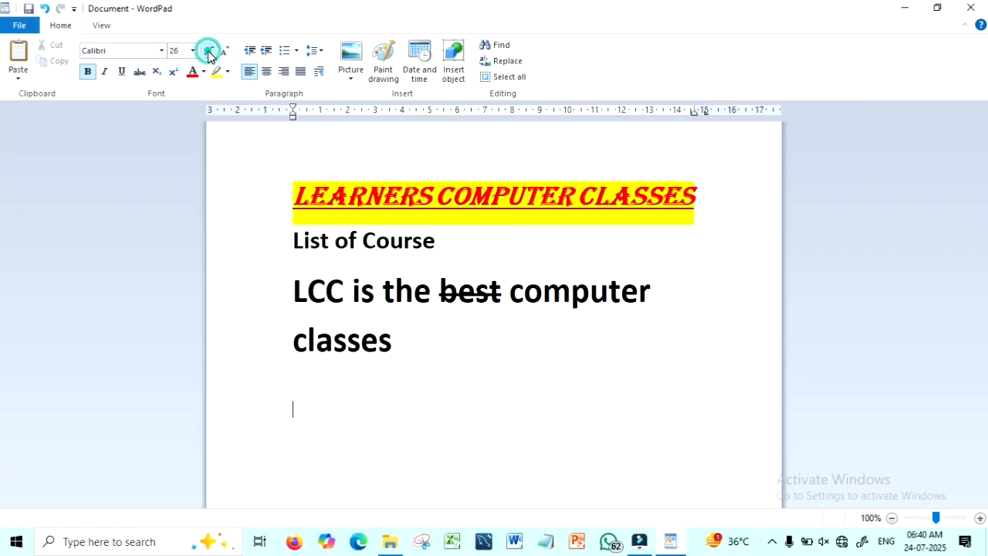
click(209, 50)
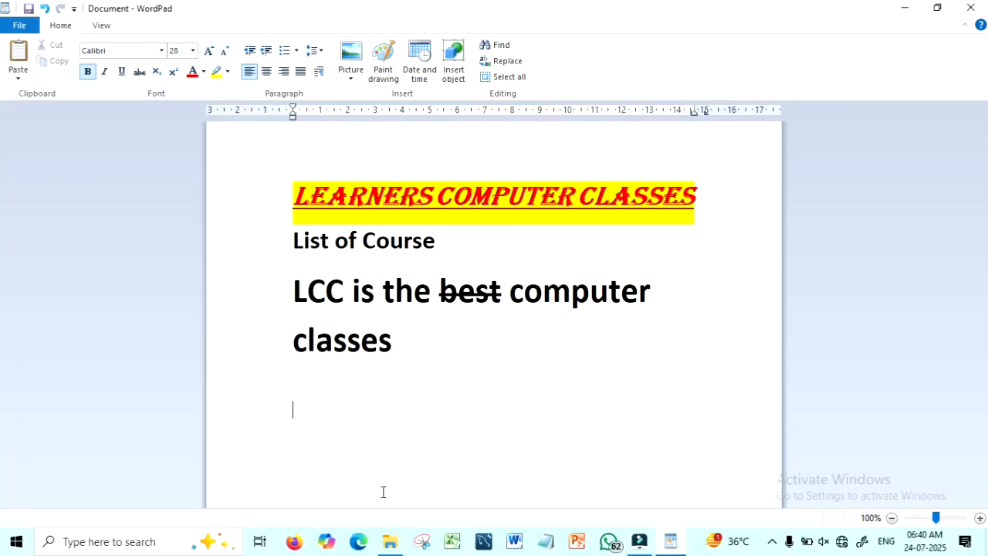
- Write C₂O on the empty line with the 2 as subscript and the O as normal text
text(c2)
key(BackSpace)
click(157, 73)
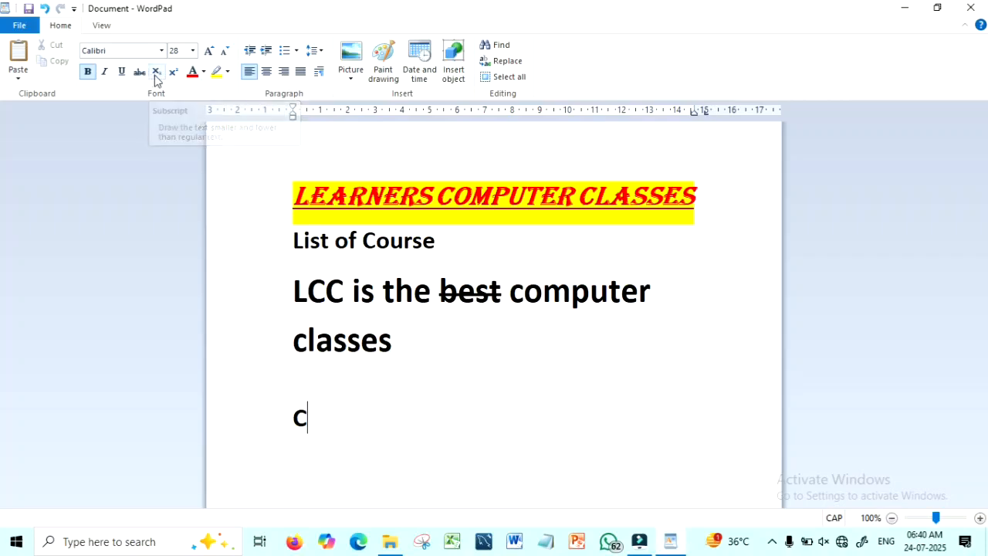
text(2OOJOHU)
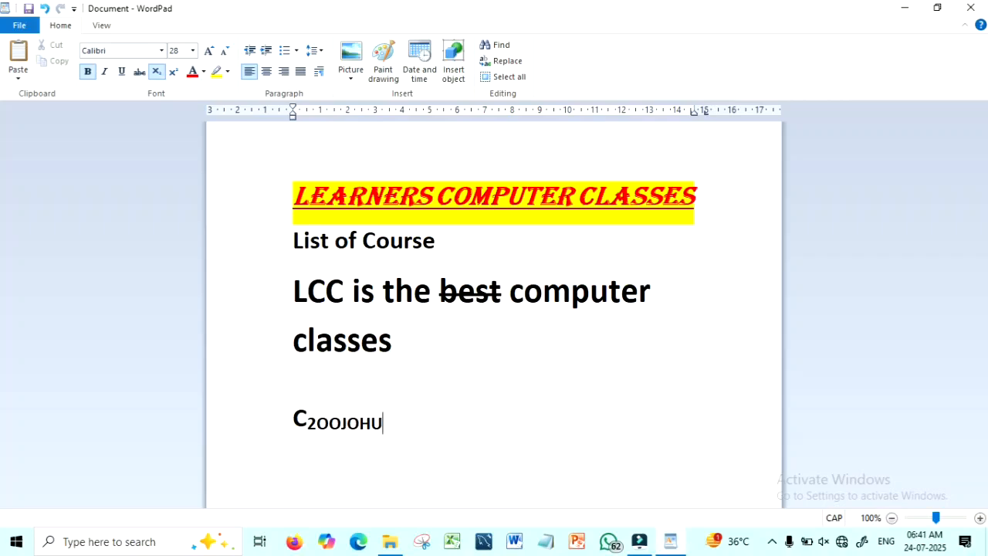
key(BackSpace)
key(BackSpace)
key(BackSpace)
key(BackSpace)
key(BackSpace)
key(BackSpace)
click(157, 71)
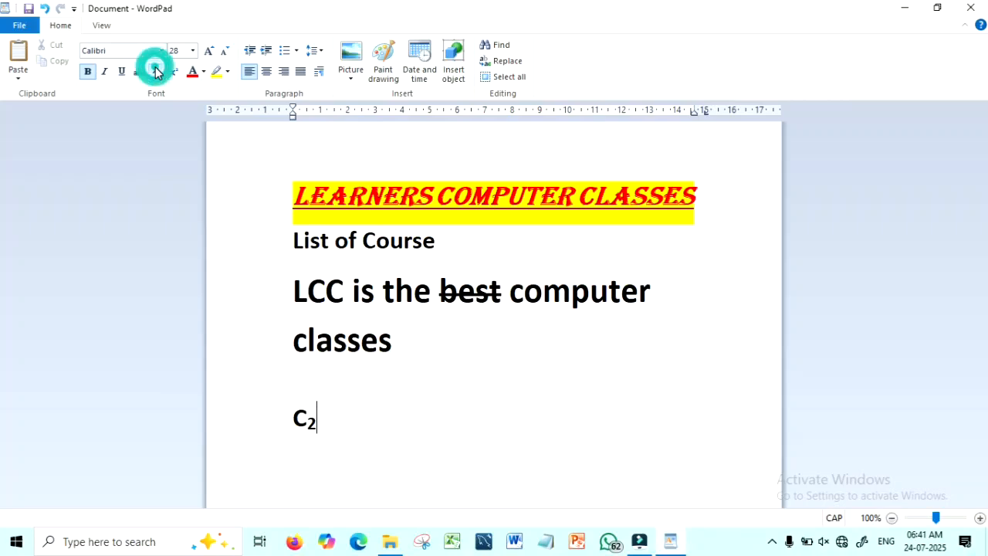
text(O)
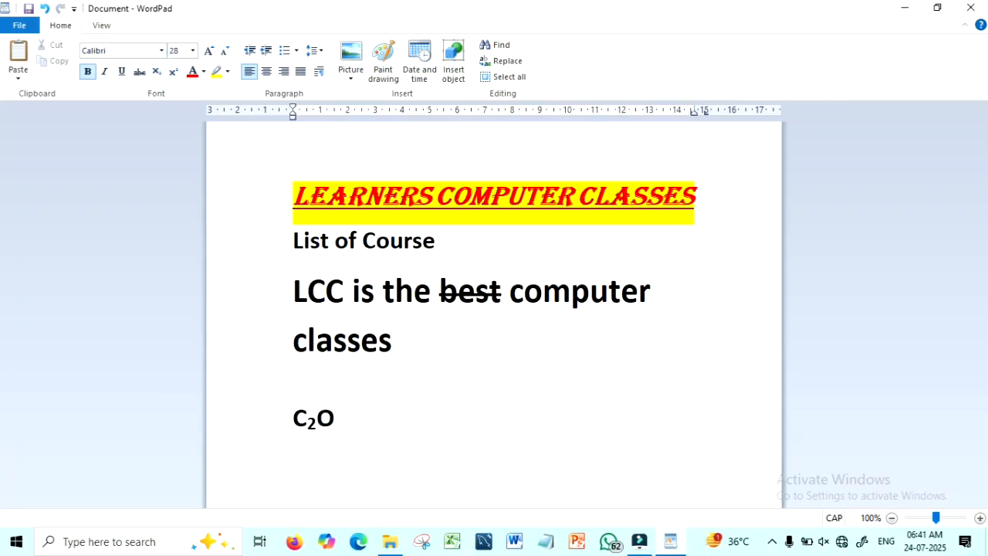
- Add a comma and H₂O after C₂O, with the 2 as subscript and the O as normal text
text(,  H)
click(157, 72)
click(158, 74)
text(2)
key(BackSpace)
click(160, 71)
text(2OJKJFKJDKF)
key(BackSpace)
key(BackSpace)
key(BackSpace)
key(BackSpace)
key(BackSpace)
key(BackSpace)
key(BackSpace)
key(BackSpace)
key(BackSpace)
key(BackSpace)
click(156, 71)
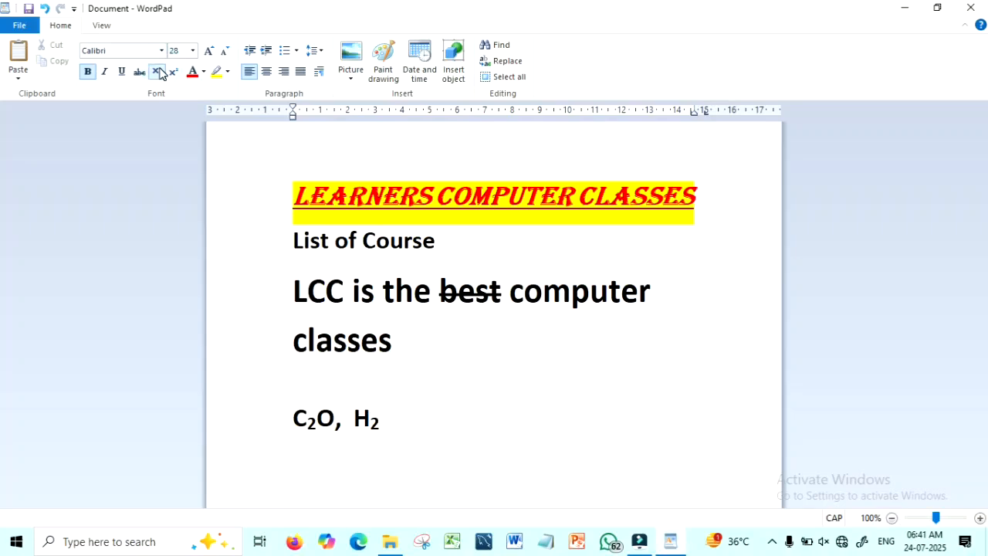
text(O)
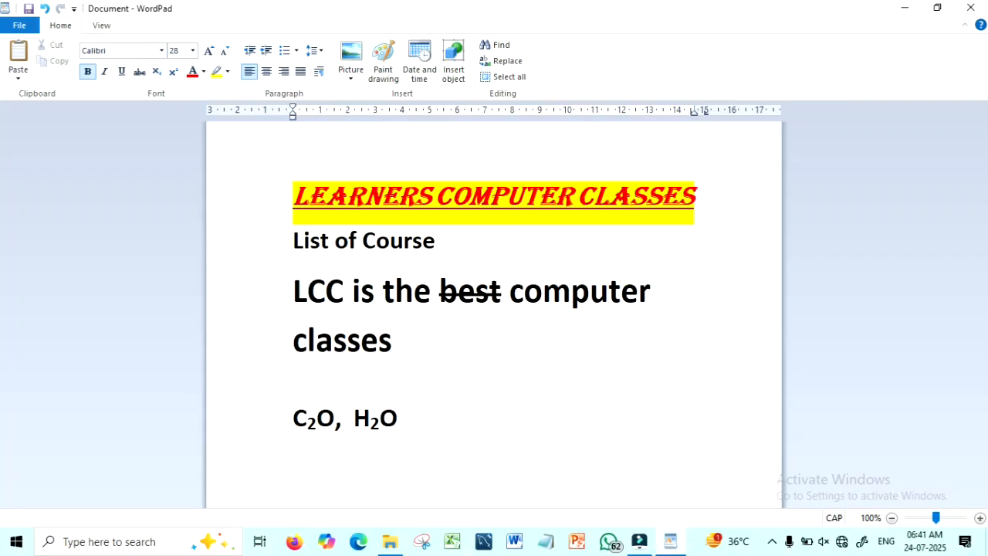
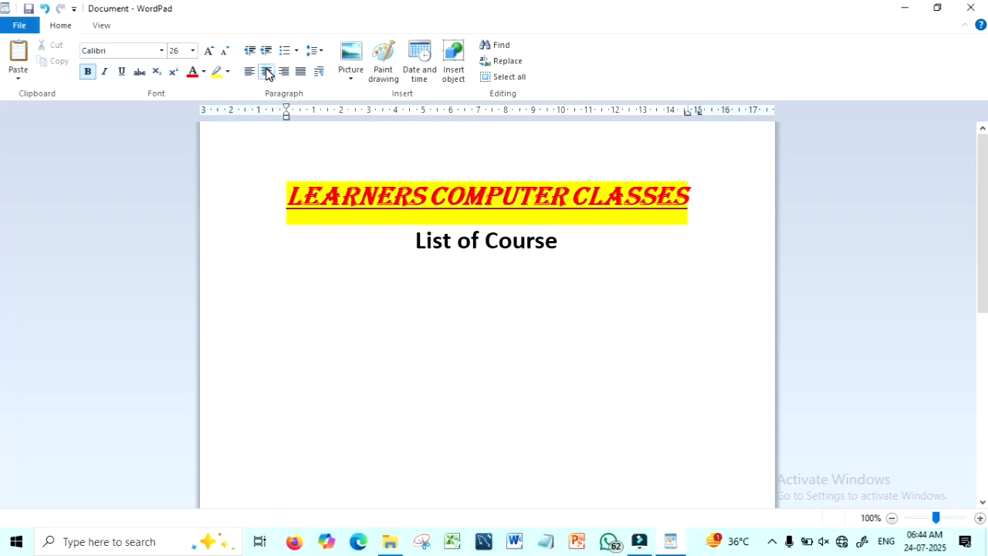
- Try right alignment on the List of Course line and set it to justified
click(284, 71)
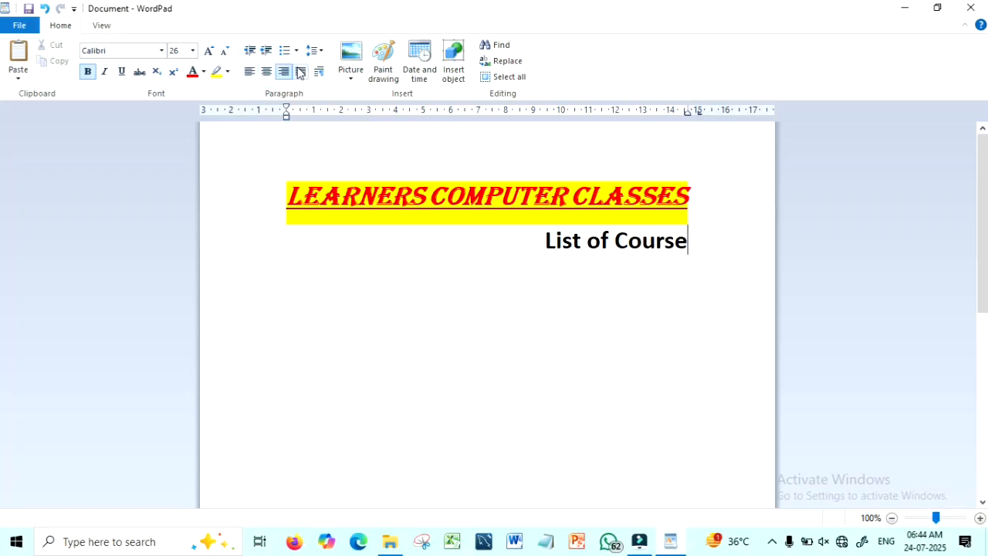
click(301, 71)
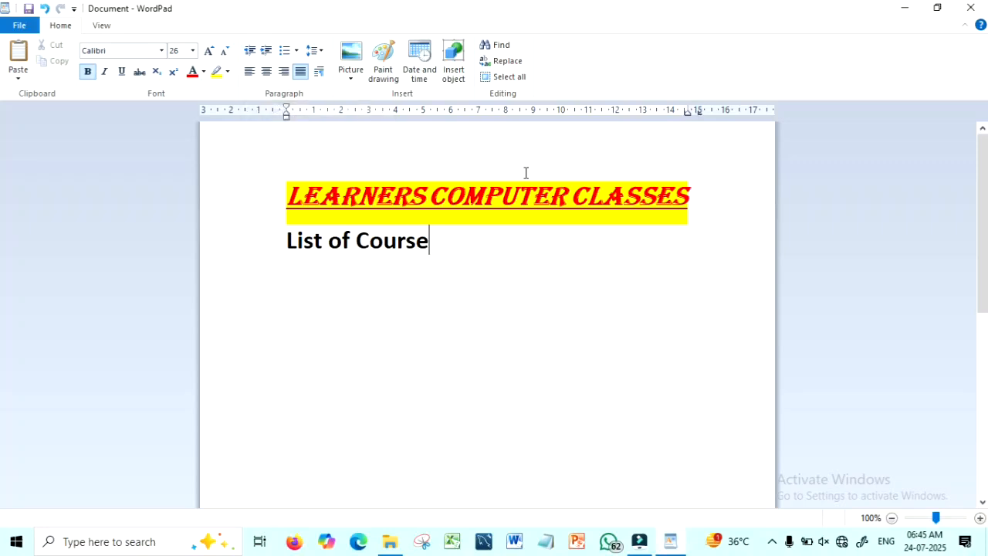
- Increase the indent of the List of Course line by two levels and decrease it by two levels
click(266, 51)
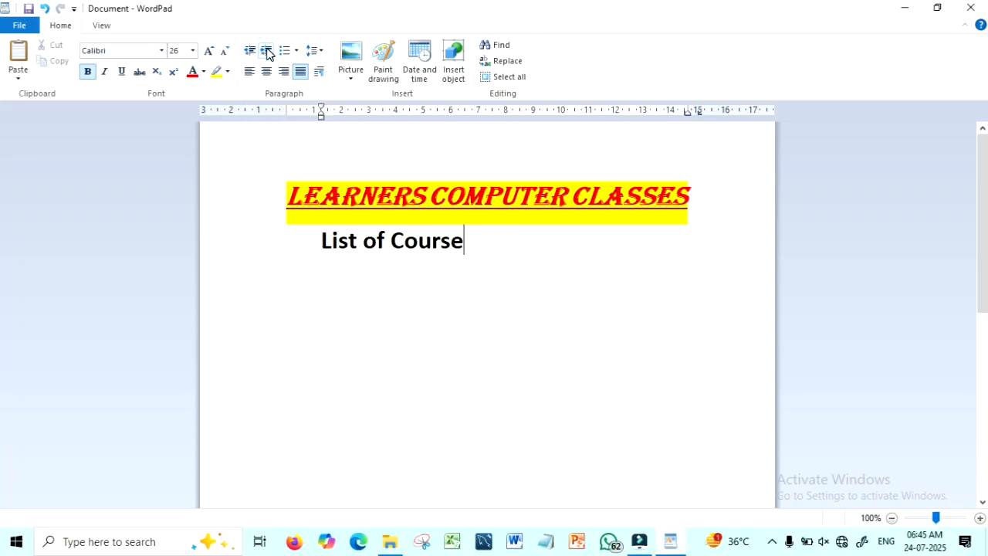
click(266, 51)
click(249, 52)
click(249, 51)
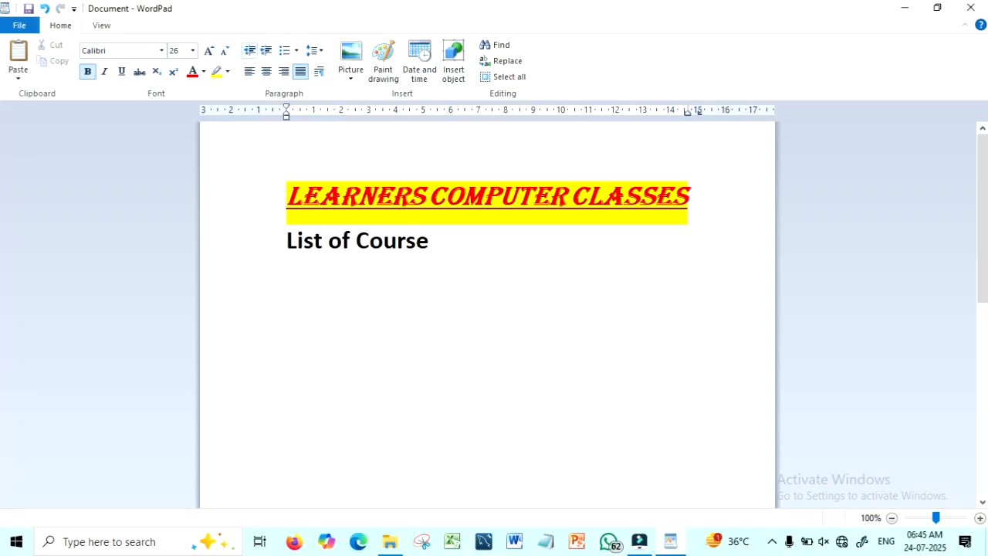
- Start a 1, 2, 3 numbered list below List of Course with the items ADCA and DCA
key(Return)
click(297, 52)
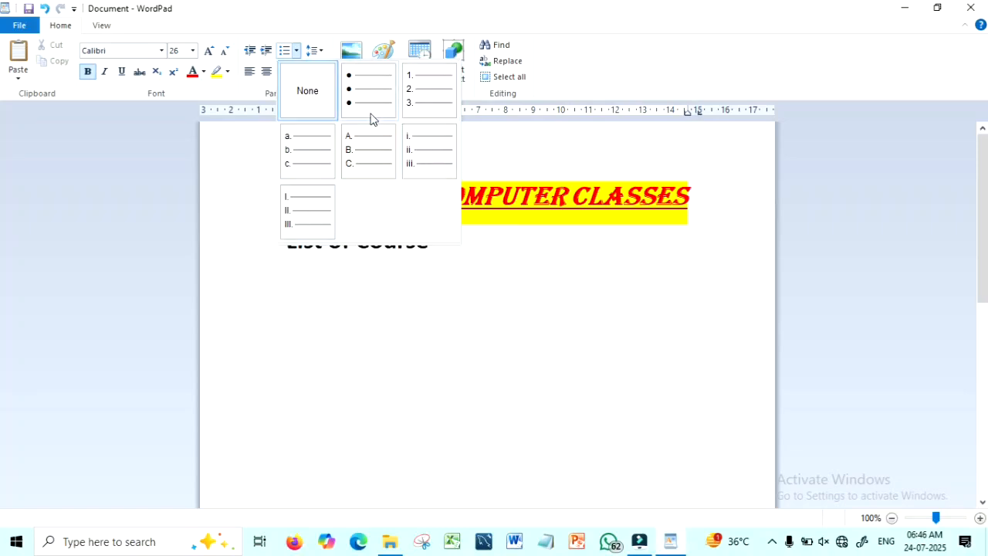
click(419, 94)
key(Caps_Lock)
text(ADCA)
key(Return)
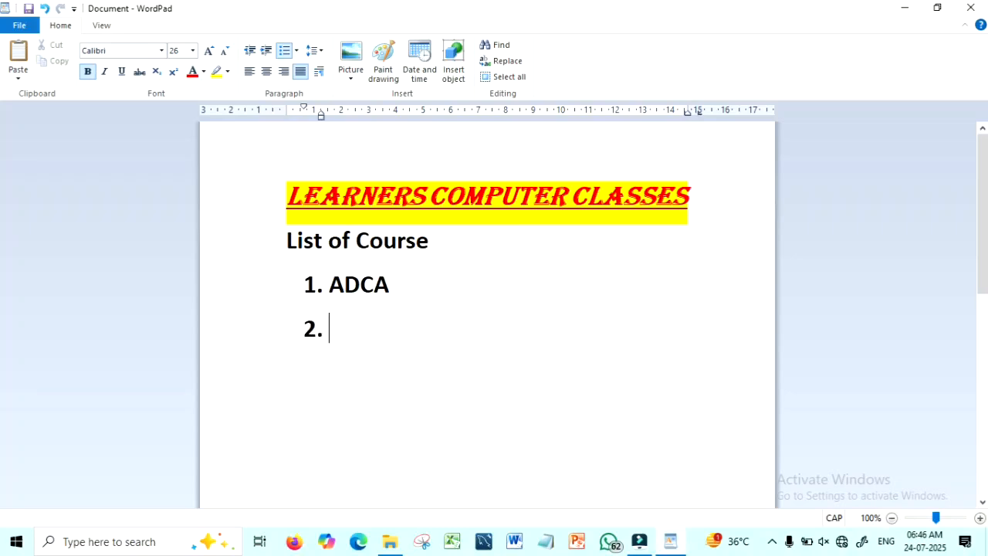
text(DCA)
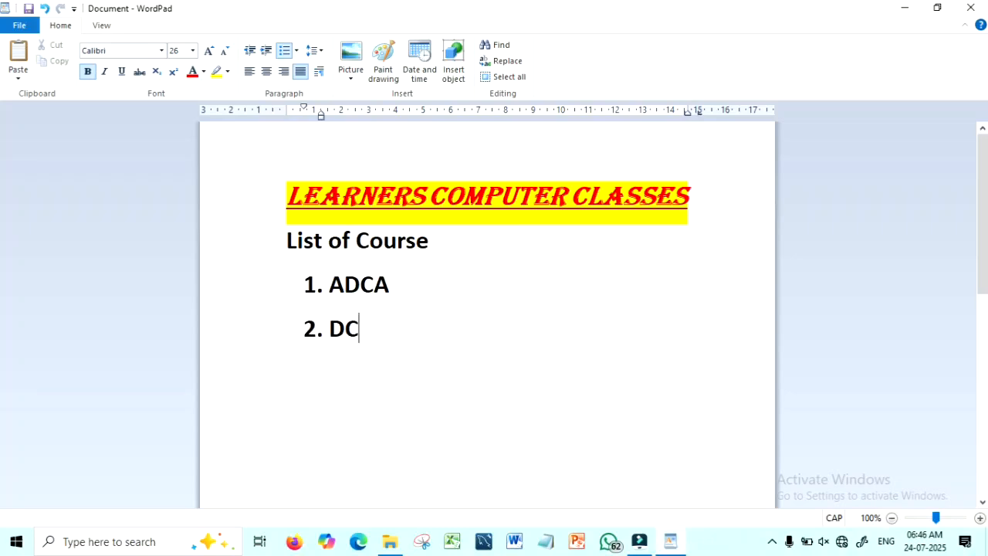
- Add DTP and TALLY as the third and fourth items of the numbered list
key(Return)
text(DTP)
key(Return)
text(TALLT=)
key(BackSpace)
key(BackSpace)
text(Y)
key(Return)
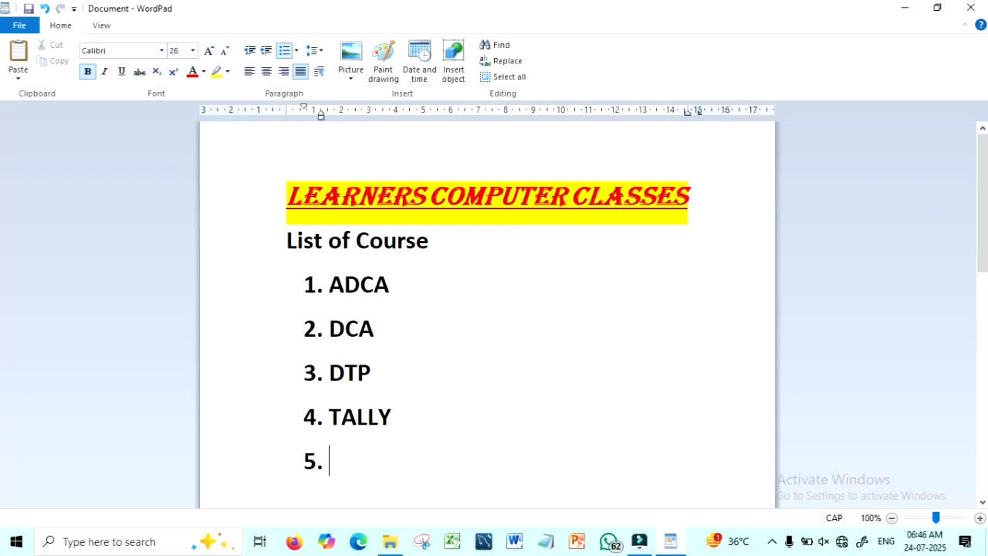
- End the numbered list after TALLY, enter the unnumbered sample text JDKFJSDKJSKDJ below it, and delete that line
key(Return)
click(412, 417)
key(Return)
key(Return)
text(JDKFJSDKJSKDJ)
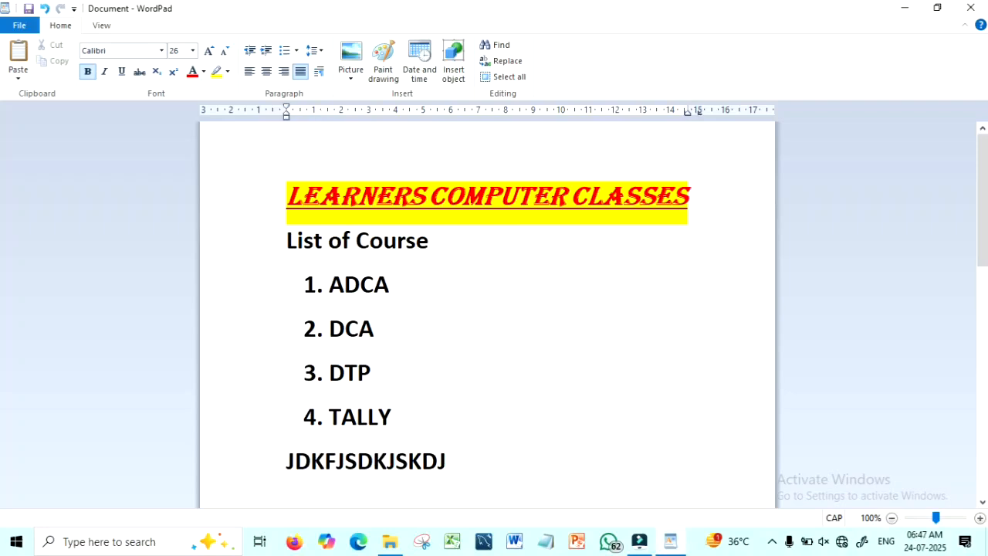
key(BackSpace)
key(BackSpace)
key(BackSpace)
key(BackSpace)
key(BackSpace)
key(BackSpace)
key(BackSpace)
key(BackSpace)
key(BackSpace)
key(BackSpace)
key(BackSpace)
key(BackSpace)
key(BackSpace)
key(BackSpace)
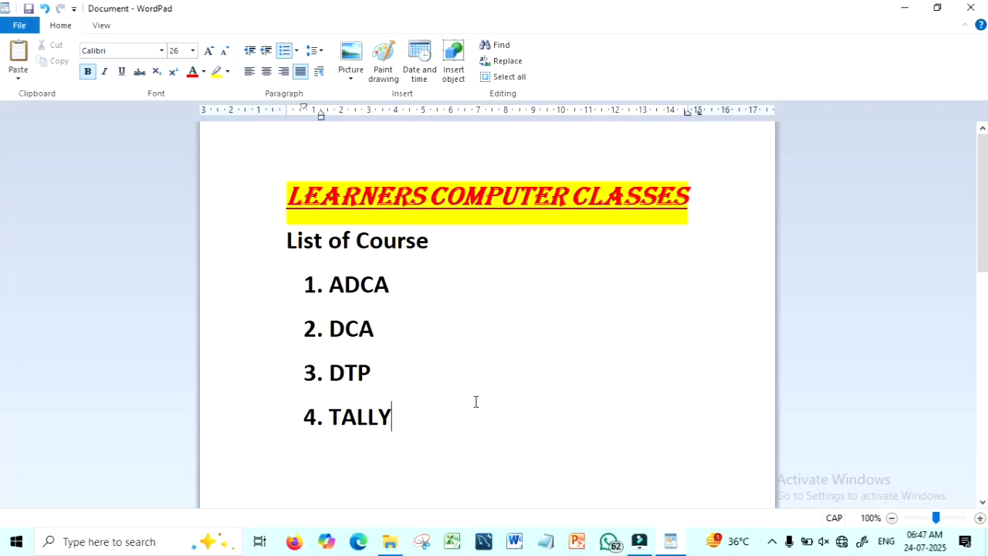
- Select the four course items from ADCA to TALLY and change their list style to round bullets
drag(330, 284, 412, 426)
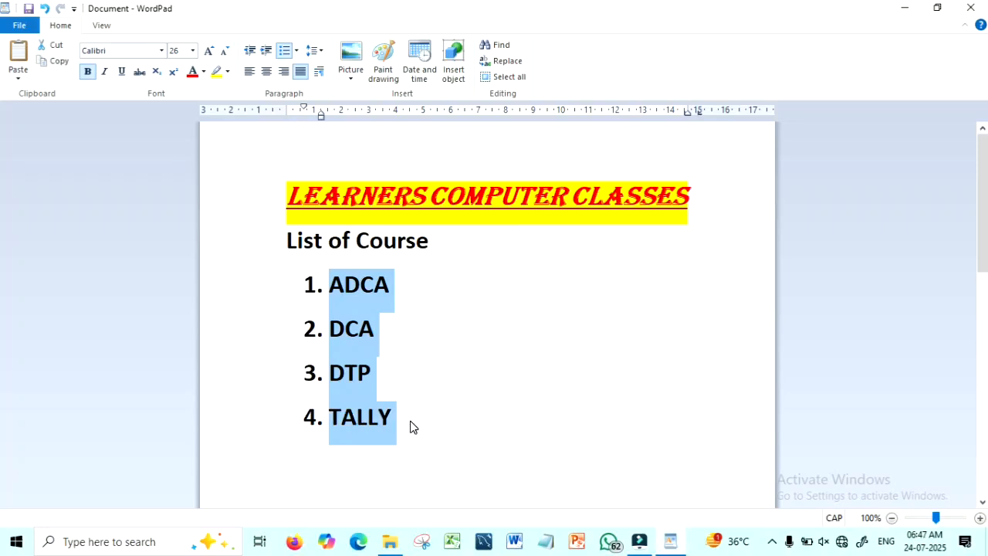
click(297, 51)
click(428, 338)
drag(332, 284, 419, 419)
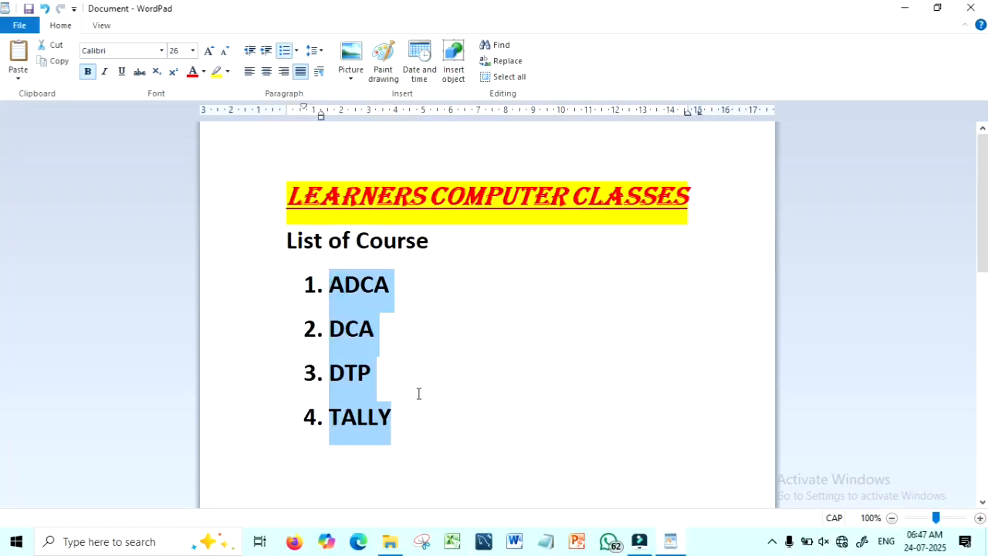
click(298, 51)
click(370, 97)
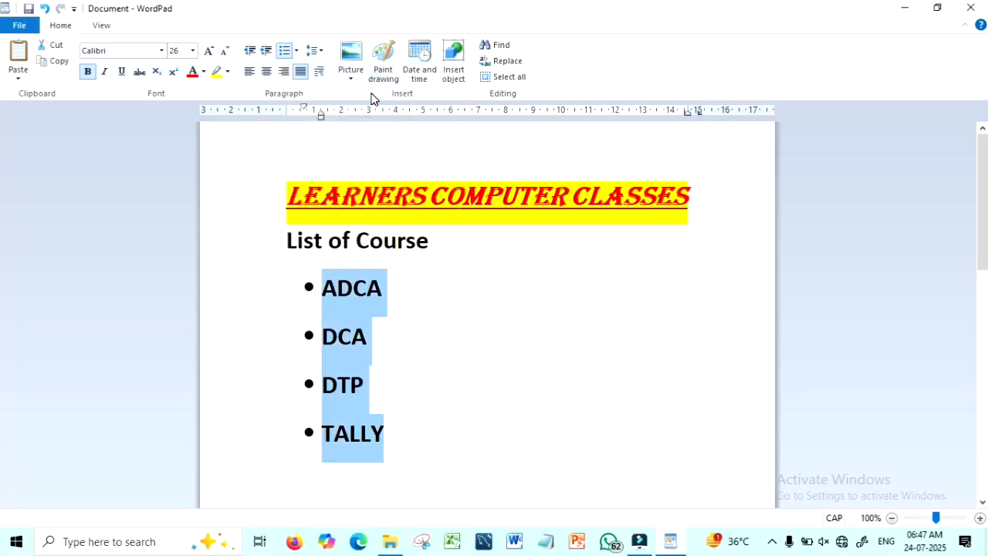
- Change the four course items from ADCA to TALLY to a 1, 2, 3 numbered list, and set their list style to None
click(298, 52)
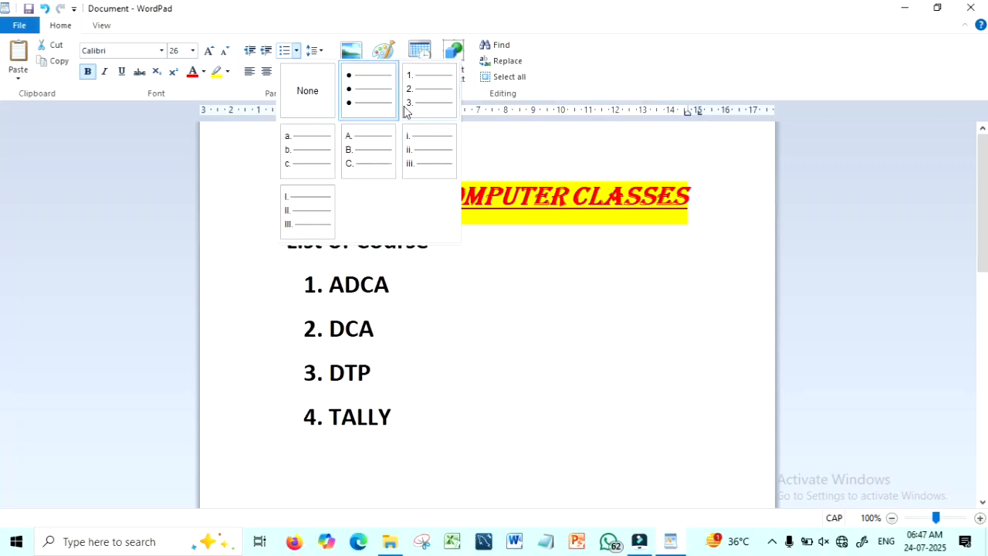
click(421, 91)
click(394, 362)
drag(326, 290, 412, 424)
click(297, 50)
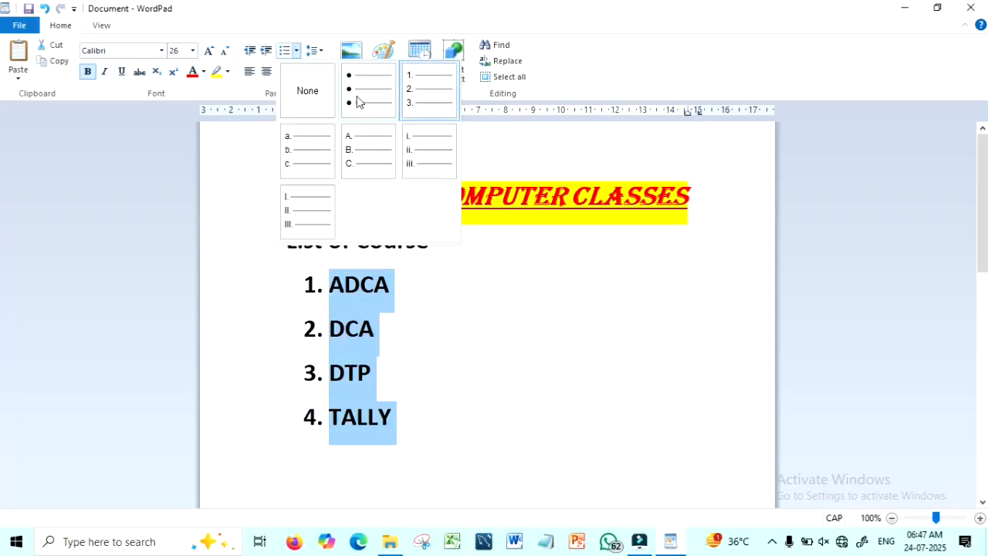
click(318, 97)
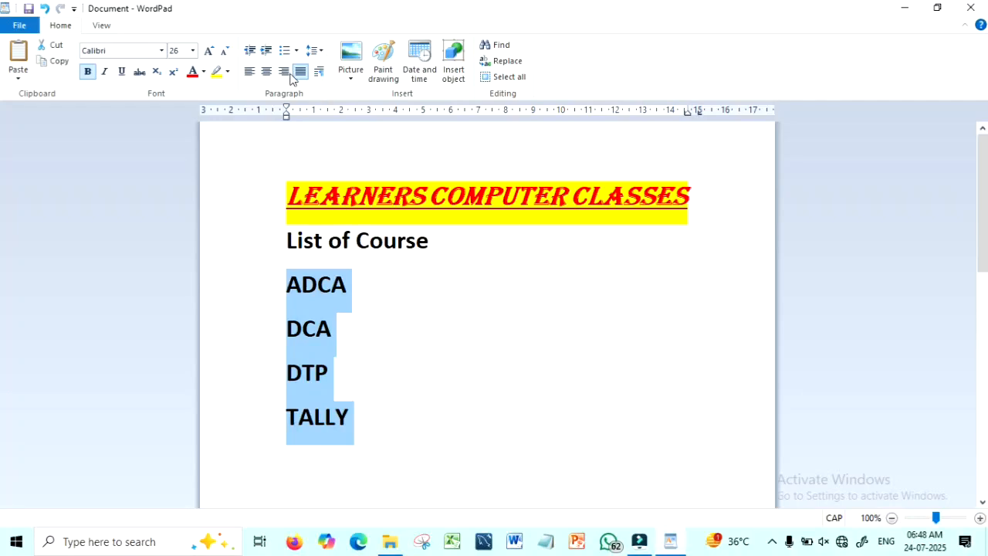
- Apply round bullets to the four course items again and deselect them
click(297, 50)
click(385, 99)
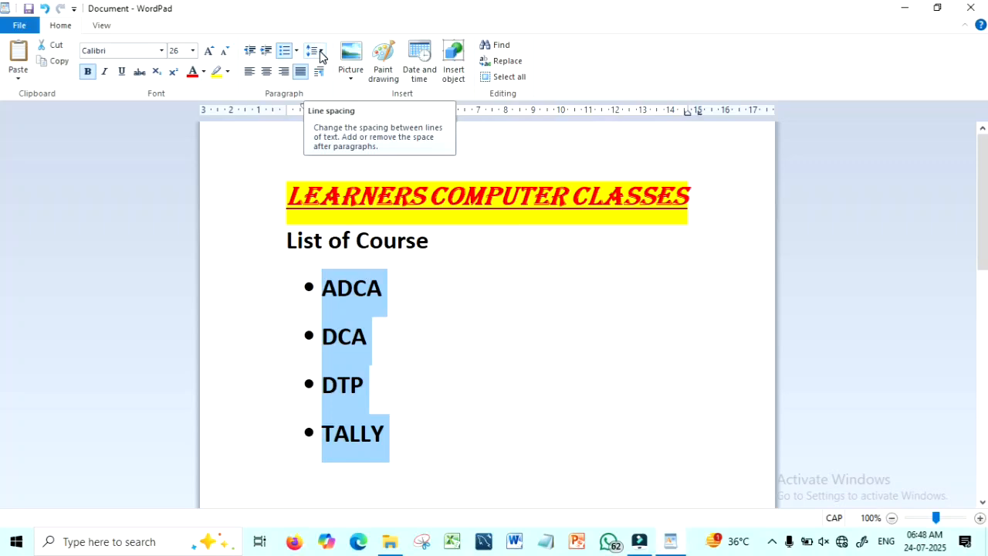
click(355, 298)
click(386, 288)
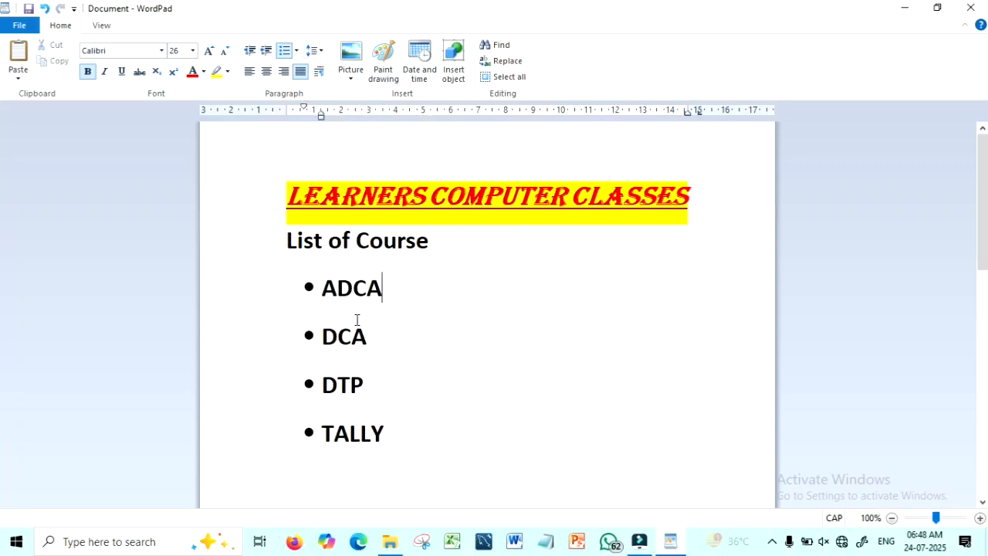
- Select the four bulleted items from ADCA to TALLY and set their line spacing to 1.0
drag(322, 287, 414, 437)
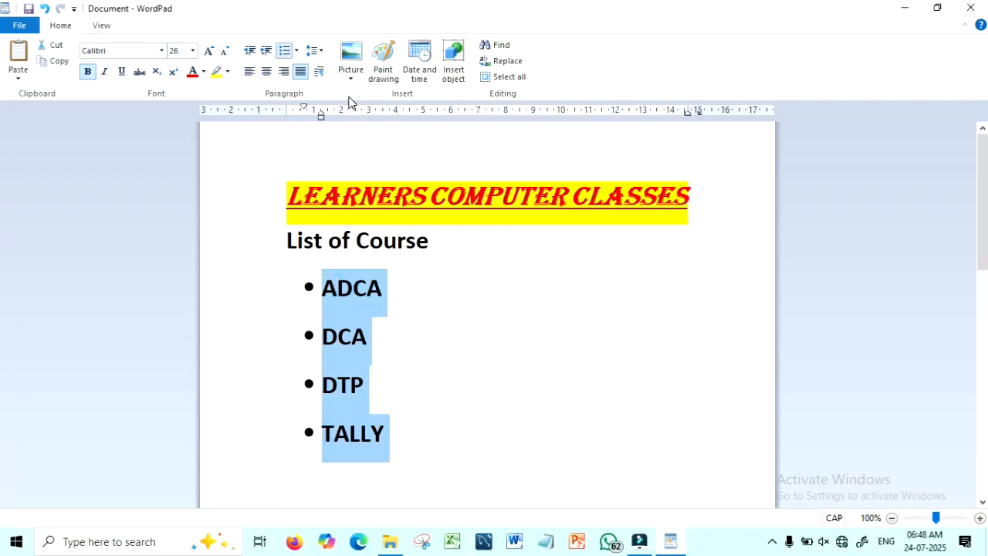
click(317, 51)
click(340, 79)
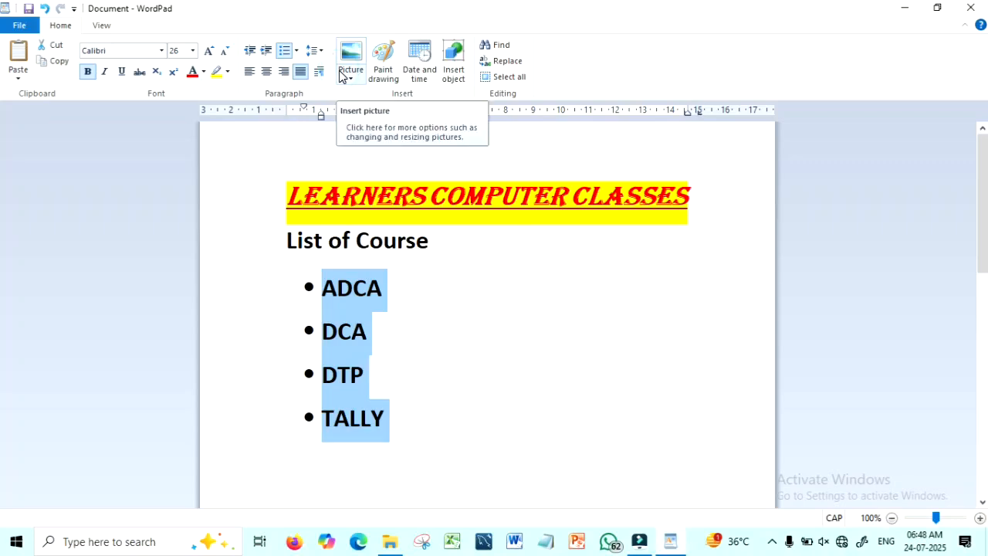
- Try line spacings of 1.15, 1.5 and 2 on the four selected course items
click(315, 51)
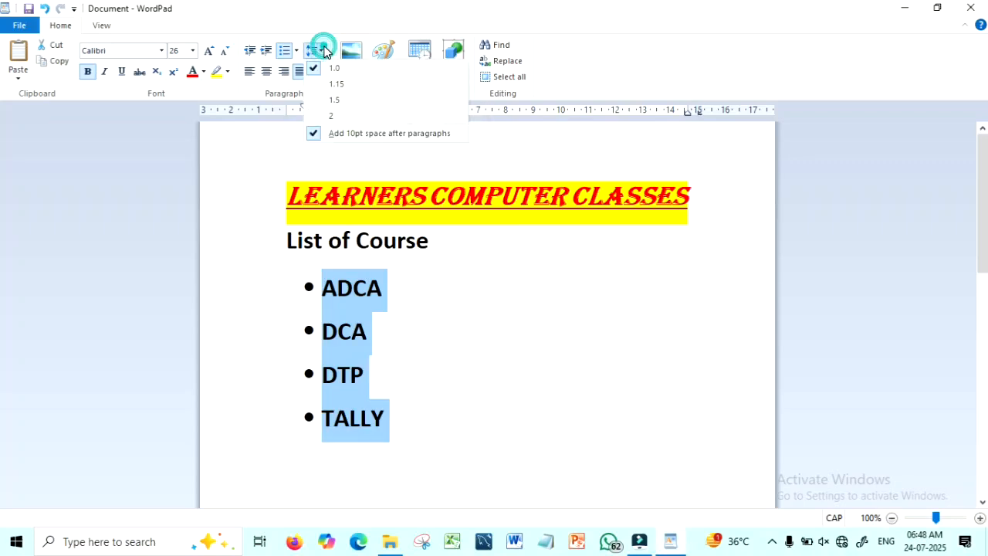
click(345, 84)
click(315, 51)
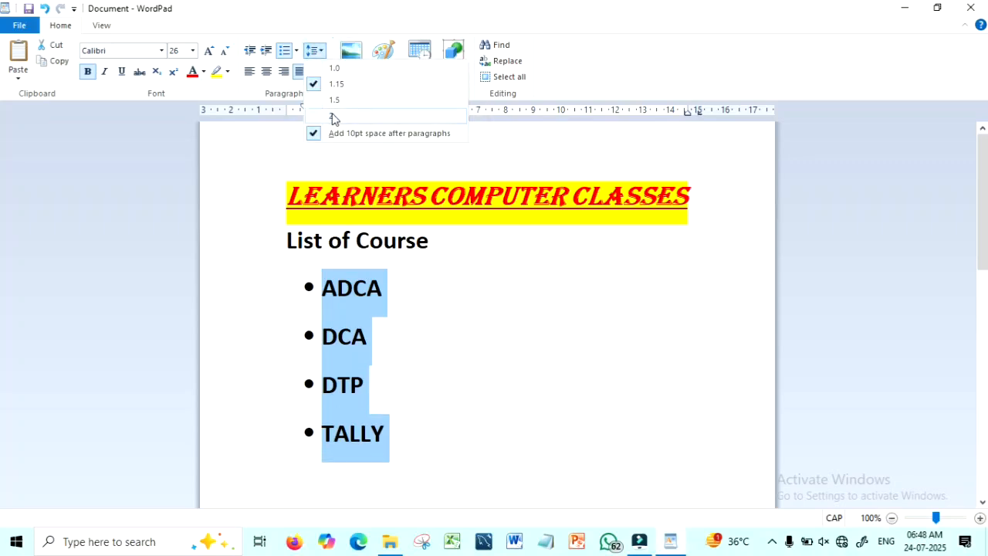
click(340, 100)
click(315, 51)
click(340, 111)
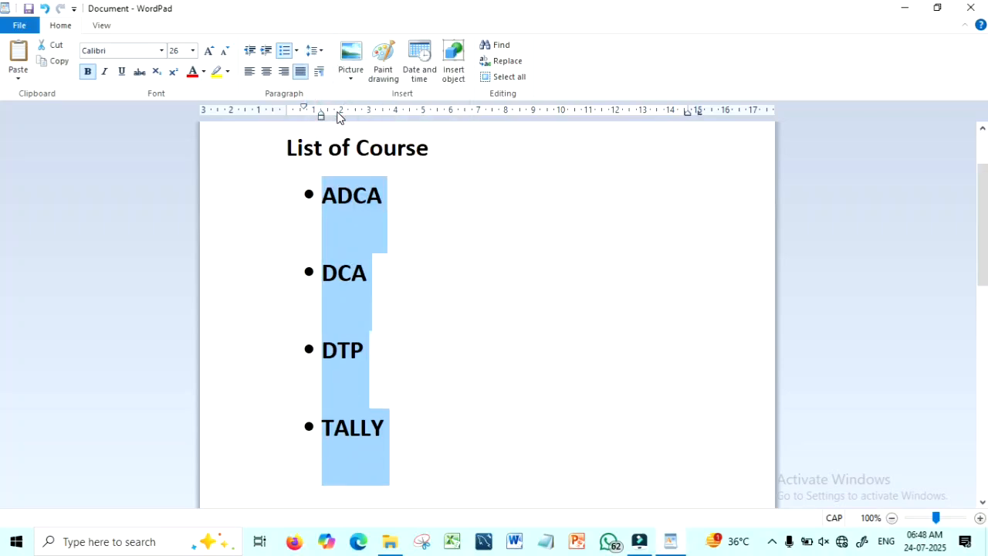
- Return the line spacing of the four bulleted course items to 1.0
click(317, 49)
click(338, 71)
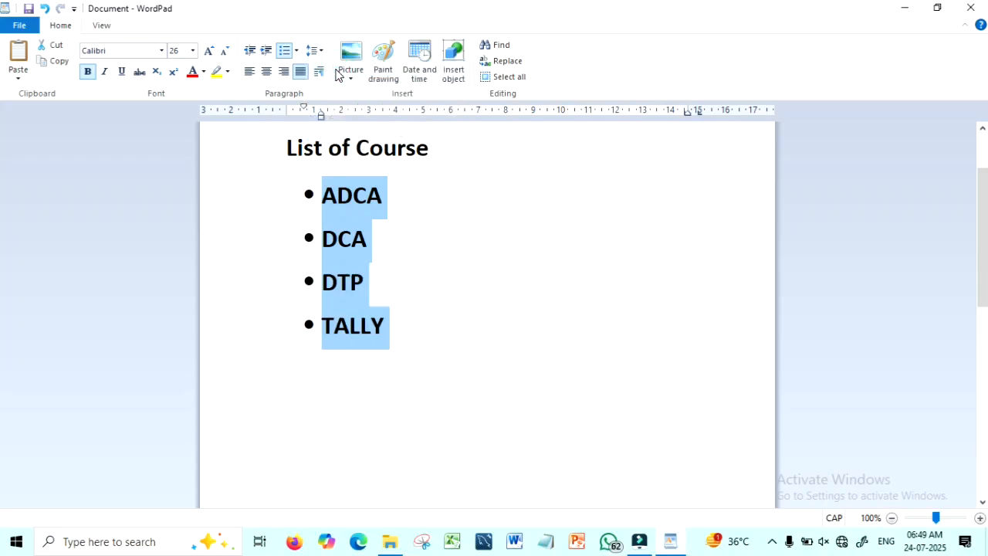
scroll(4, 183, up, 2)
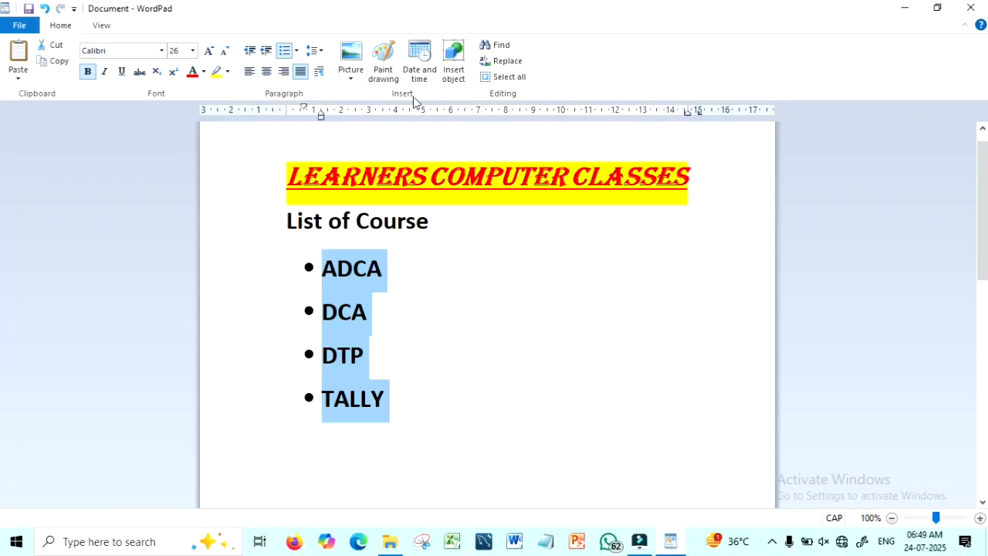
- Examine the indentation, spacing and alignment settings of the bulleted items in the Paragraph dialog, and close it without applying changes
click(317, 76)
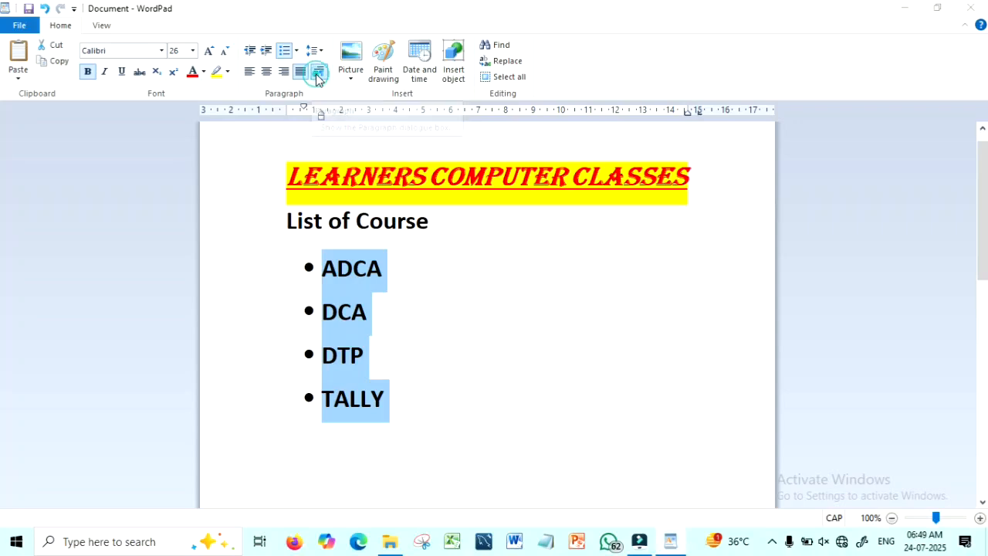
drag(499, 139, 524, 72)
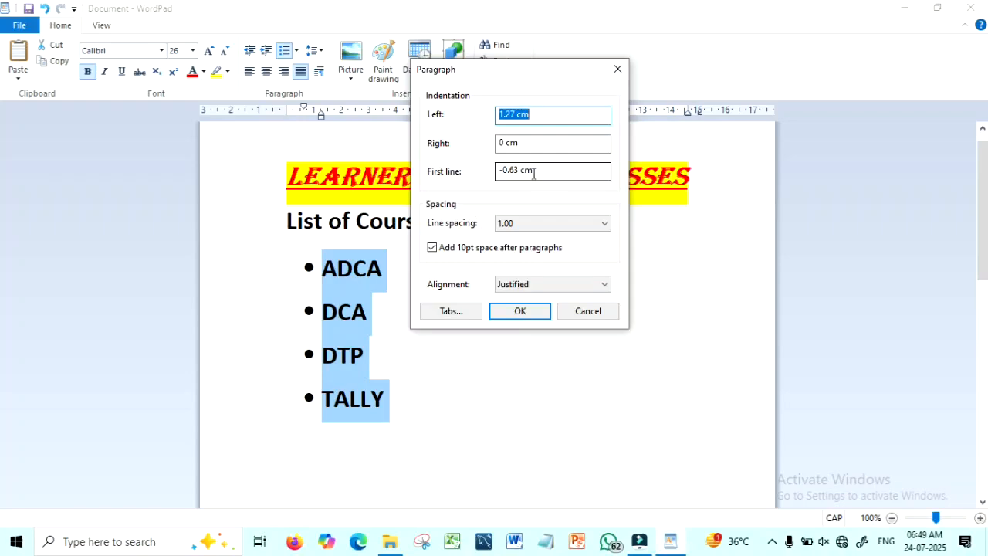
click(274, 168)
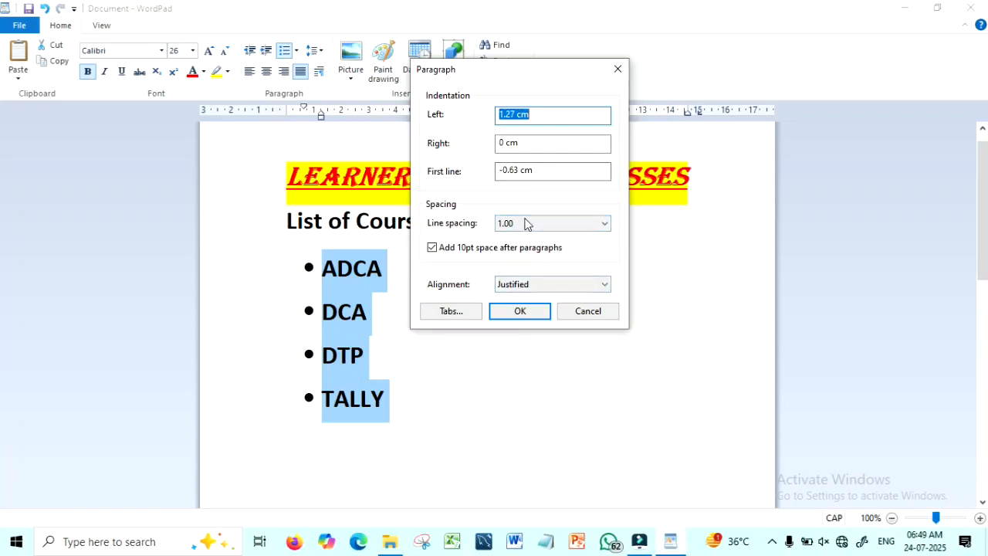
click(556, 284)
click(533, 295)
click(616, 72)
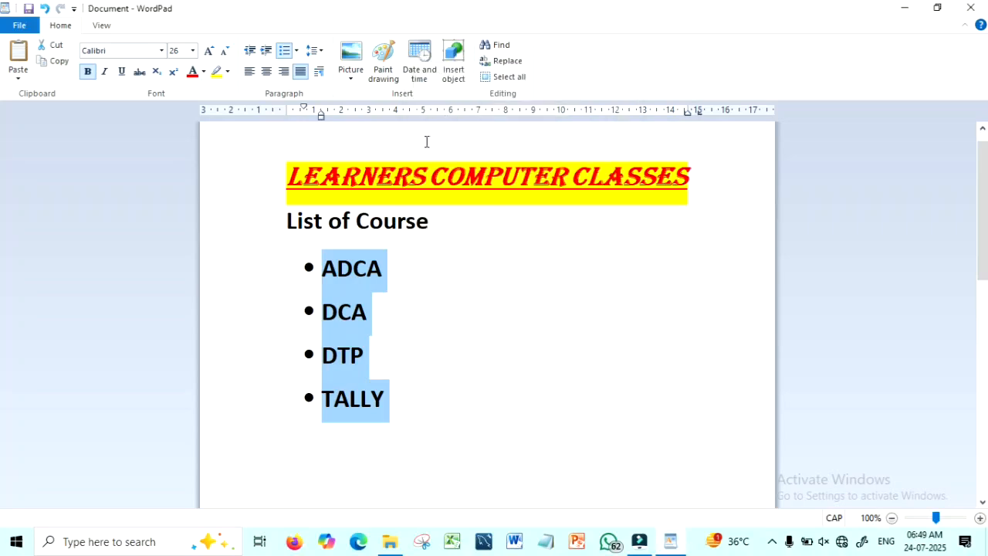
- Set the line spacing of the List of Course heading to 1.50 through its paragraph settings
click(321, 219)
click(291, 218)
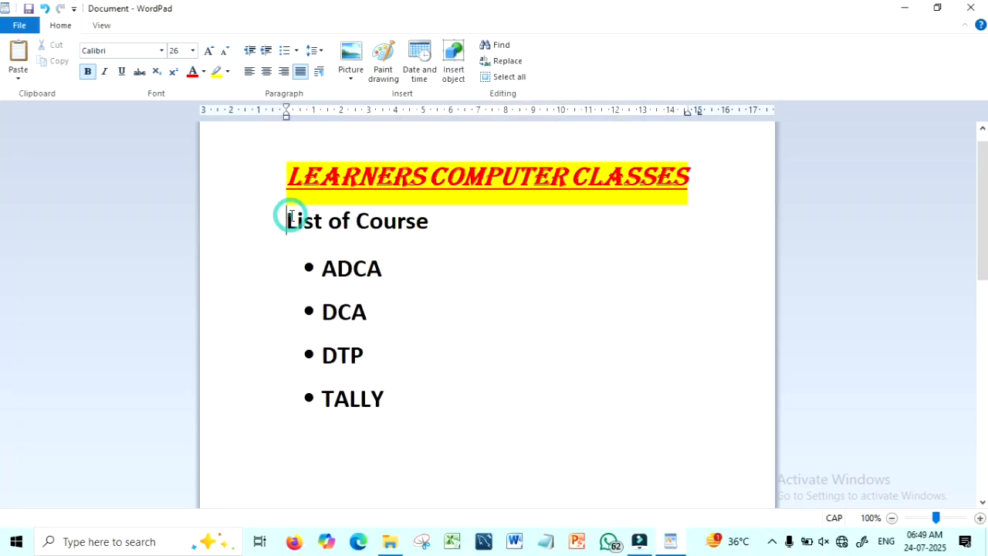
click(319, 71)
drag(498, 136, 709, 43)
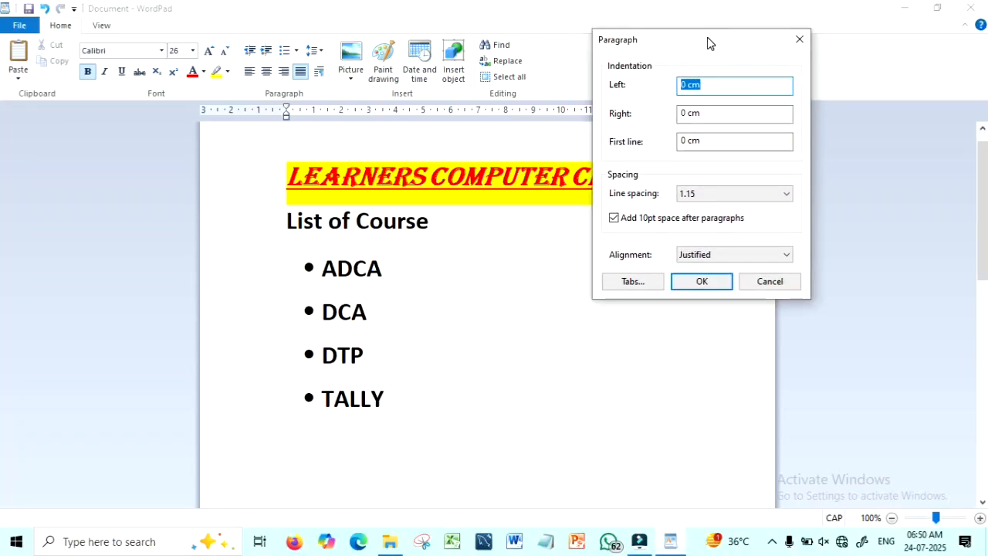
click(704, 194)
click(706, 234)
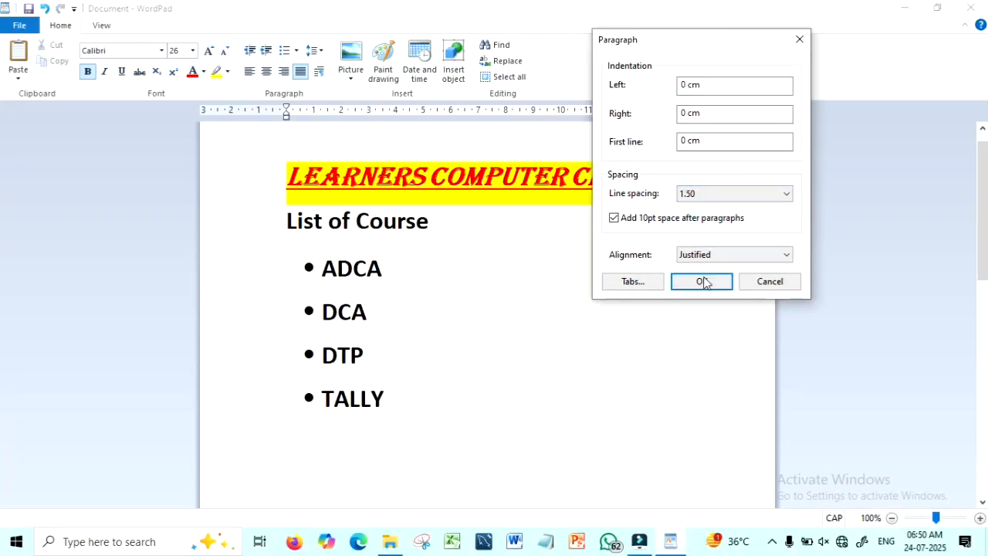
click(702, 281)
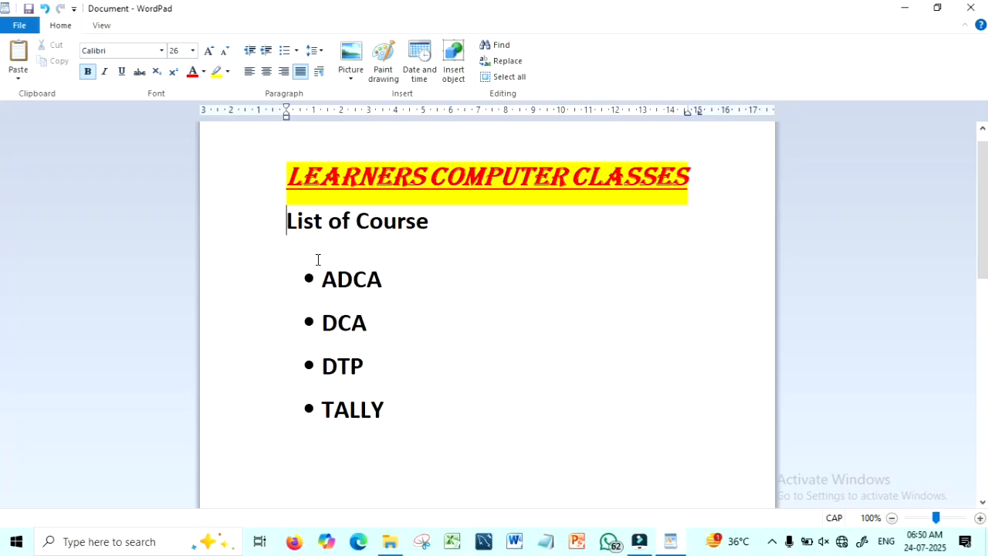
- Set the alignment of the List of Course heading to Centre through its paragraph settings
click(320, 72)
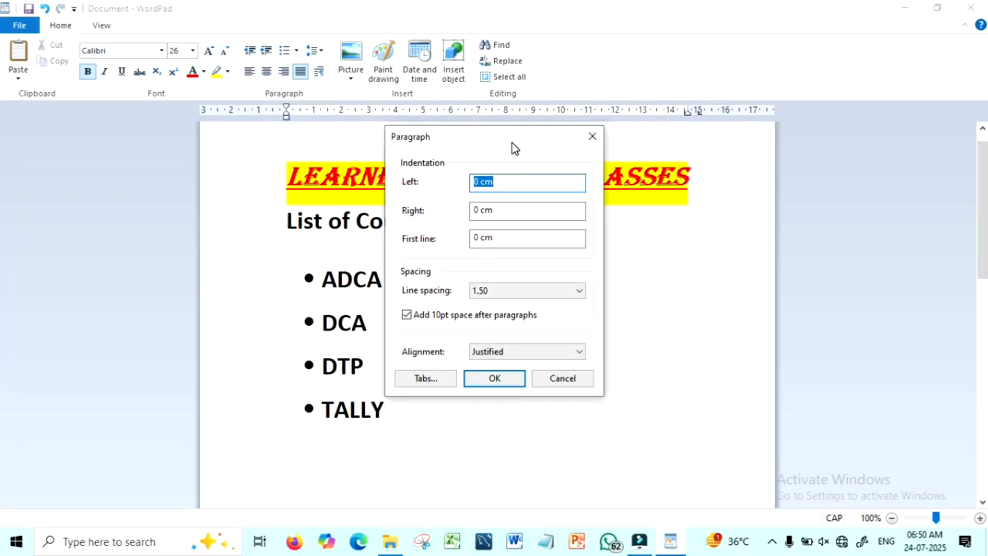
drag(512, 143, 702, 54)
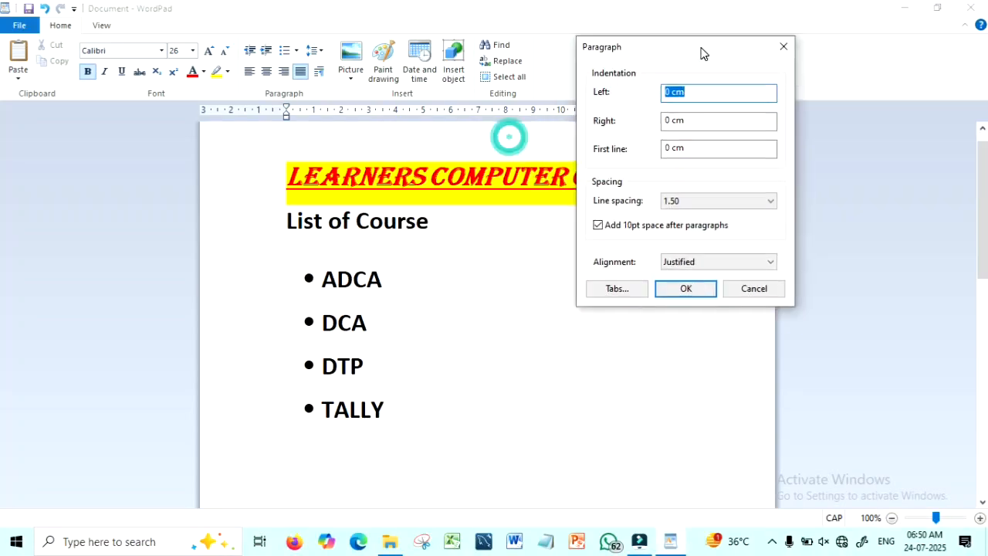
click(694, 262)
click(708, 296)
click(691, 291)
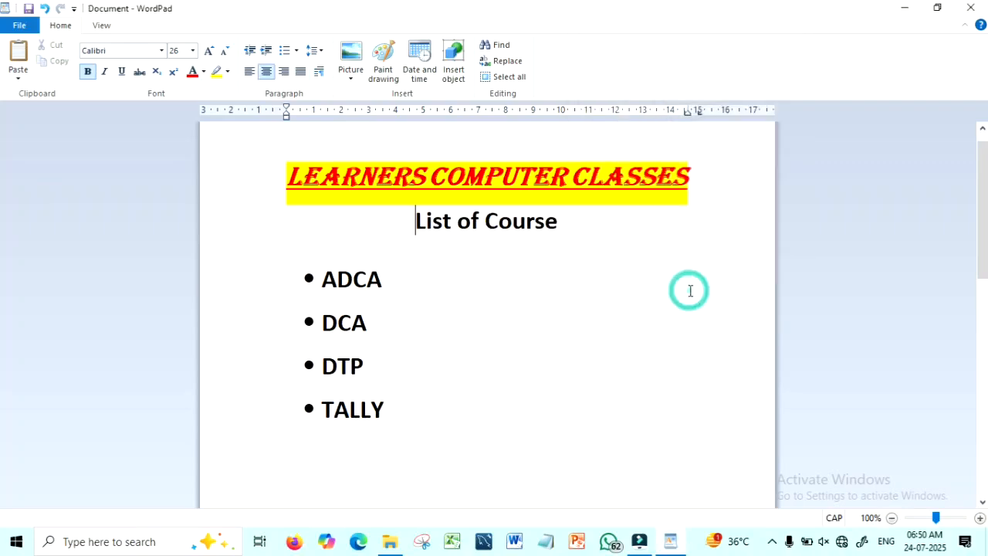
- Review the heading's paragraph settings without changing them, and align List of Course to the left
click(319, 72)
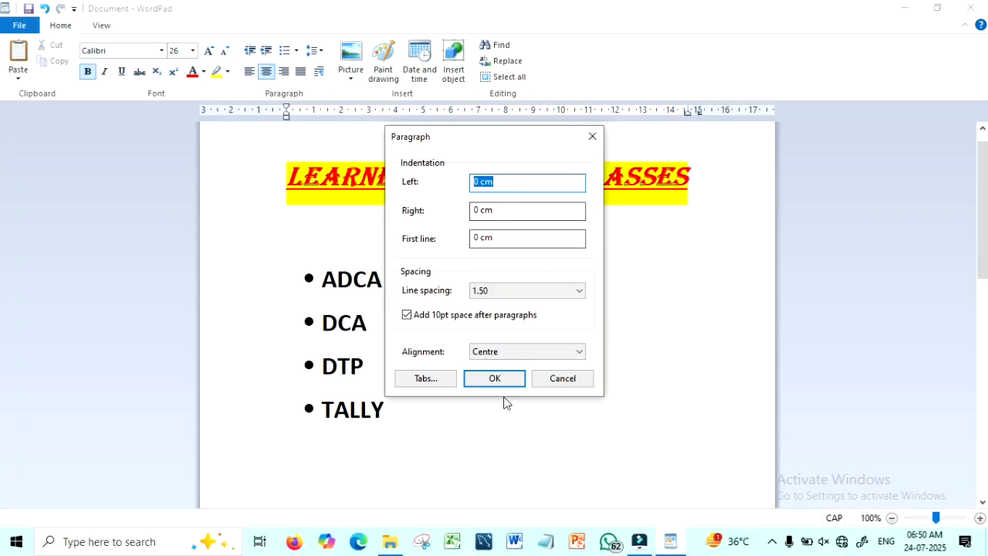
click(593, 136)
click(250, 71)
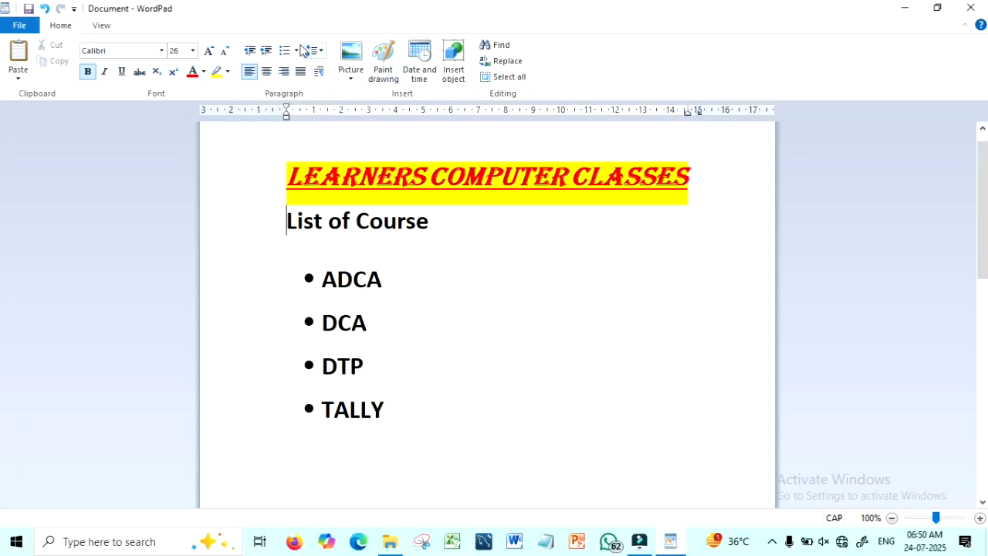
- Insert the RJ45 picture from the Pictures folder on the empty line below TALLY
click(351, 58)
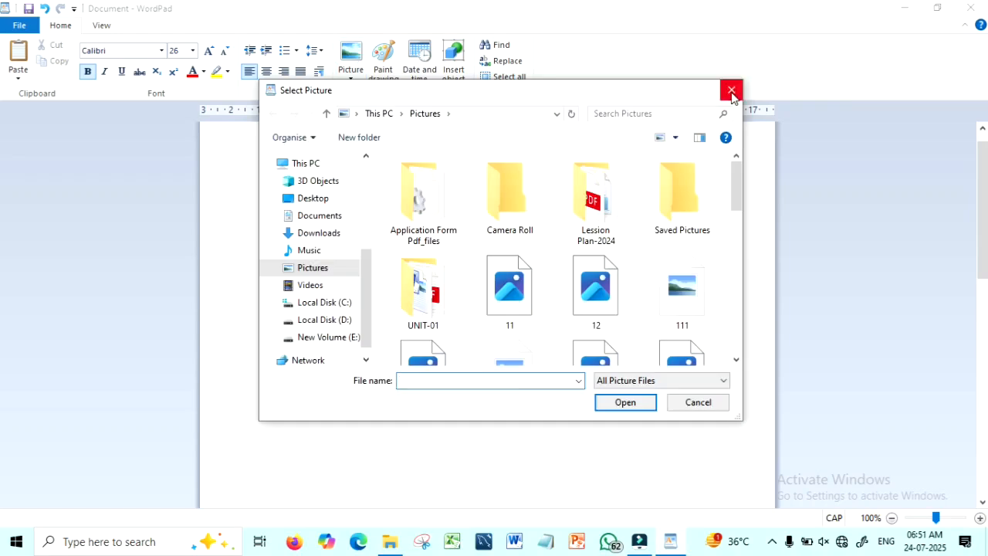
click(731, 91)
key(ctrl+j)
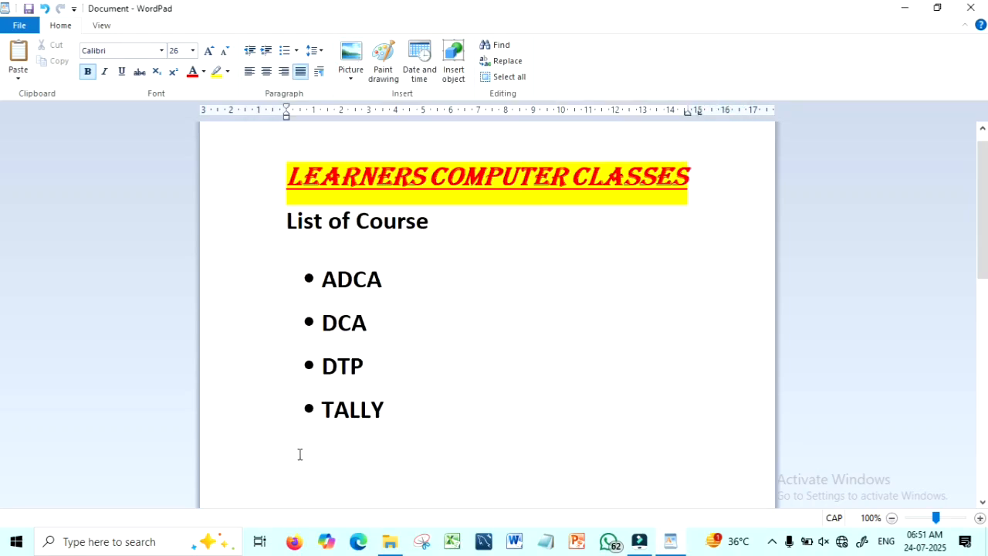
click(350, 58)
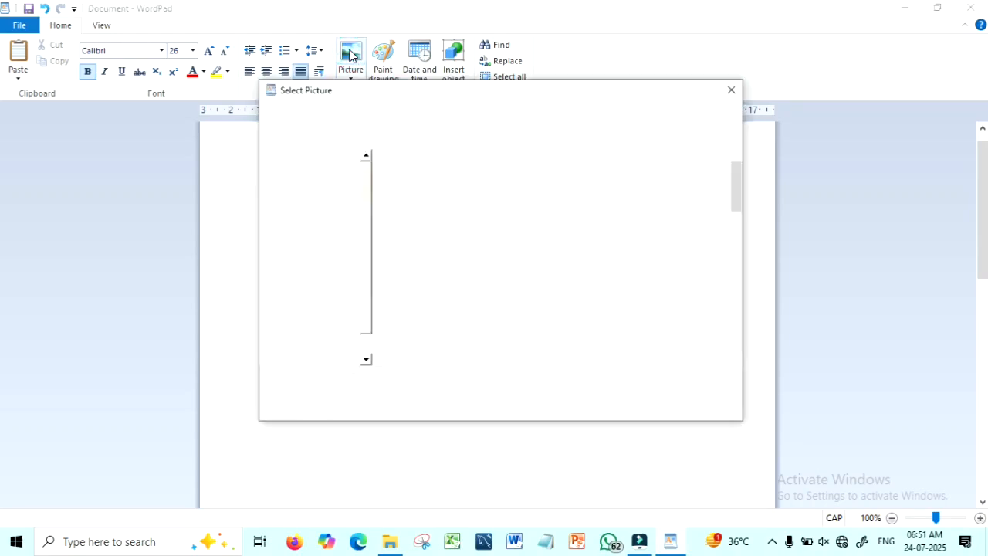
drag(734, 176, 743, 308)
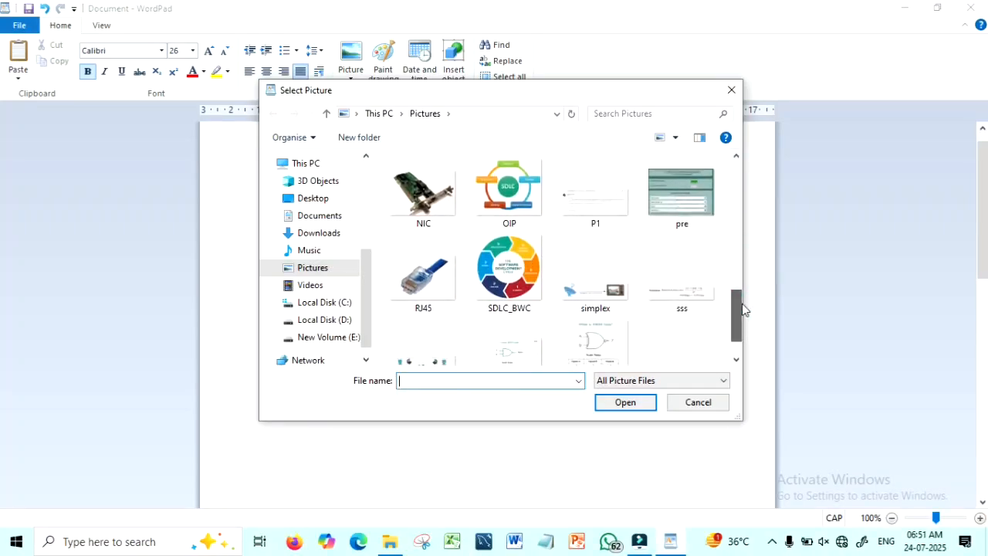
click(424, 253)
drag(737, 295, 738, 308)
click(627, 403)
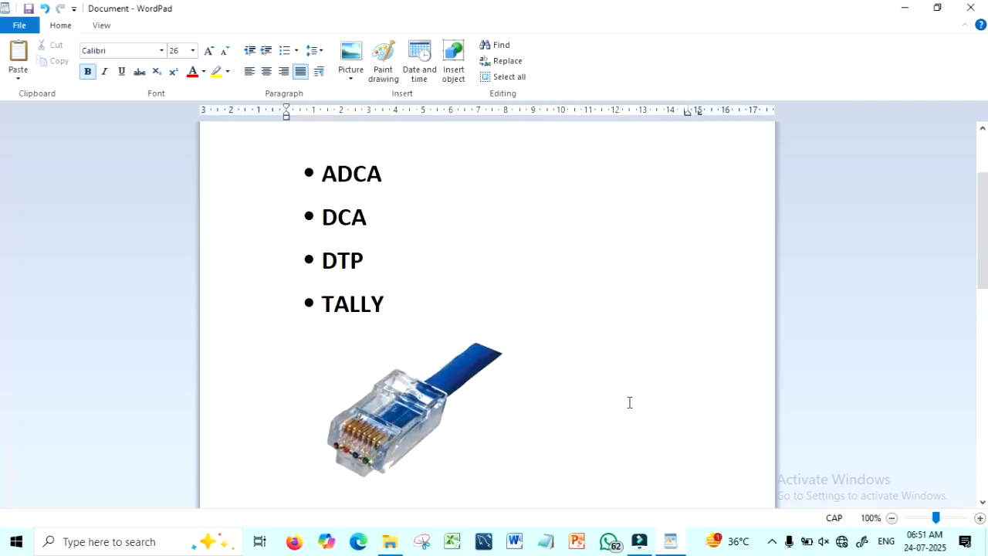
- Select the inserted RJ45 picture, shrink it to about 2.5 cm wide, and deselect it
click(386, 370)
drag(386, 370, 508, 399)
scroll(692, 275, down, 2)
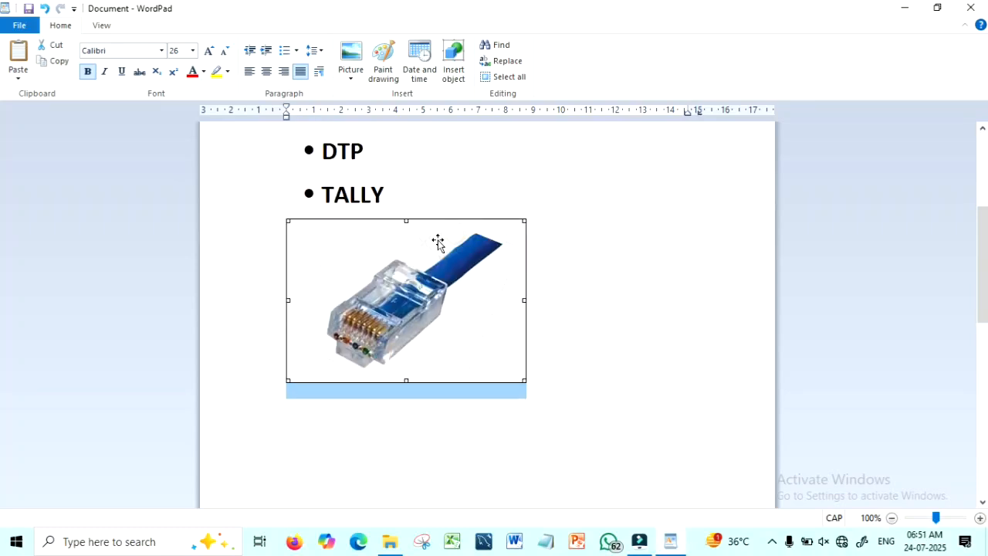
drag(525, 220, 356, 335)
click(414, 291)
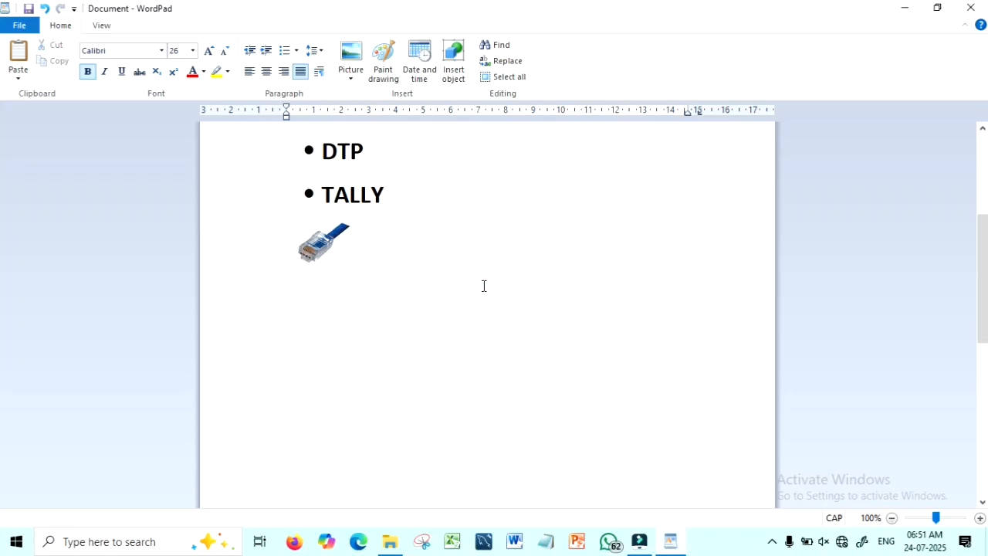
- Start an embedded Paint drawing with a canvas of about 407 × 273 px and draw an ellipse of about 240 × 210 px near its centre
click(384, 52)
mouse_move(244, 306)
mouse_down()
mouse_move(304, 311)
mouse_move(404, 364)
mouse_up()
click(407, 105)
drag(210, 201, 396, 360)
drag(278, 261, 243, 240)
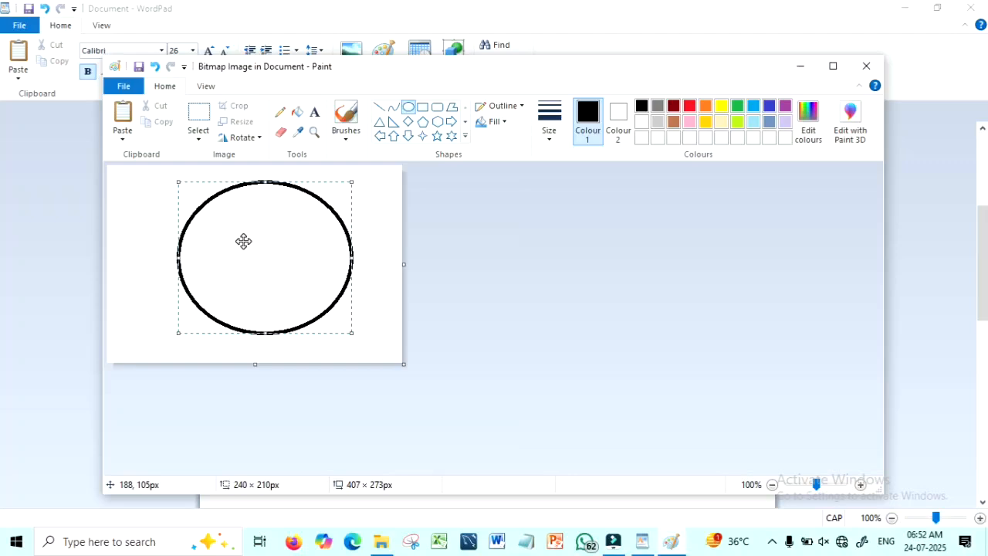
- Fill the inside of the black-outlined ellipse with orange
click(297, 115)
click(705, 106)
click(284, 219)
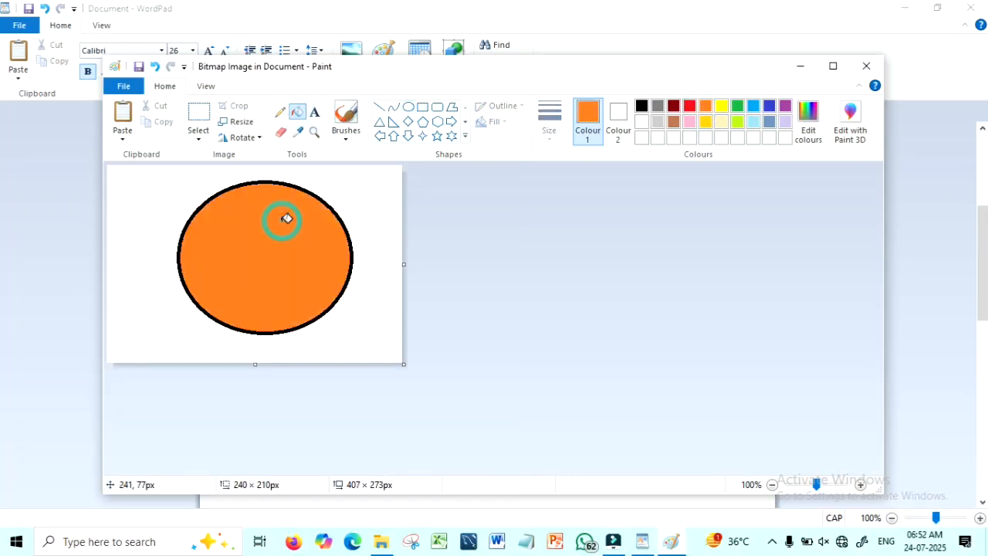
- Close Paint to return to the WordPad document and select the inserted ellipse drawing
click(970, 8)
click(604, 201)
click(441, 320)
scroll(488, 238, down, 2)
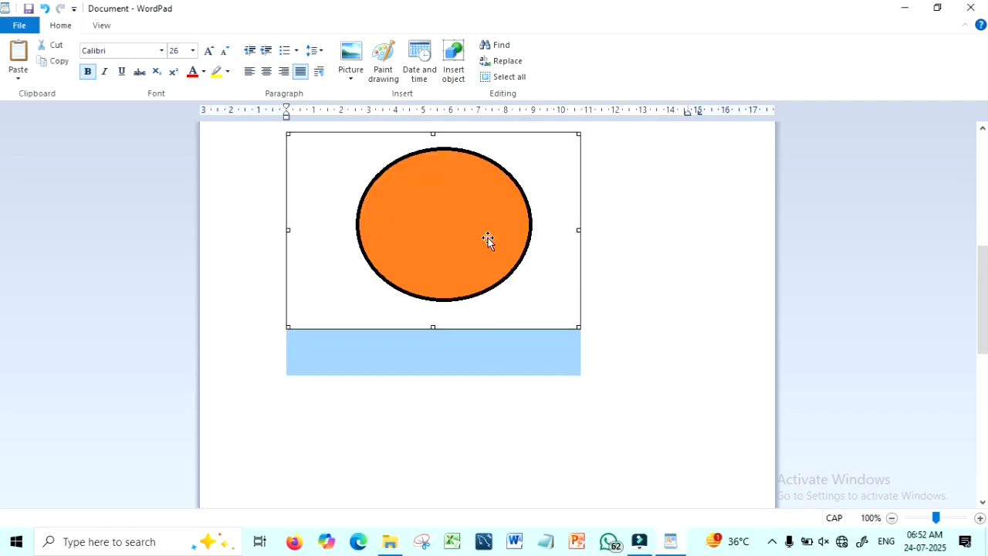
- Deselect the ellipse drawing and look over the document from its title down to the drawing
click(640, 193)
scroll(2, 263, up, 3)
scroll(1, 271, down, 2)
scroll(2, 231, up, 5)
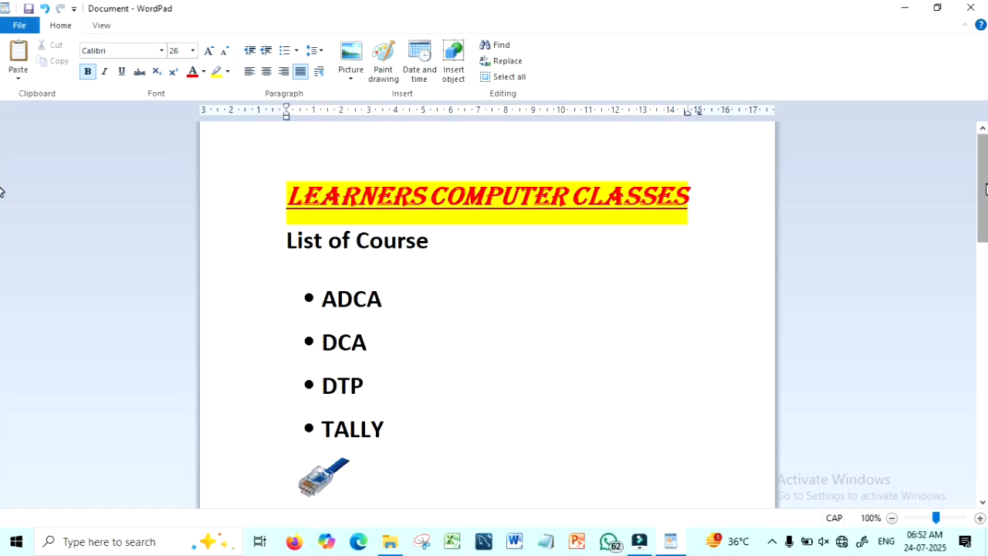
scroll(2, 232, down, 4)
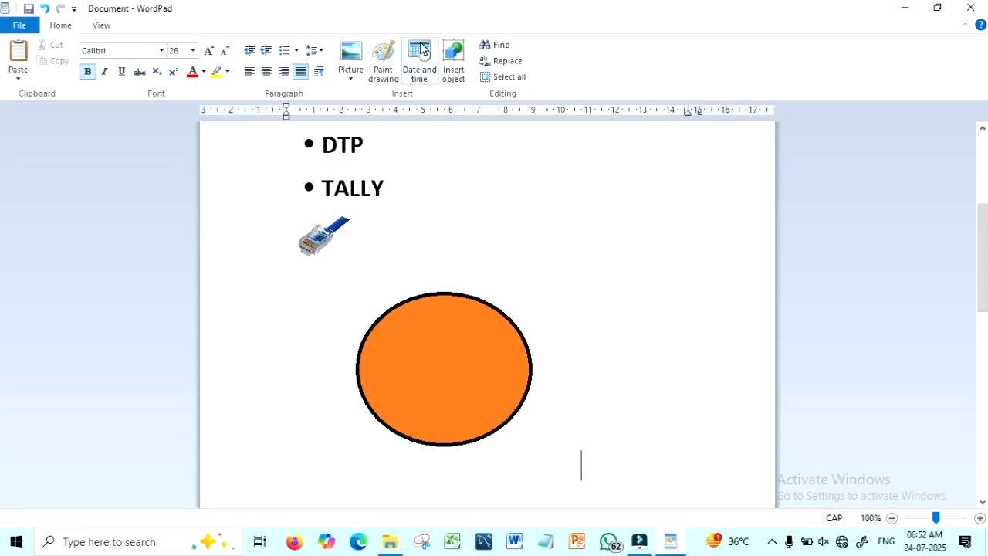
click(435, 197)
drag(983, 223, 966, 236)
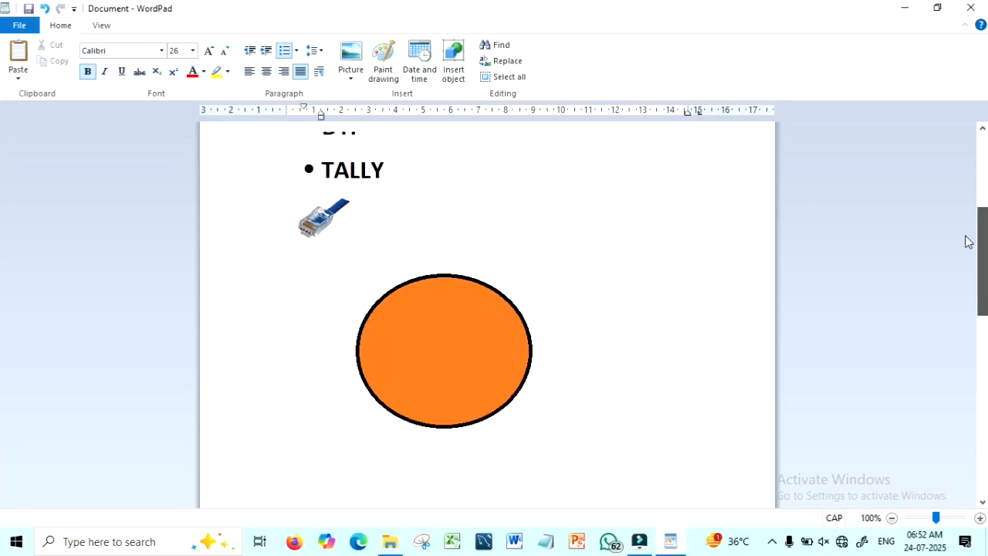
- Shrink the inserted ellipse drawing to about 3 cm wide and deselect it
scroll(969, 242, down, 1)
click(452, 358)
drag(578, 400, 371, 254)
click(324, 405)
- Add a line reading TIME below the ellipse drawing and start a new line after it
click(280, 302)
click(306, 326)
text(TO,)
key(BackSpace)
key(BackSpace)
text(IME)
key(Return)
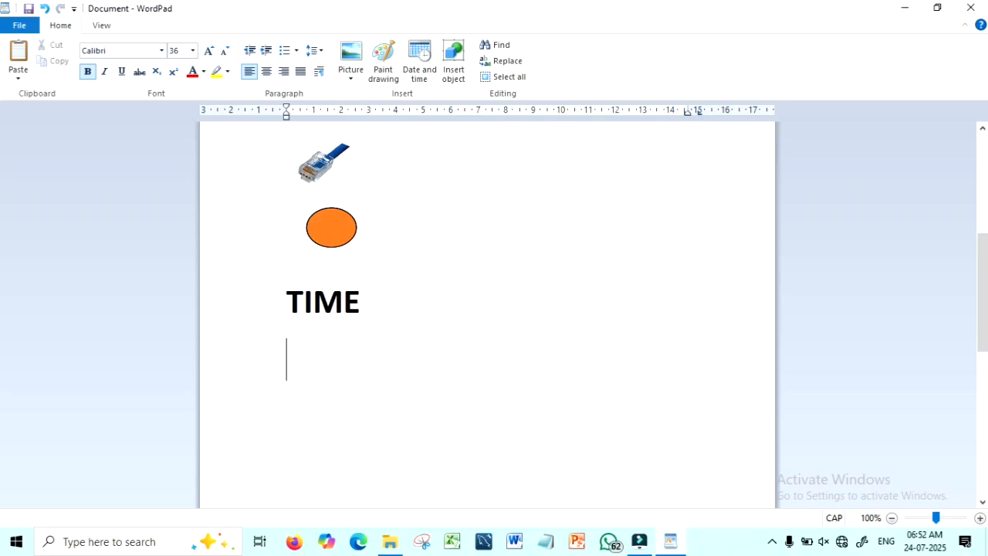
- Insert the current time below TIME in the 06:52:49 format
click(420, 62)
drag(476, 128, 575, 128)
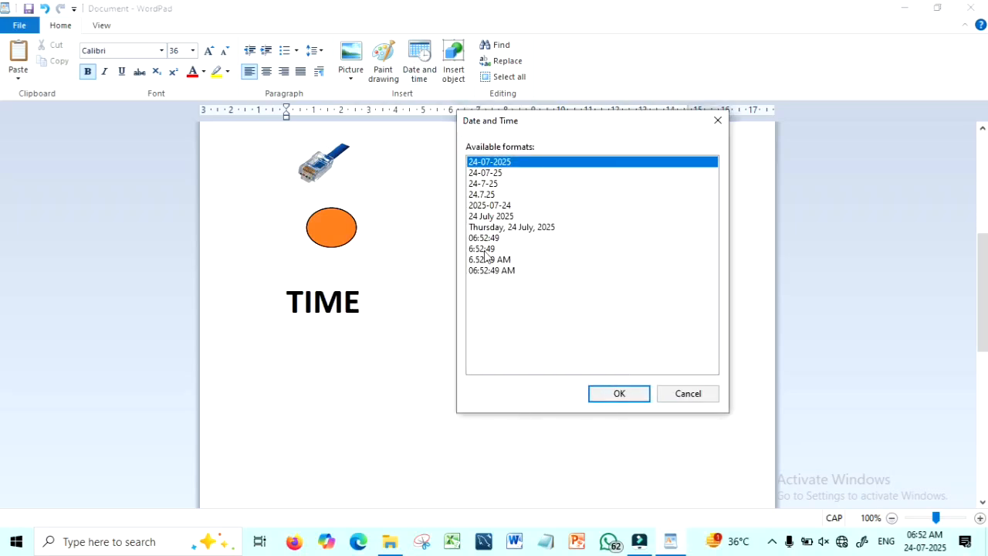
click(492, 240)
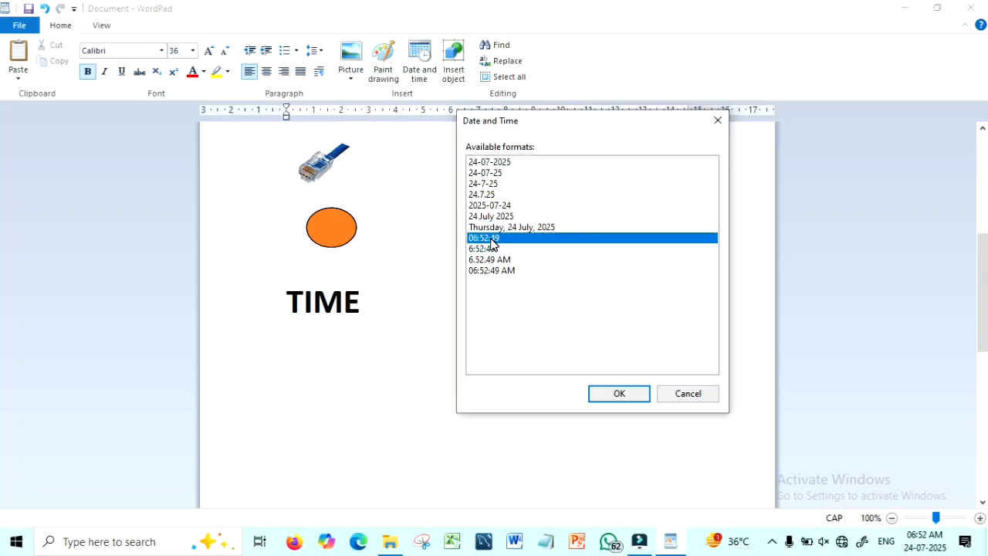
click(610, 392)
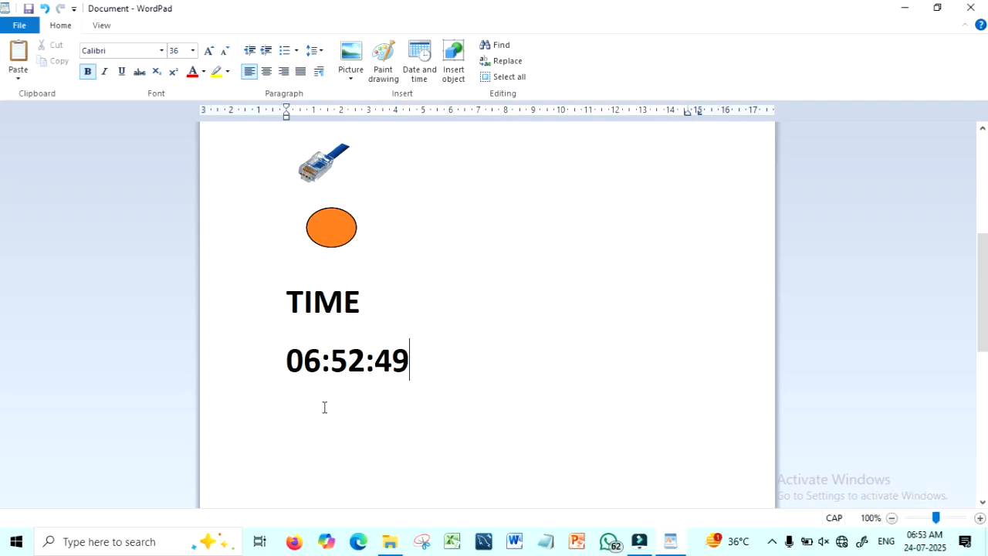
- Start a new line with DATE:- and insert the date after it in the "Thursday, 24 July, 2025" format
key(Return)
text(DATE:-)
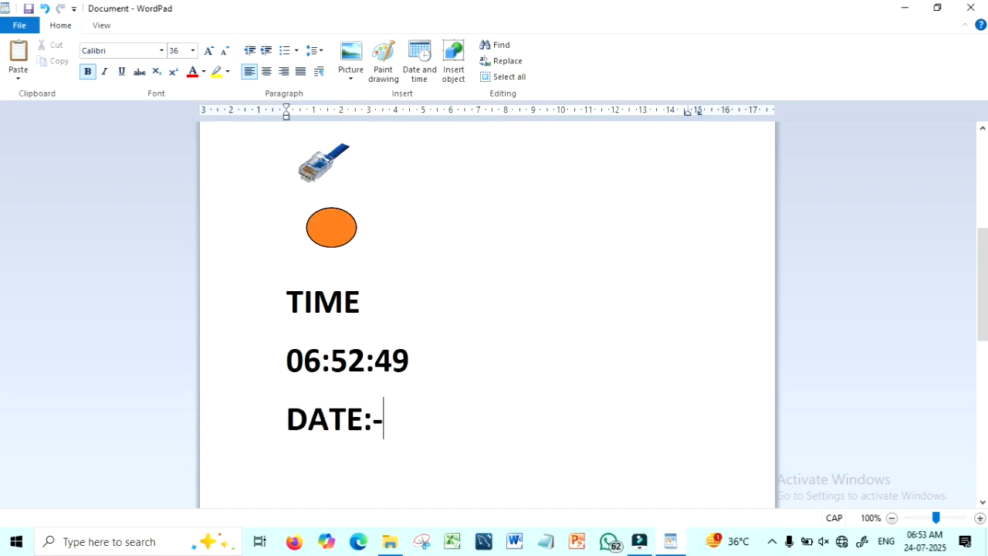
click(420, 58)
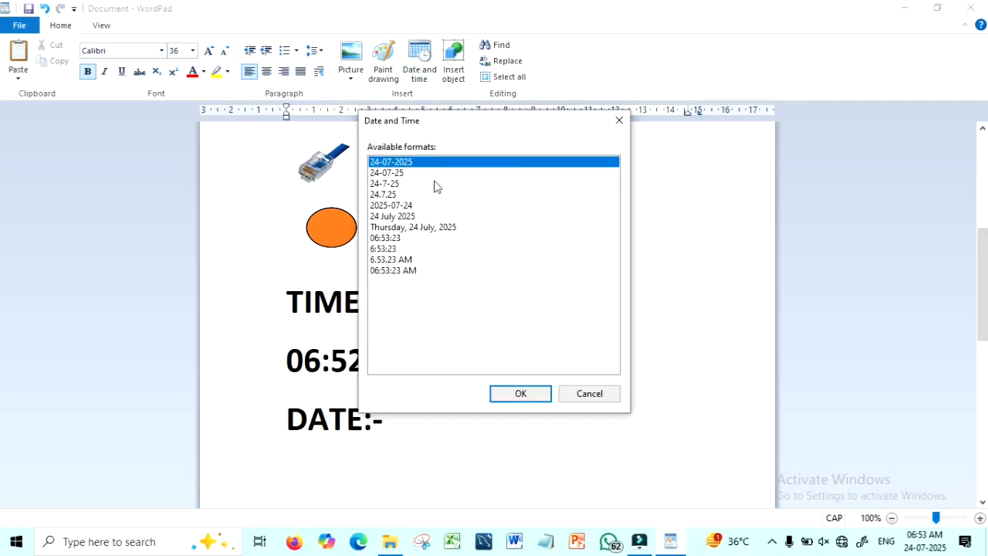
click(412, 229)
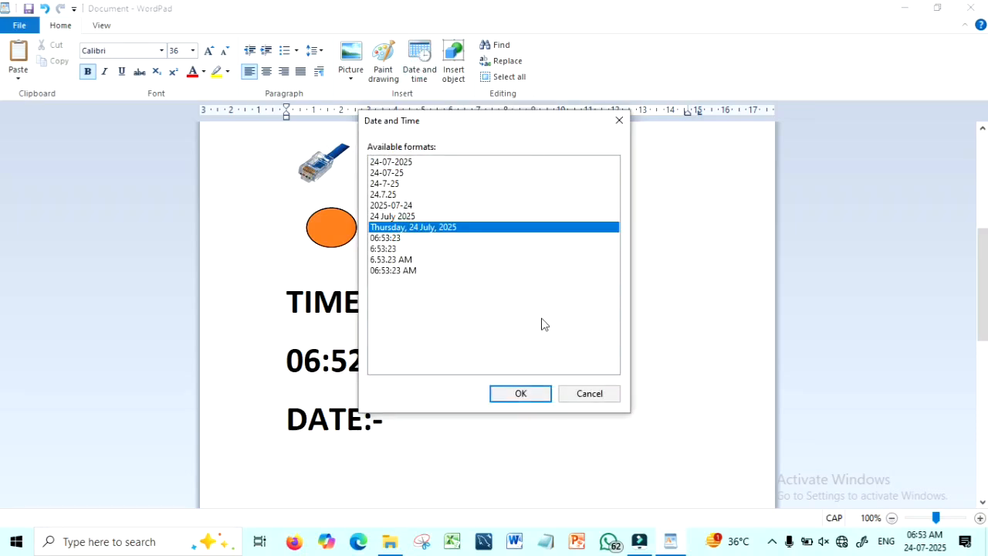
click(531, 393)
- Insert the Assignments PDF from the Pictures folder as an object displayed as an icon below the date
scroll(942, 312, down, 1)
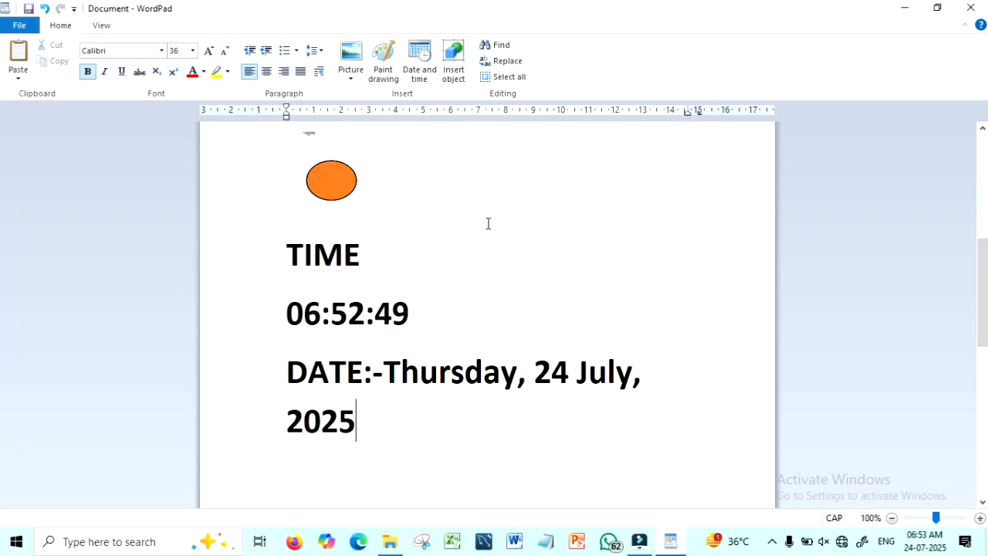
scroll(2, 295, down, 2)
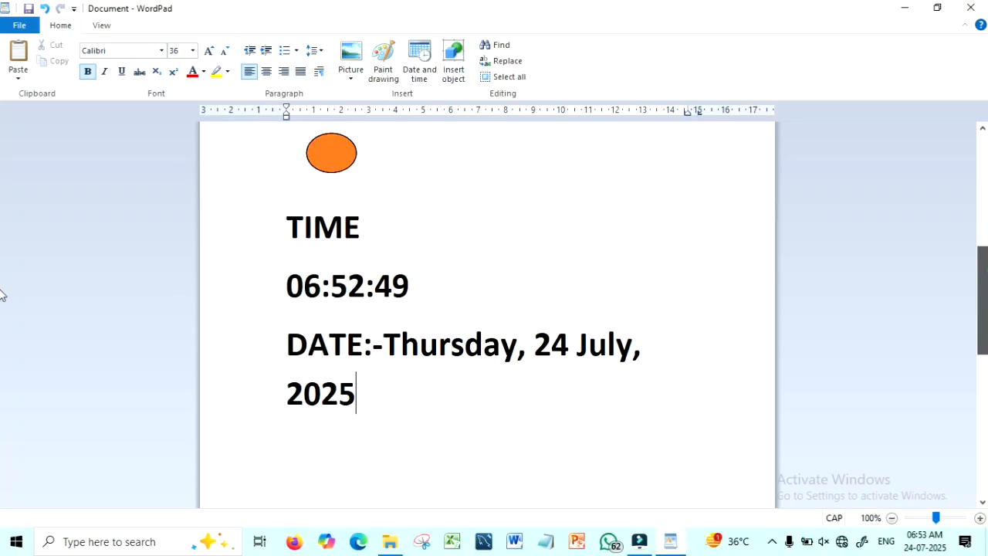
click(455, 53)
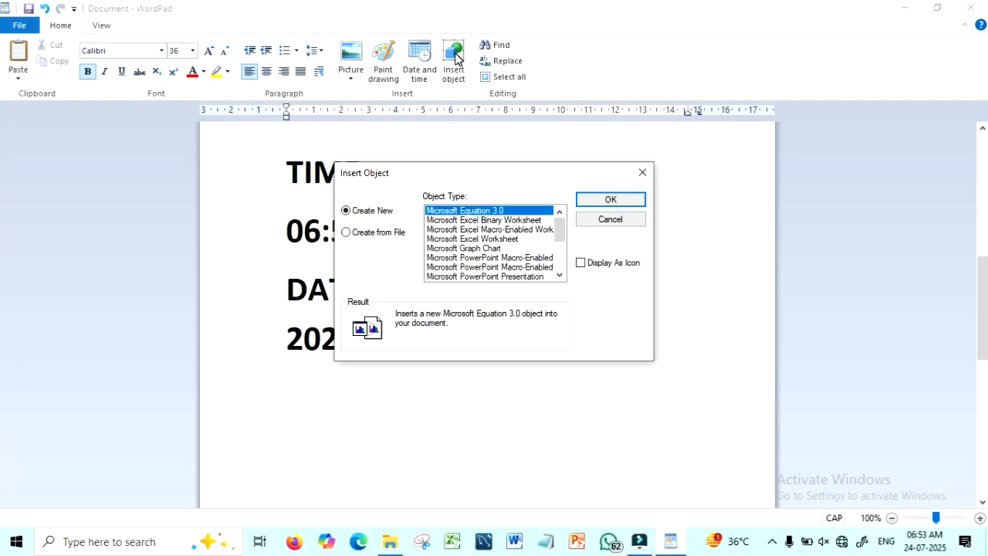
click(346, 233)
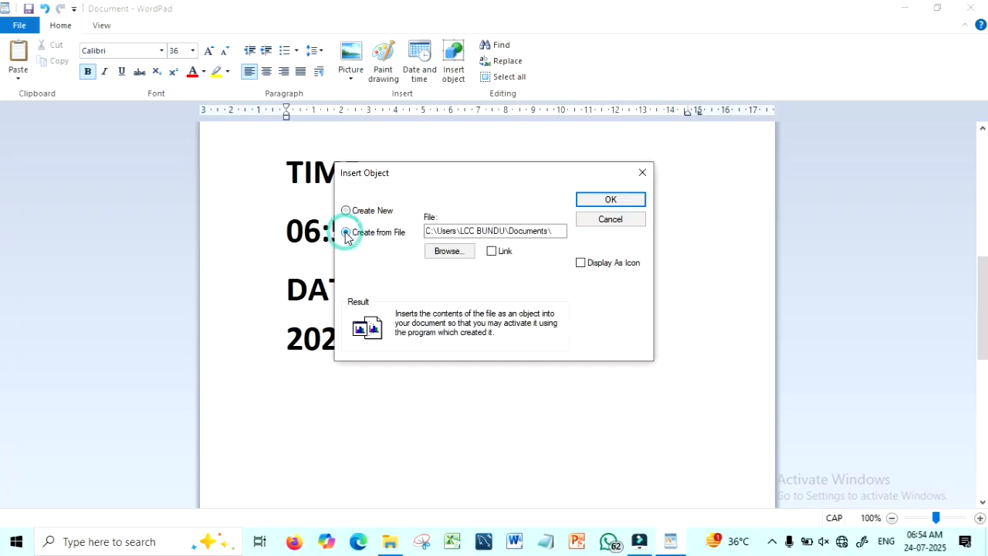
click(443, 253)
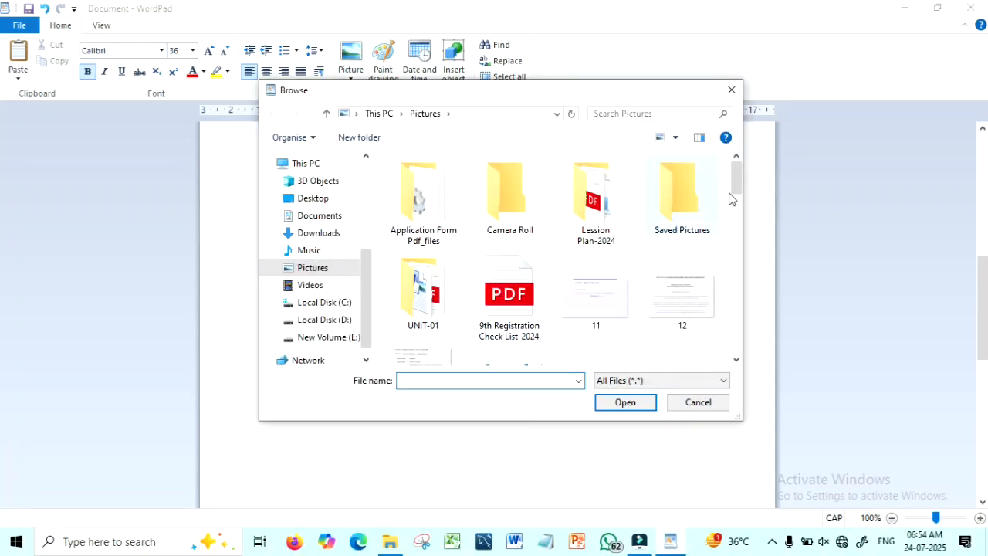
drag(734, 170, 741, 235)
click(513, 247)
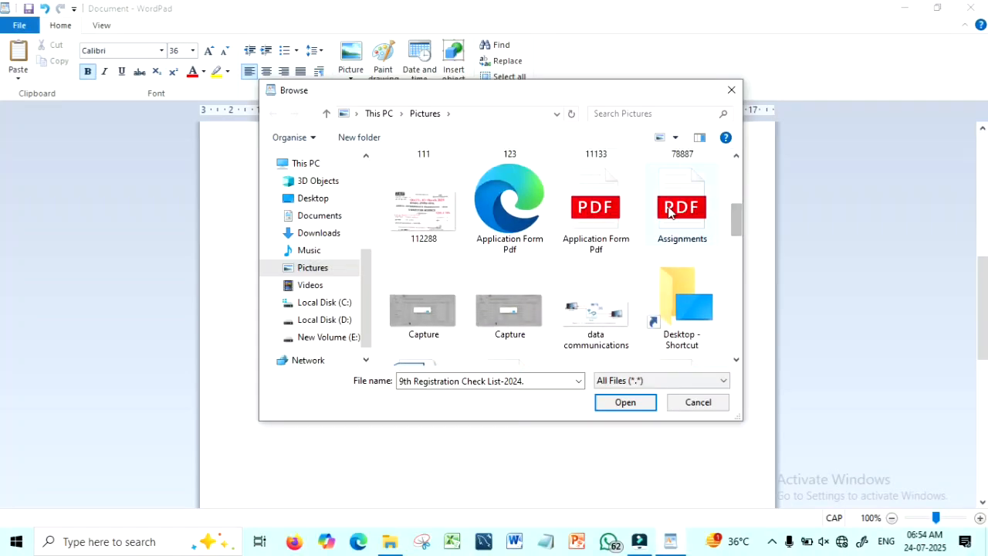
click(670, 212)
click(627, 410)
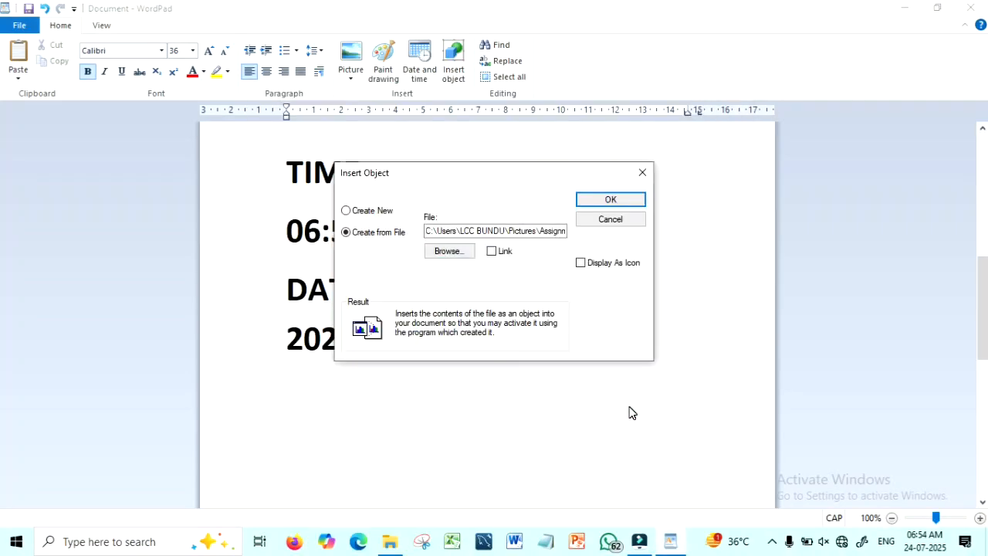
click(581, 264)
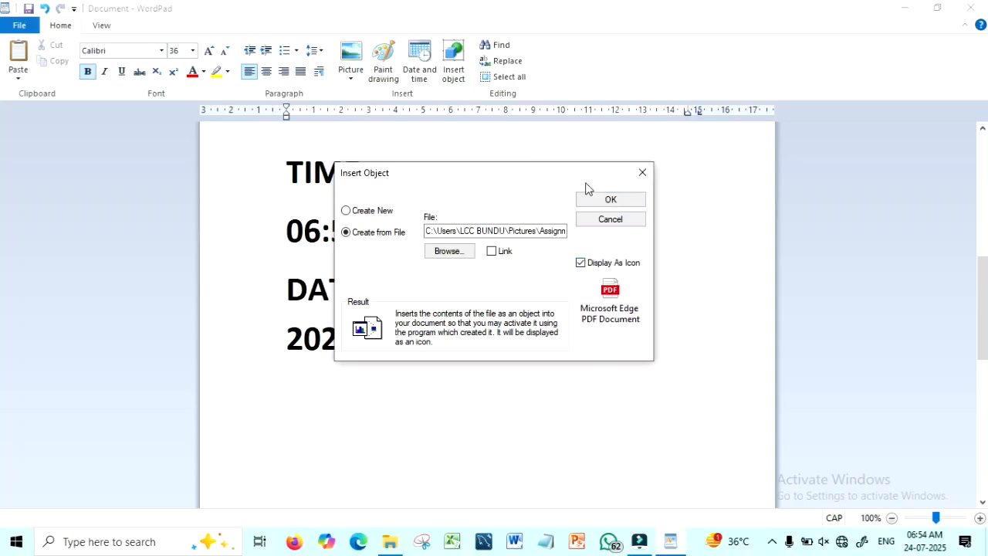
click(611, 200)
click(501, 395)
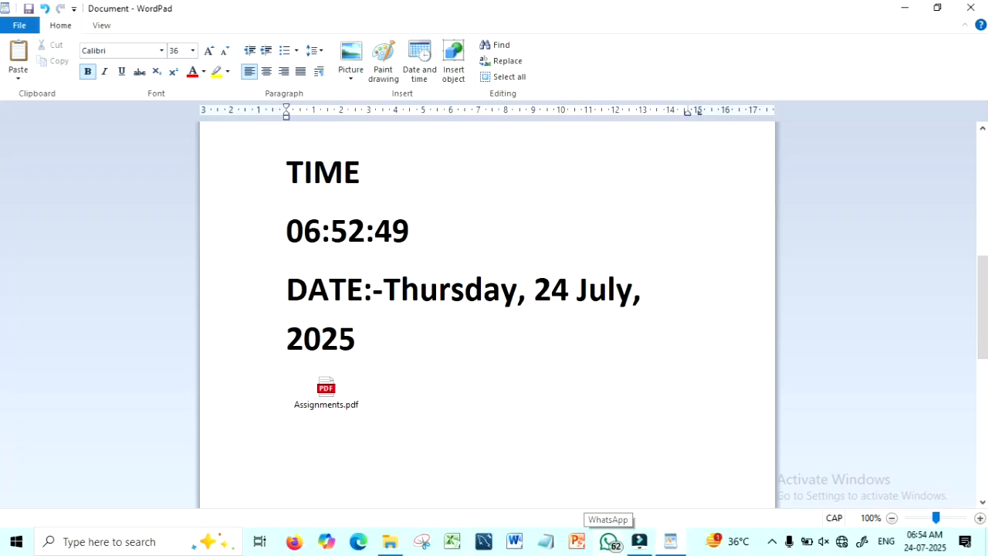
- Open the embedded Assignments.pdf to view its pages, then return to the WordPad document and place the cursor below its icon
double_click(329, 395)
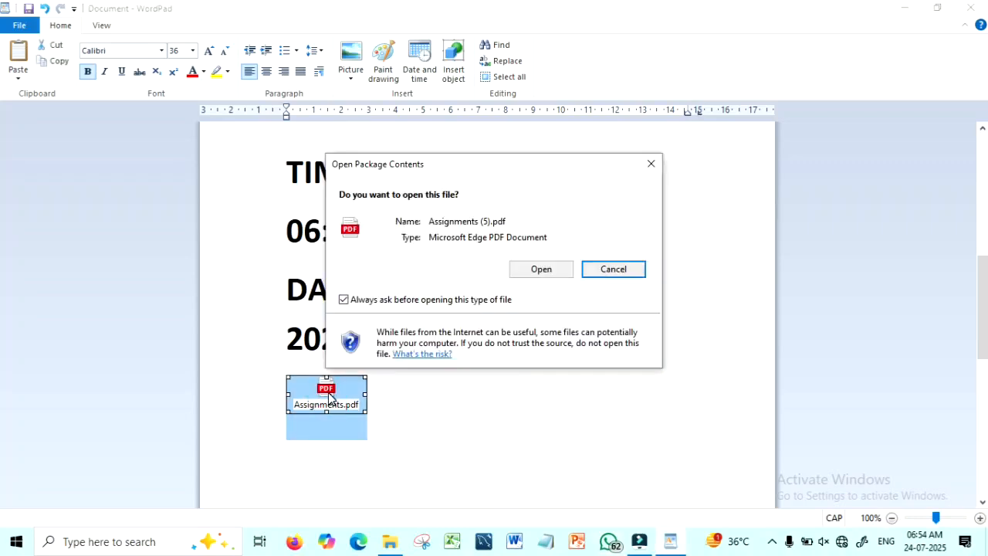
click(538, 269)
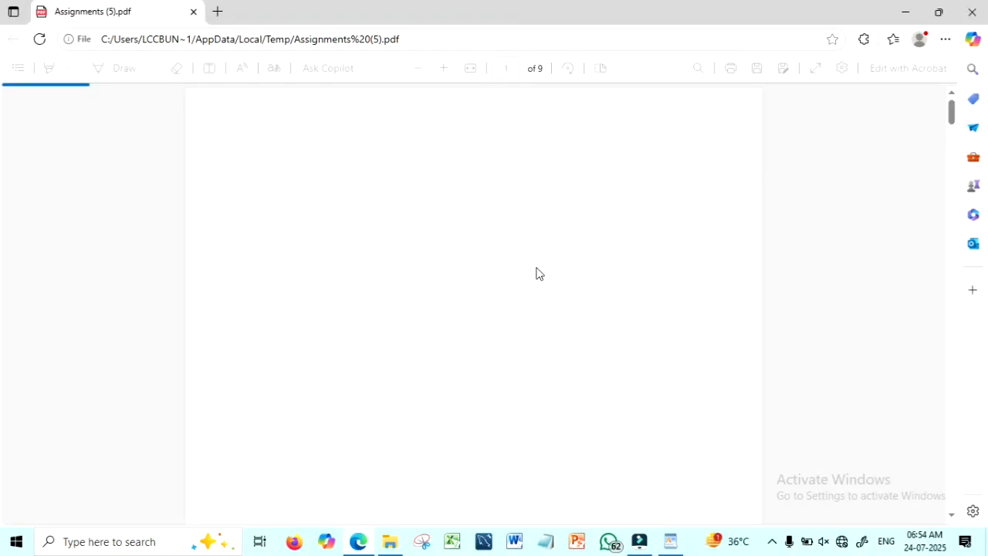
drag(953, 116, 940, 11)
click(906, 11)
click(530, 450)
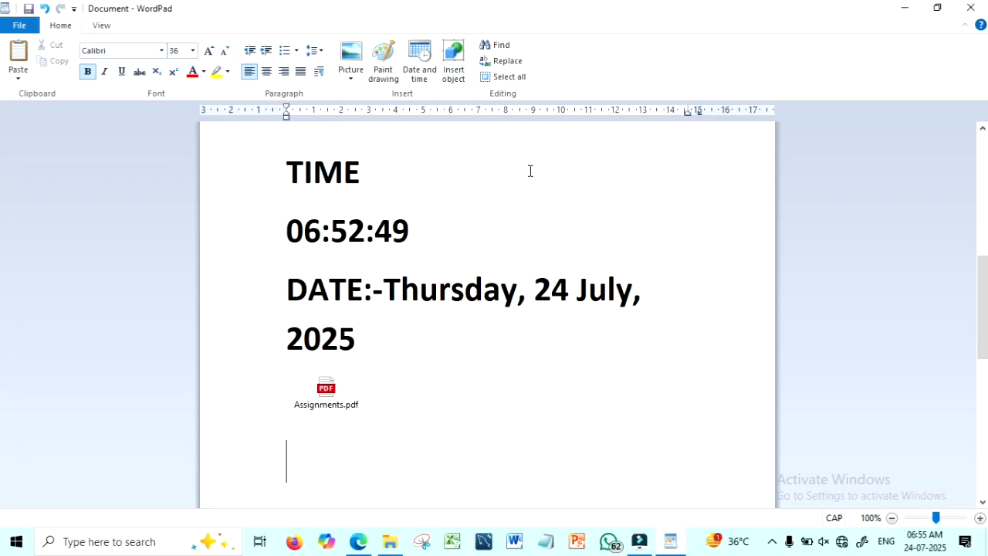
- Insert a new Microsoft Word Document object below the PDF icon and dismiss the Office activation wizard
click(454, 52)
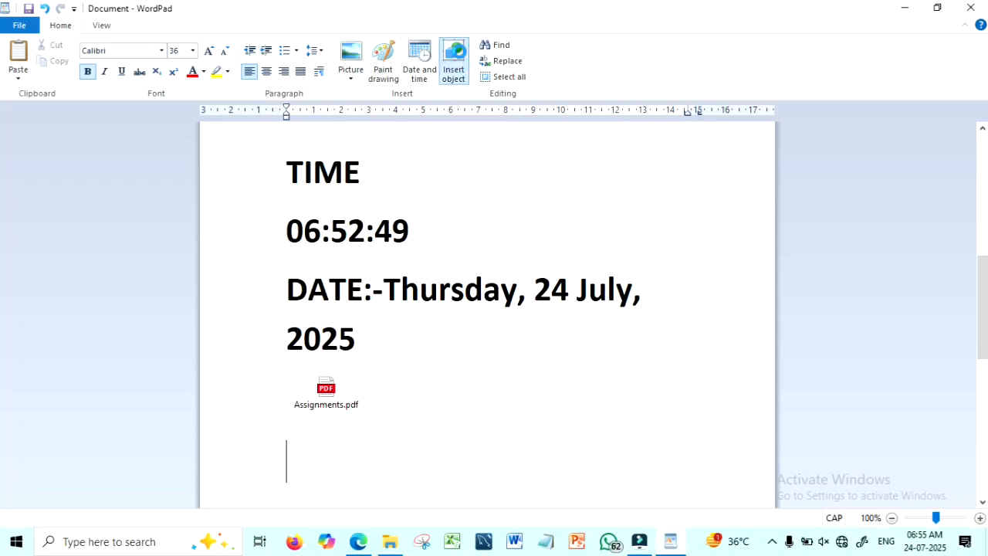
drag(555, 230, 569, 264)
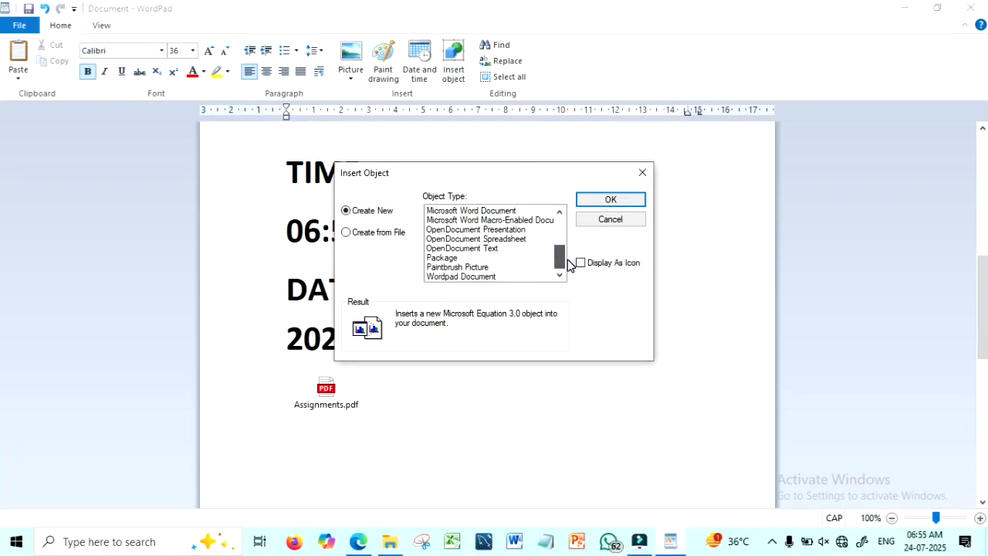
click(490, 211)
click(611, 200)
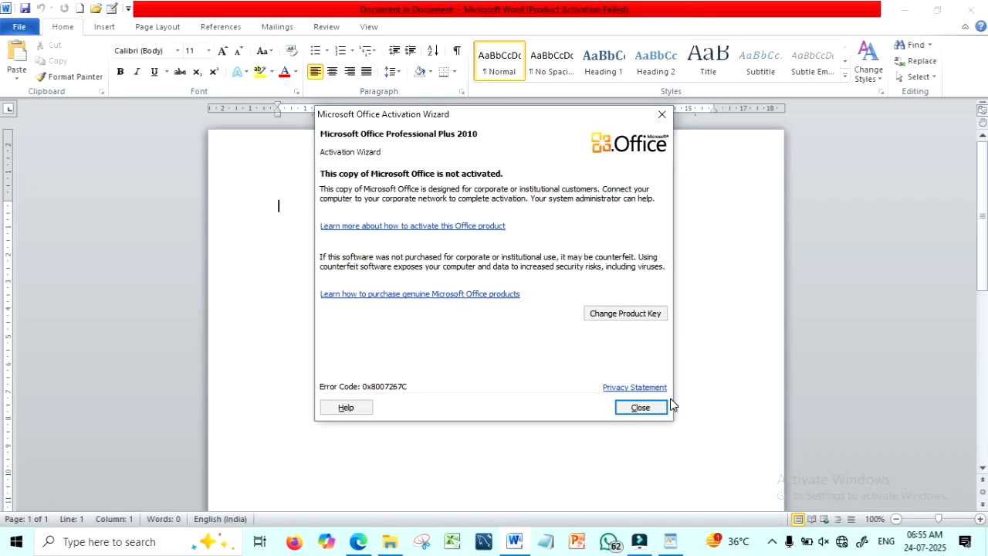
click(641, 408)
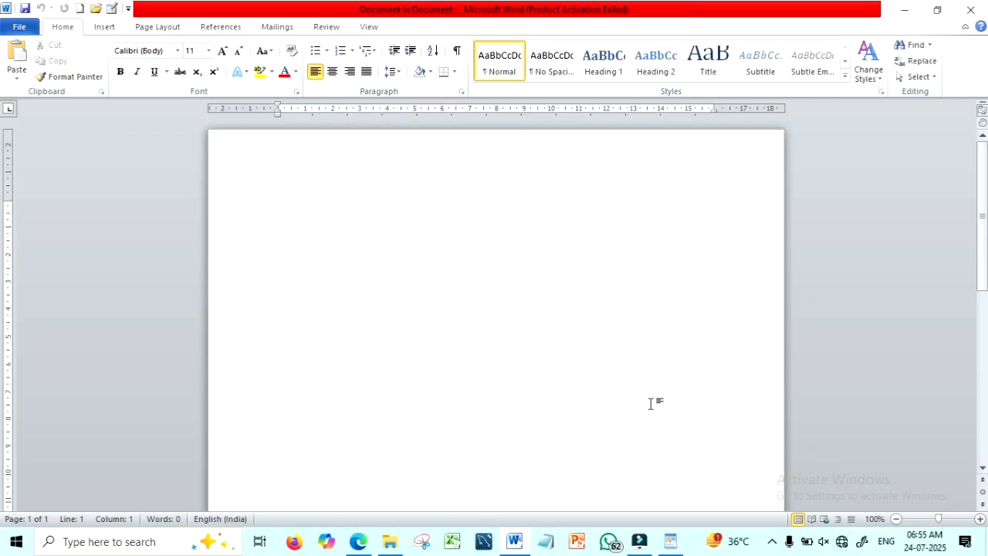
- Enter LEARNERS COMPUTER CLASSES as the text of the embedded Word document
text(sa)
key(BackSpace)
key(BackSpace)
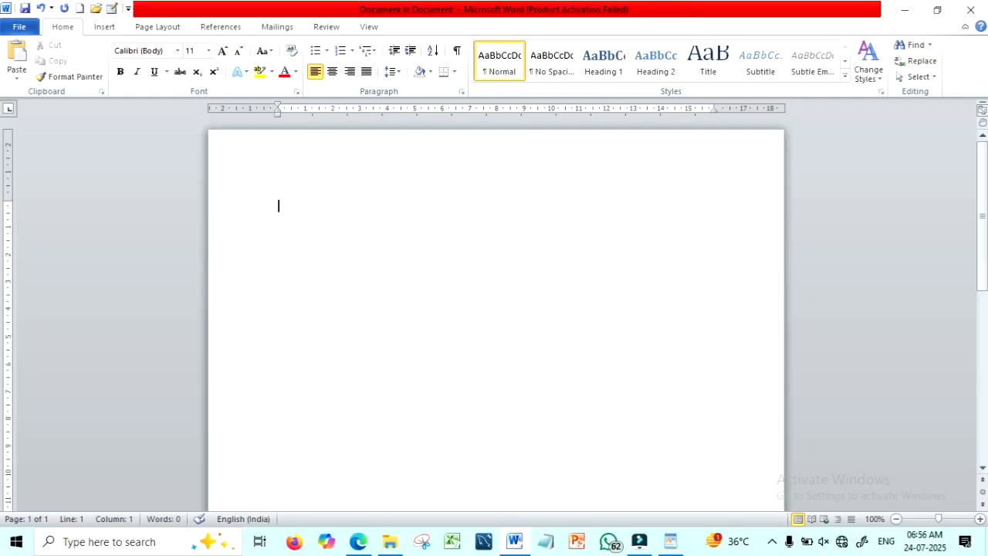
text(LEARN)
key(BackSpace)
text(RNERS COMPUTER CLASSES)
- Enlarge the font of all the text in the embedded Word document and return to the WordPad document
key(ctrl+a)
click(222, 50)
click(222, 50)
click(222, 50)
click(221, 50)
click(543, 224)
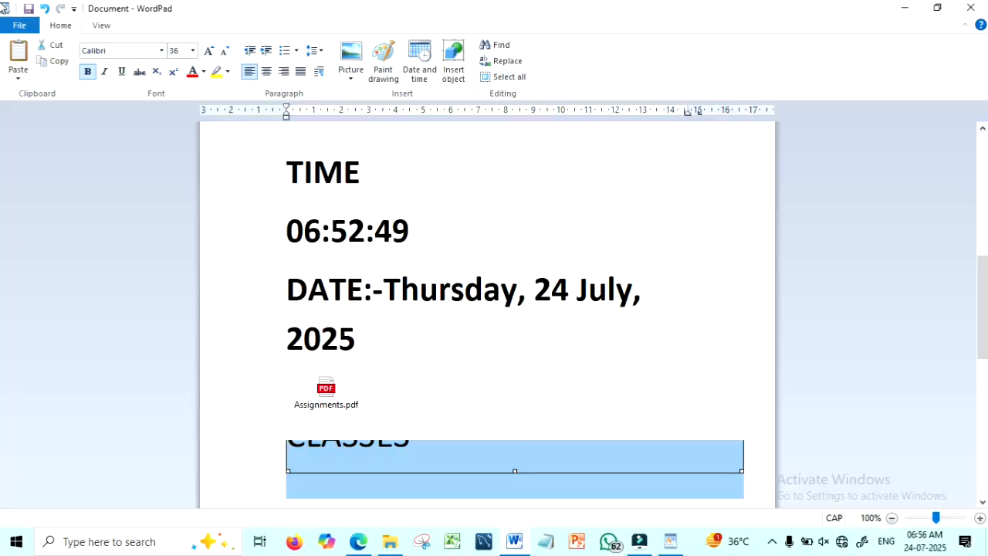
- Resize the embedded Word object to about 15 cm wide and 4 cm high, showing its full text, and deselect it
drag(982, 266, 983, 298)
click(651, 249)
click(437, 324)
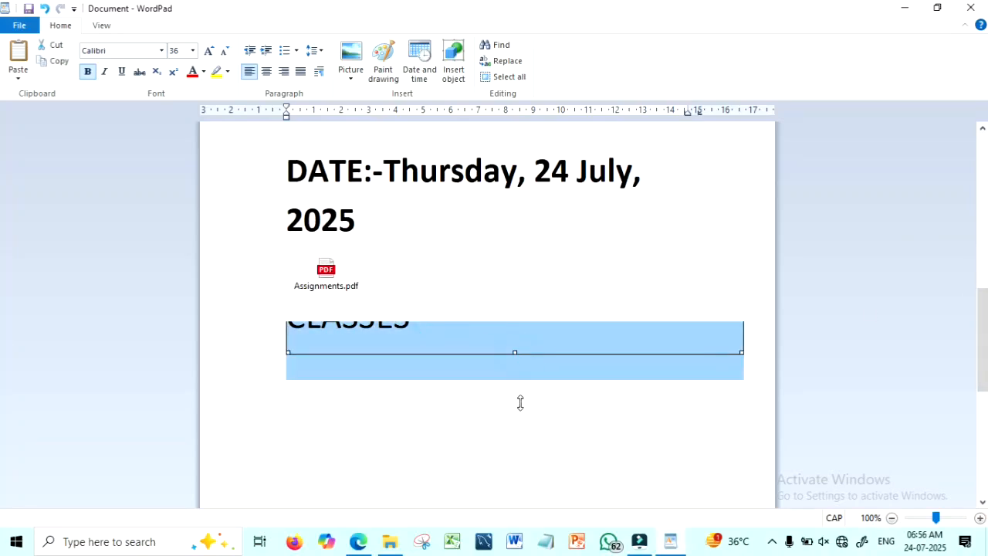
click(608, 238)
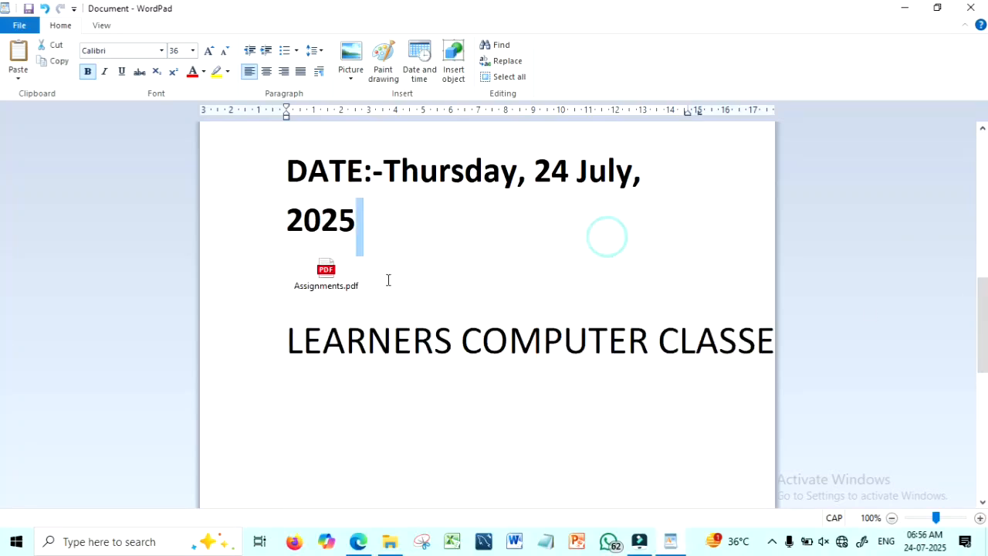
click(644, 332)
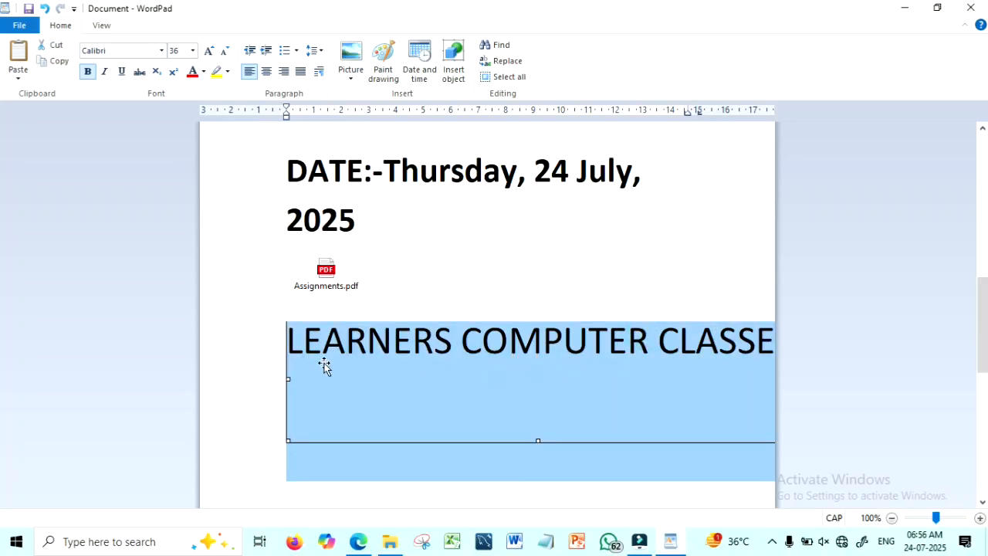
drag(288, 440, 324, 407)
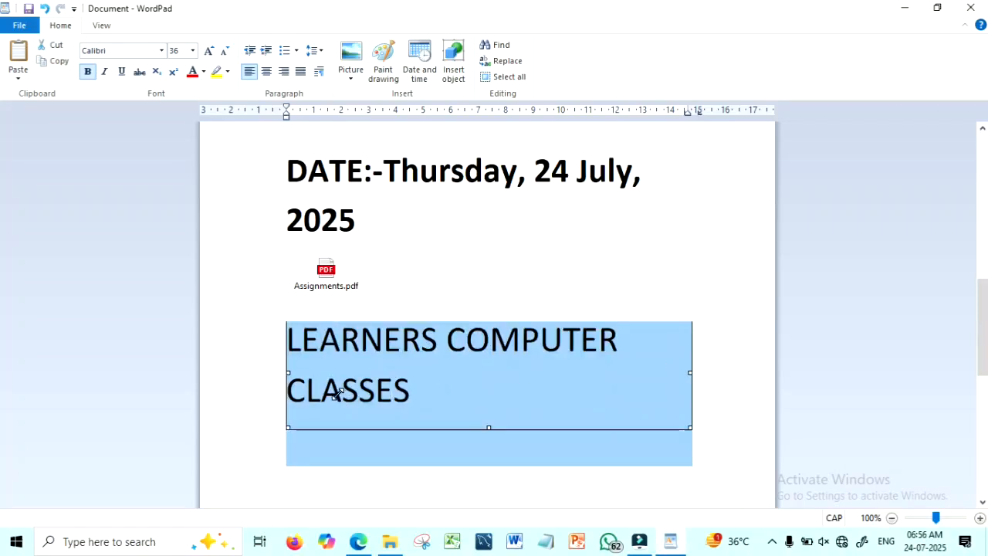
click(757, 343)
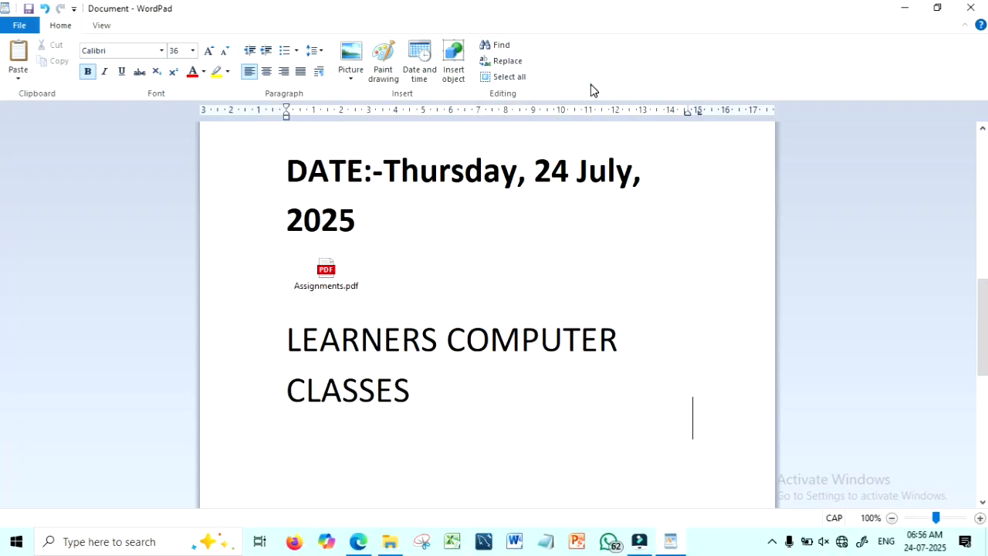
click(463, 346)
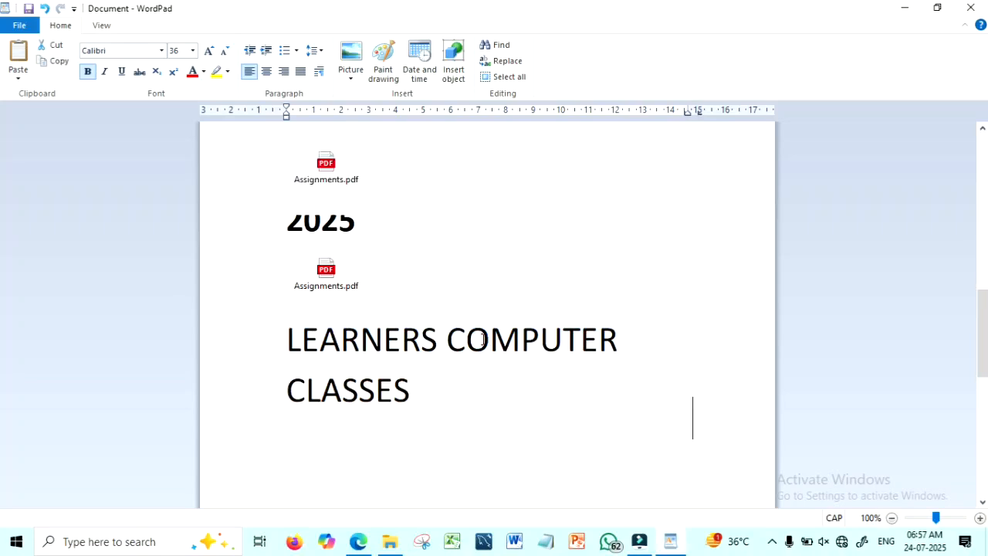
click(483, 339)
double_click(549, 243)
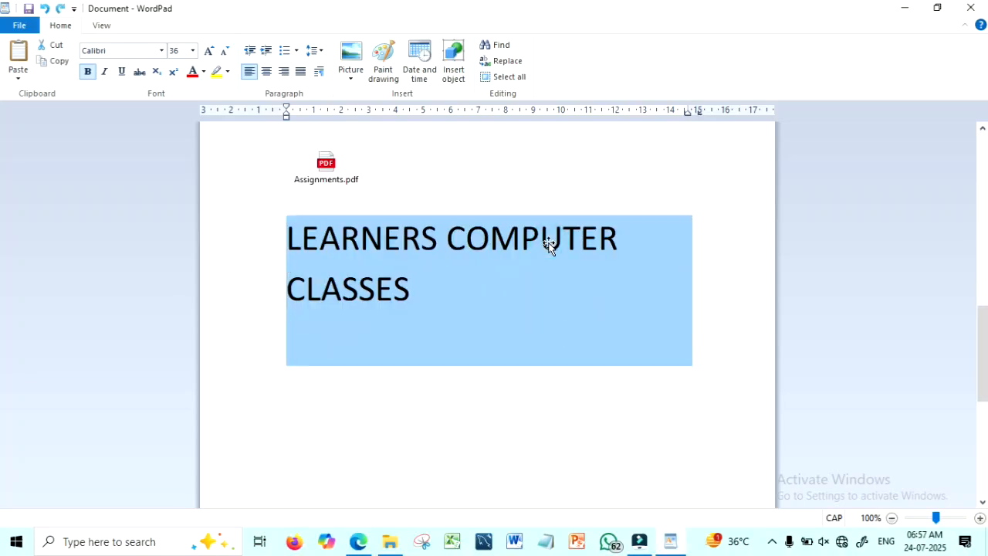
click(656, 225)
click(583, 236)
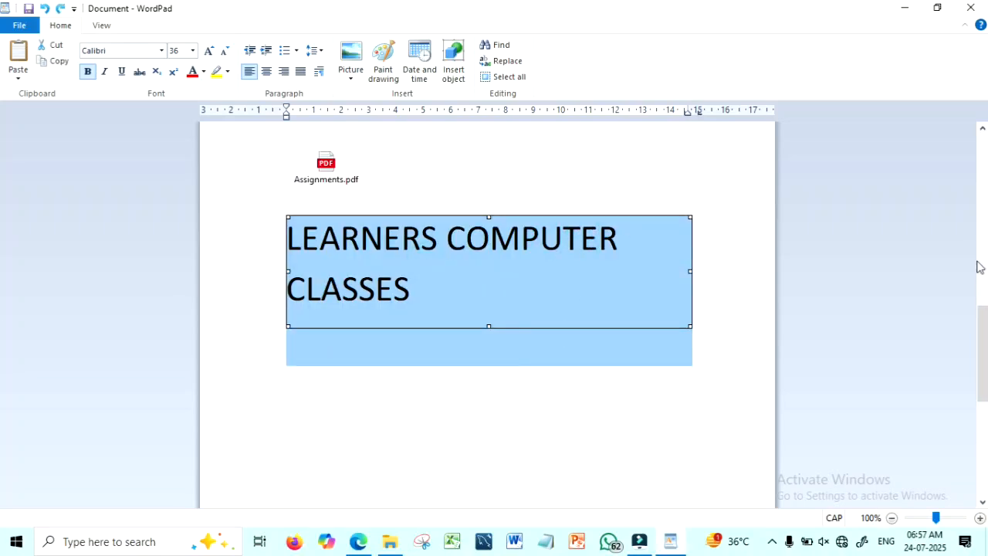
- Search the document for each occurrence of DCA, starting from the course list at the beginning, and dismiss the end-of-search notice
drag(984, 347, 986, 163)
click(583, 310)
click(340, 303)
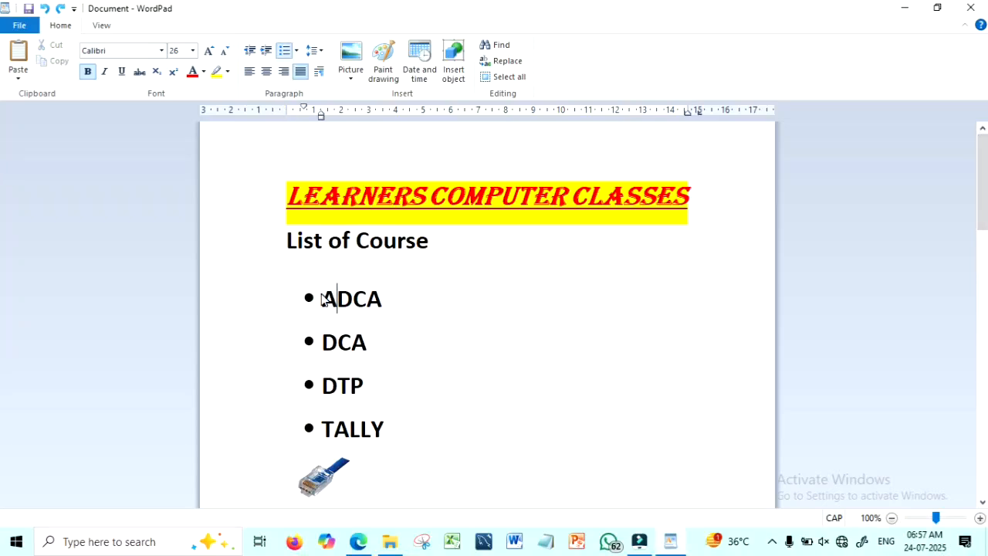
drag(323, 296, 399, 292)
drag(323, 342, 384, 345)
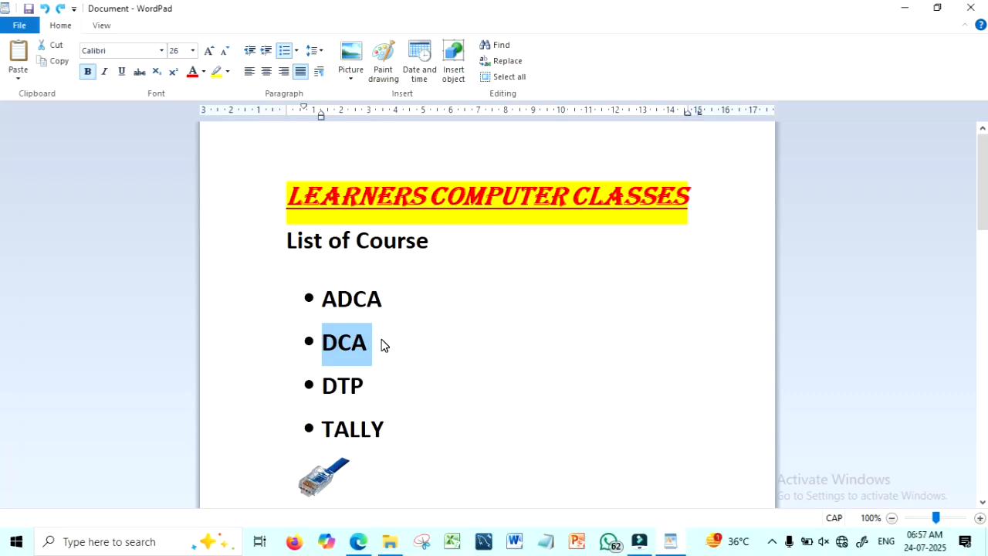
click(437, 336)
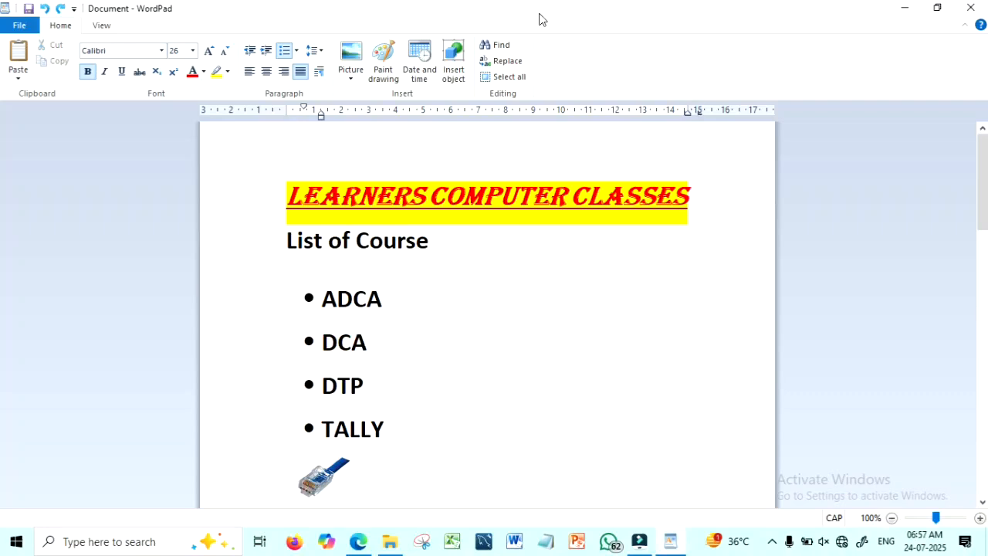
click(500, 46)
text(DCA)
click(267, 246)
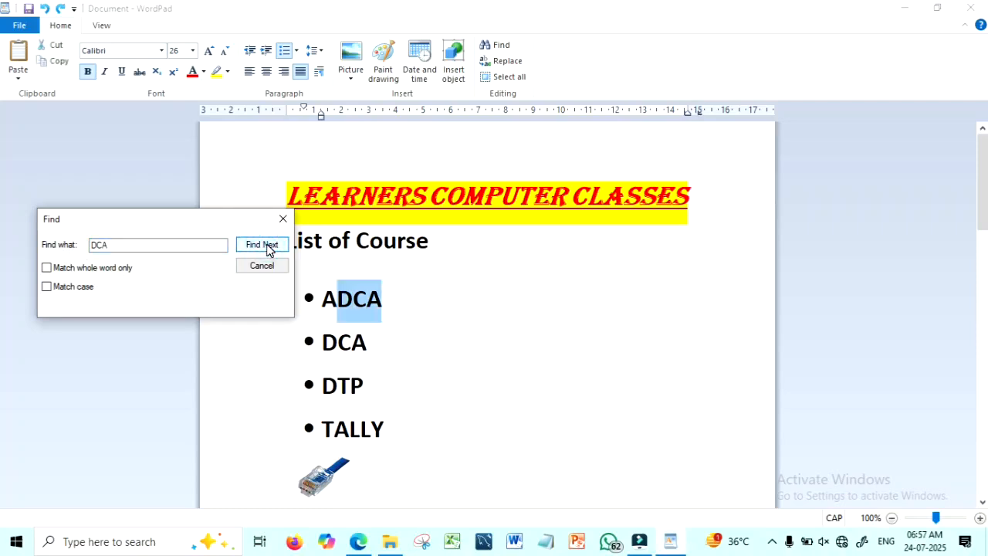
click(267, 246)
click(267, 247)
click(276, 218)
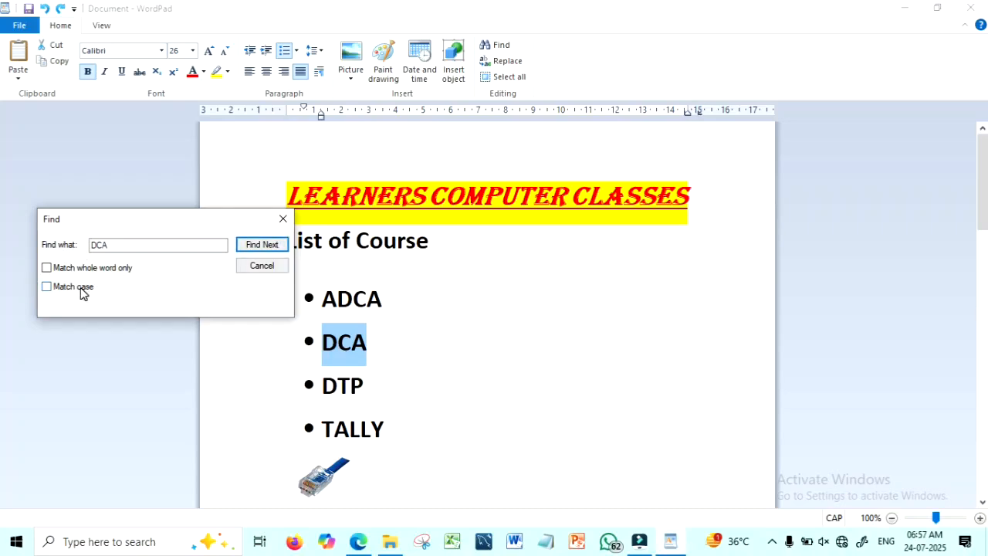
- Search for DCA again with whole-word matching enabled, dismiss the notice and close the search dialog
click(46, 268)
click(241, 246)
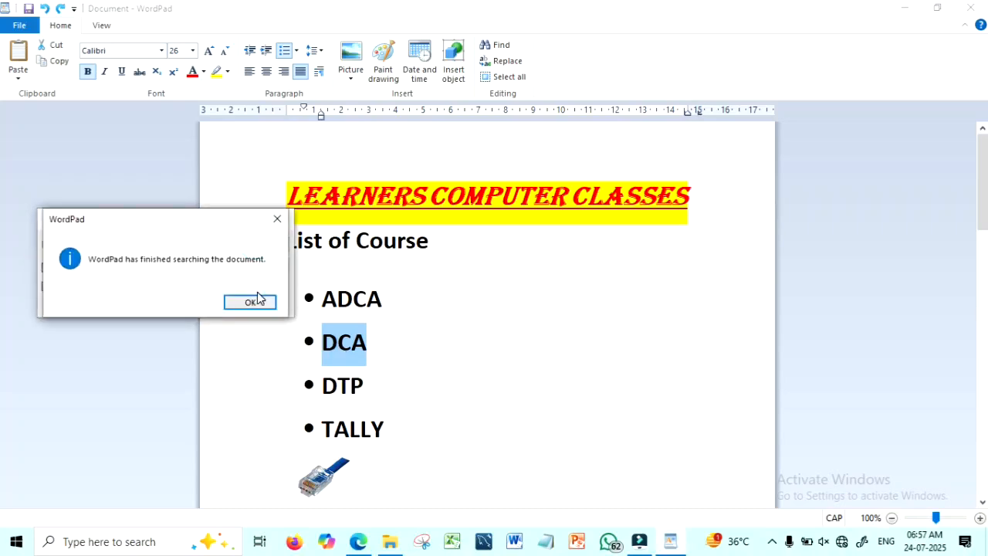
click(251, 303)
click(282, 219)
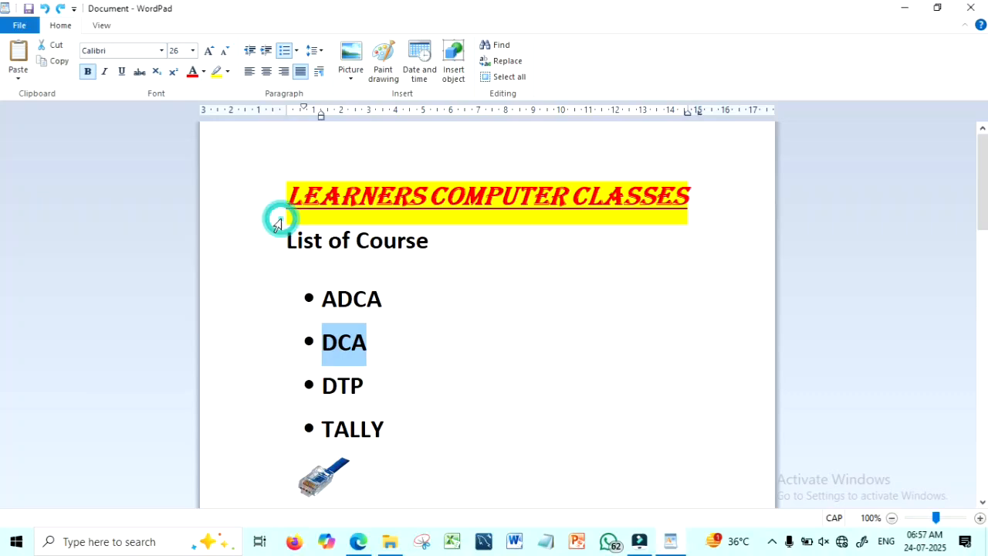
- Repeat the whole-word search for DCA, switch off whole-word matching and close the Find dialog
click(498, 45)
click(261, 244)
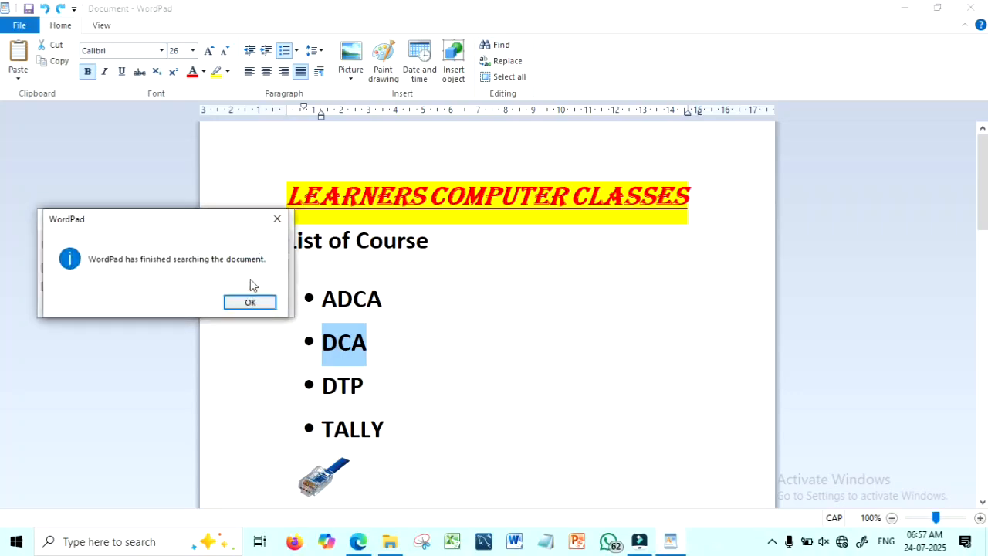
click(251, 303)
click(46, 268)
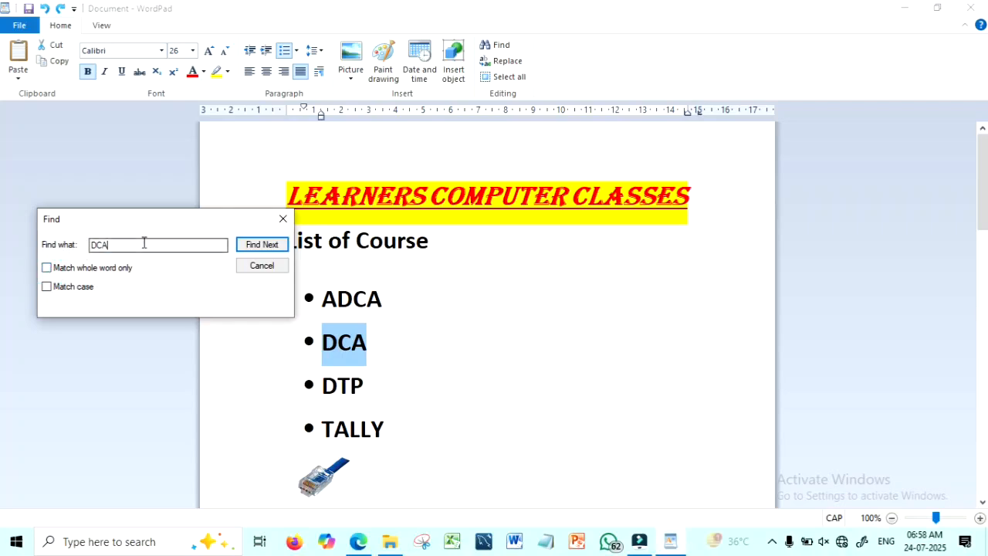
click(283, 218)
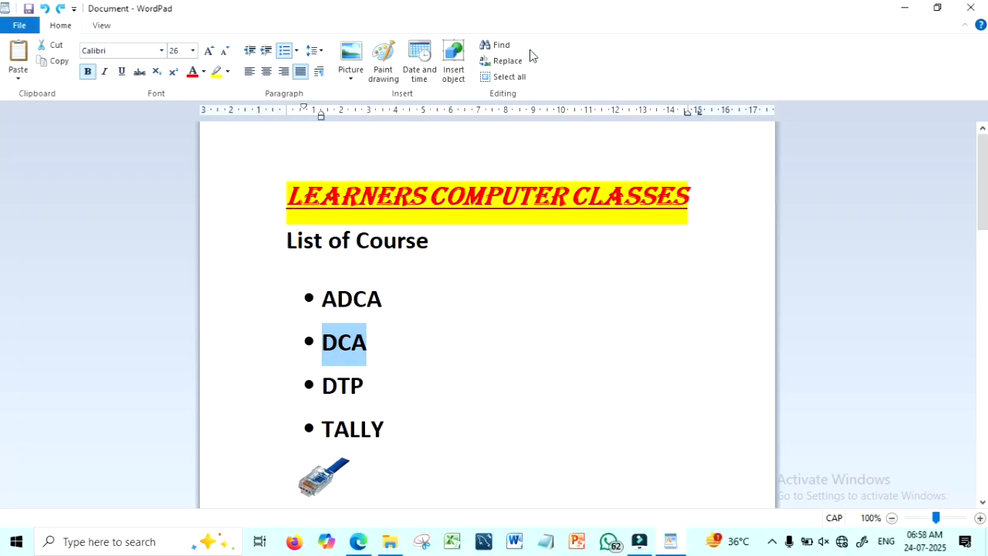
- Replace all whole-word occurrences of DCA with DIPLOMA IN COMPUTER APPLICATION and dismiss the completion notice
click(502, 62)
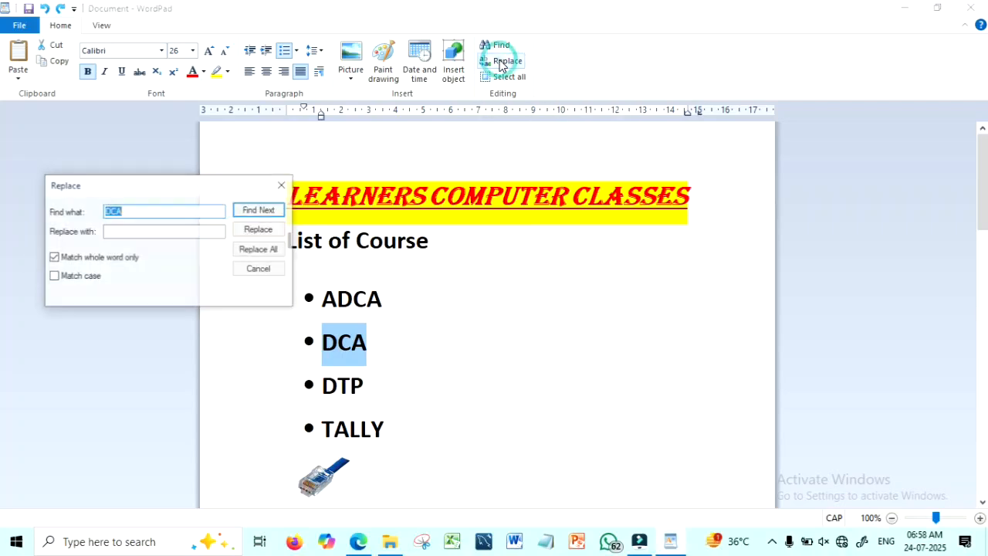
click(139, 214)
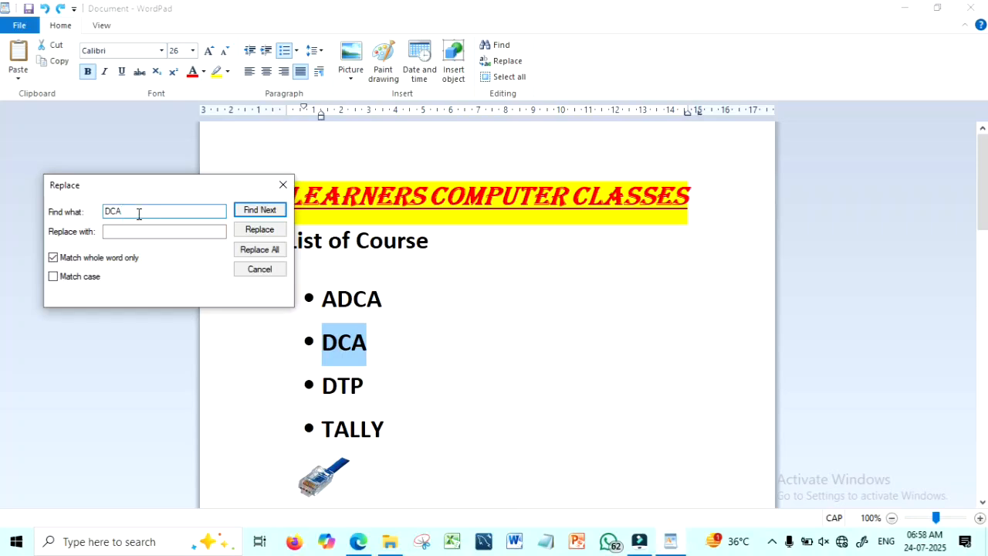
click(136, 212)
click(133, 231)
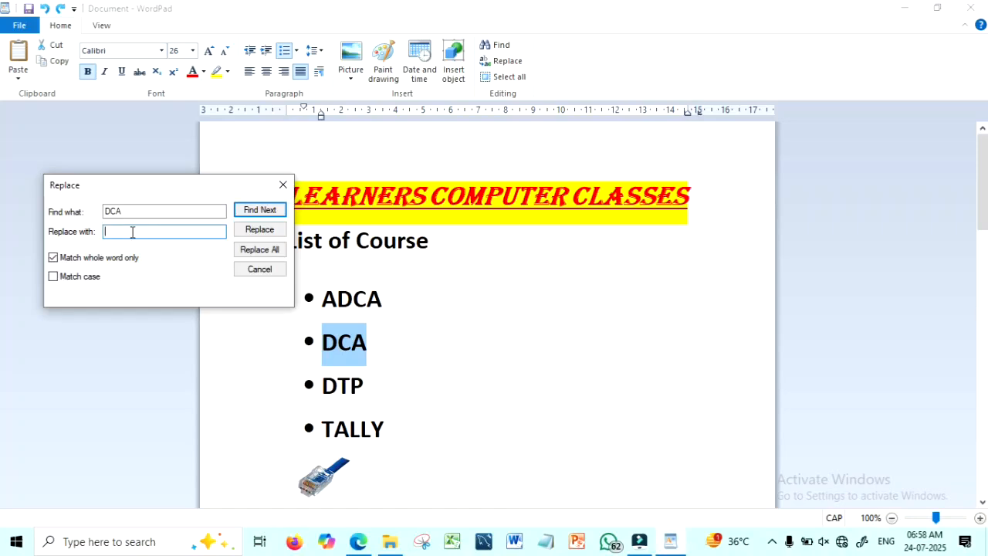
text(DIPLOMA )
text(IN COMPUTER A)
text(PPLICATION)
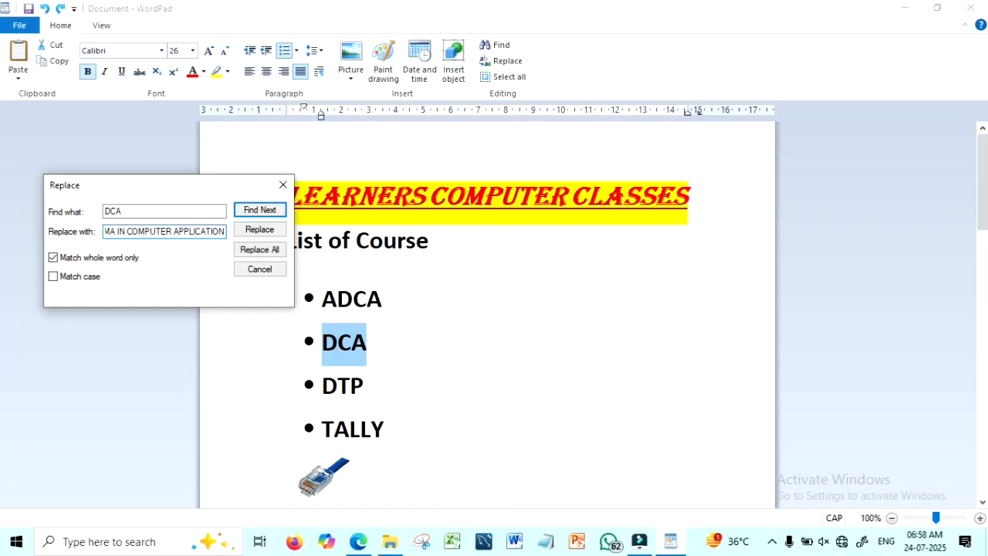
click(267, 256)
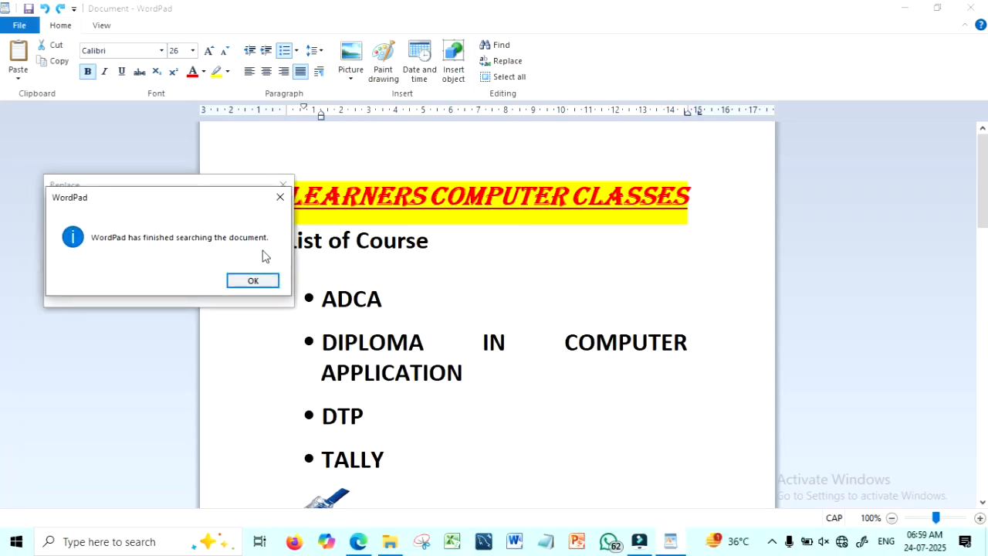
click(253, 281)
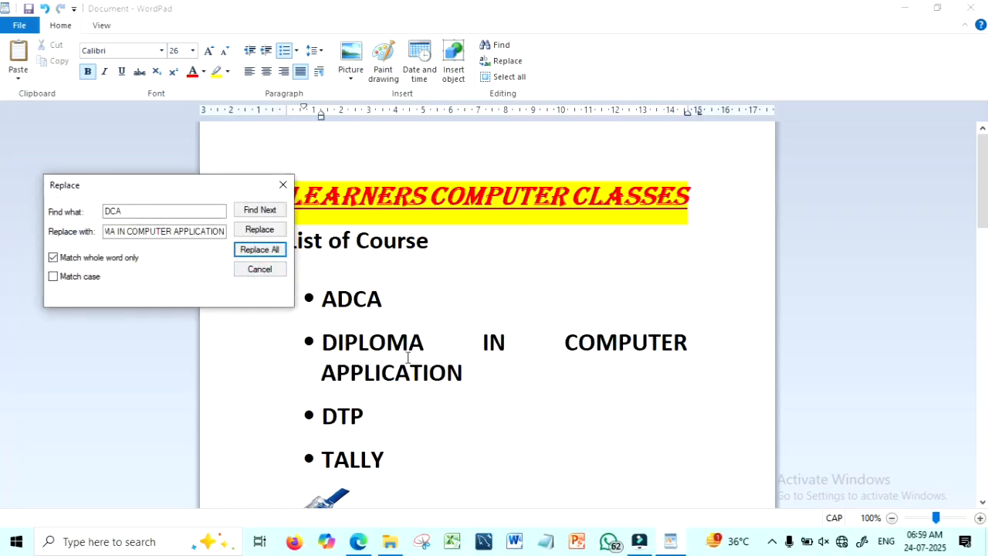